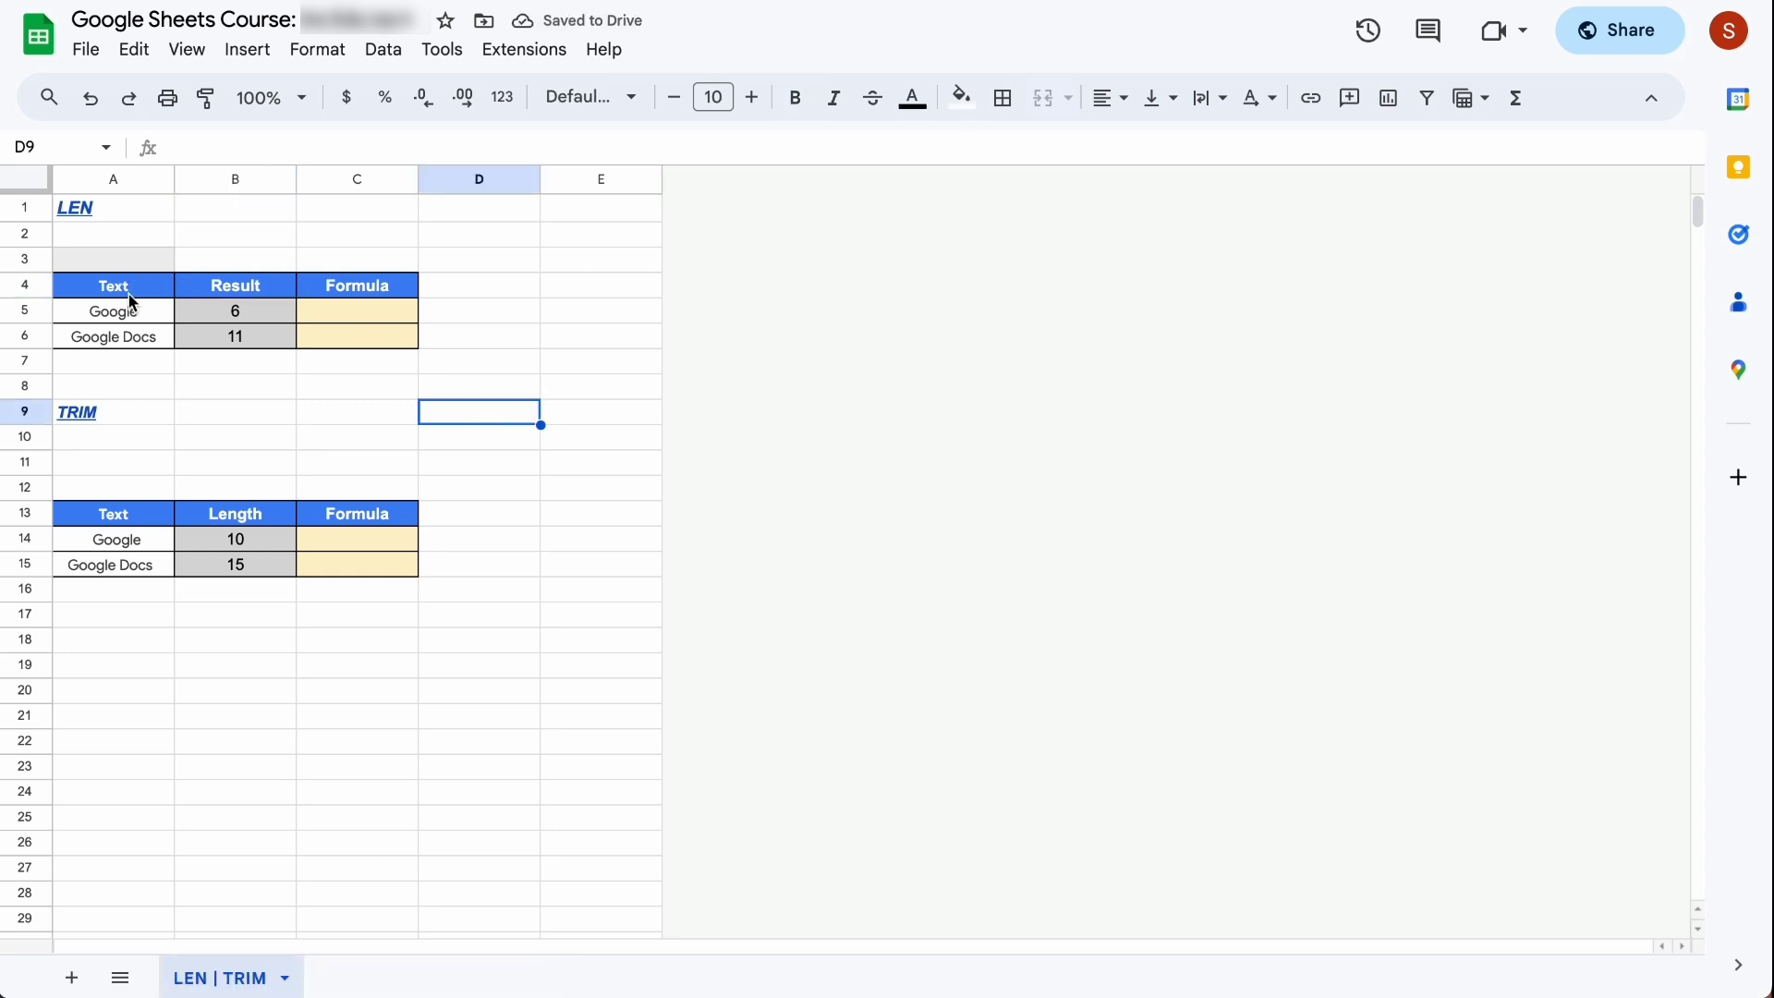
Step: Review the LEN and TRIM table headers and the first LEN row, Google with expected length 6
left_click(131, 295)
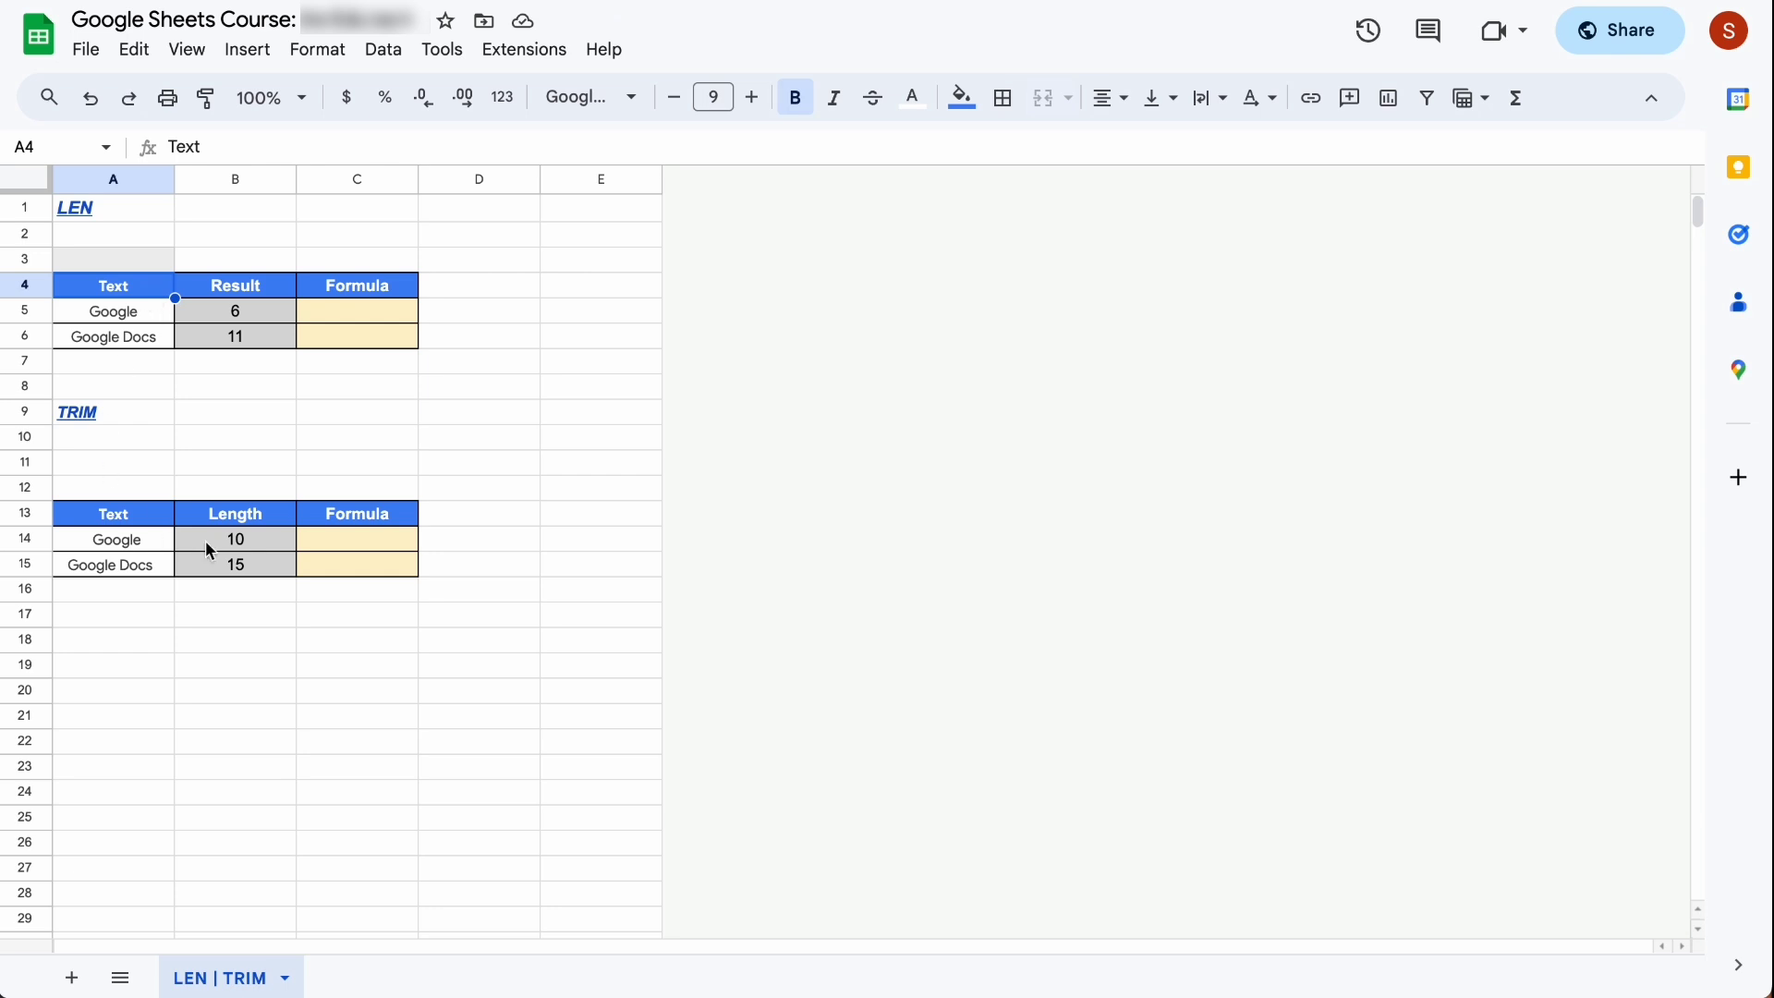
left_click(153, 516)
left_click(504, 291)
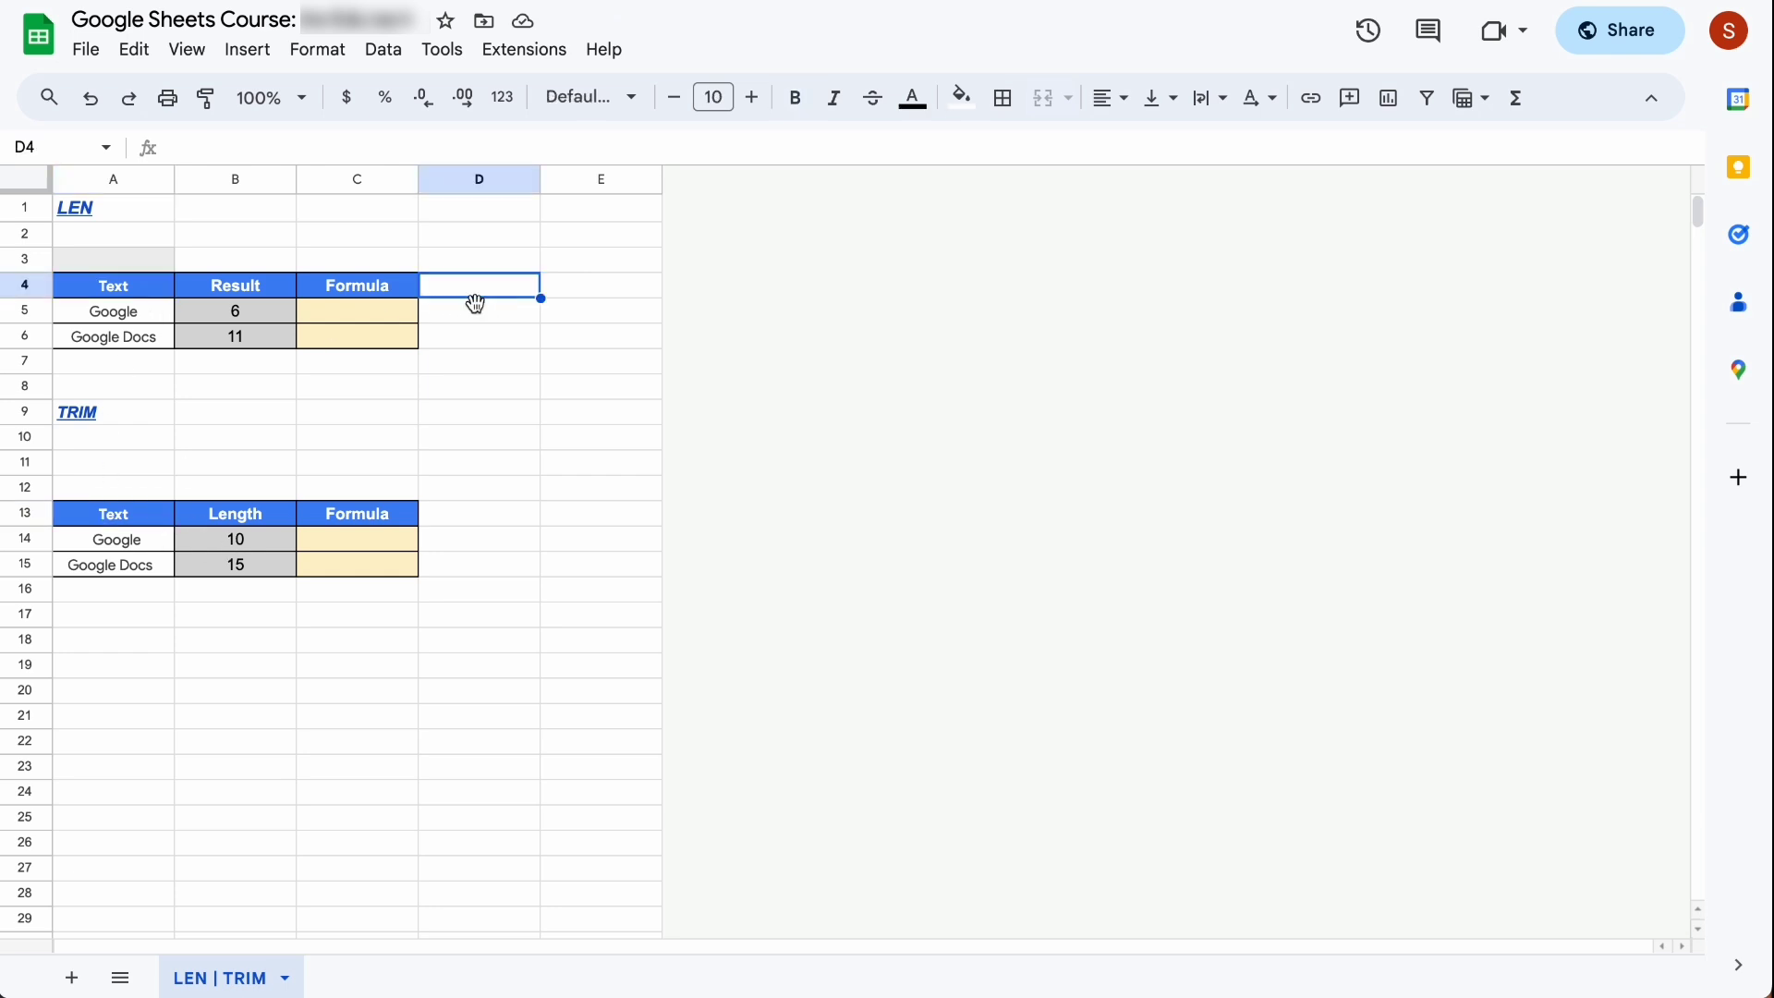
left_click(395, 319)
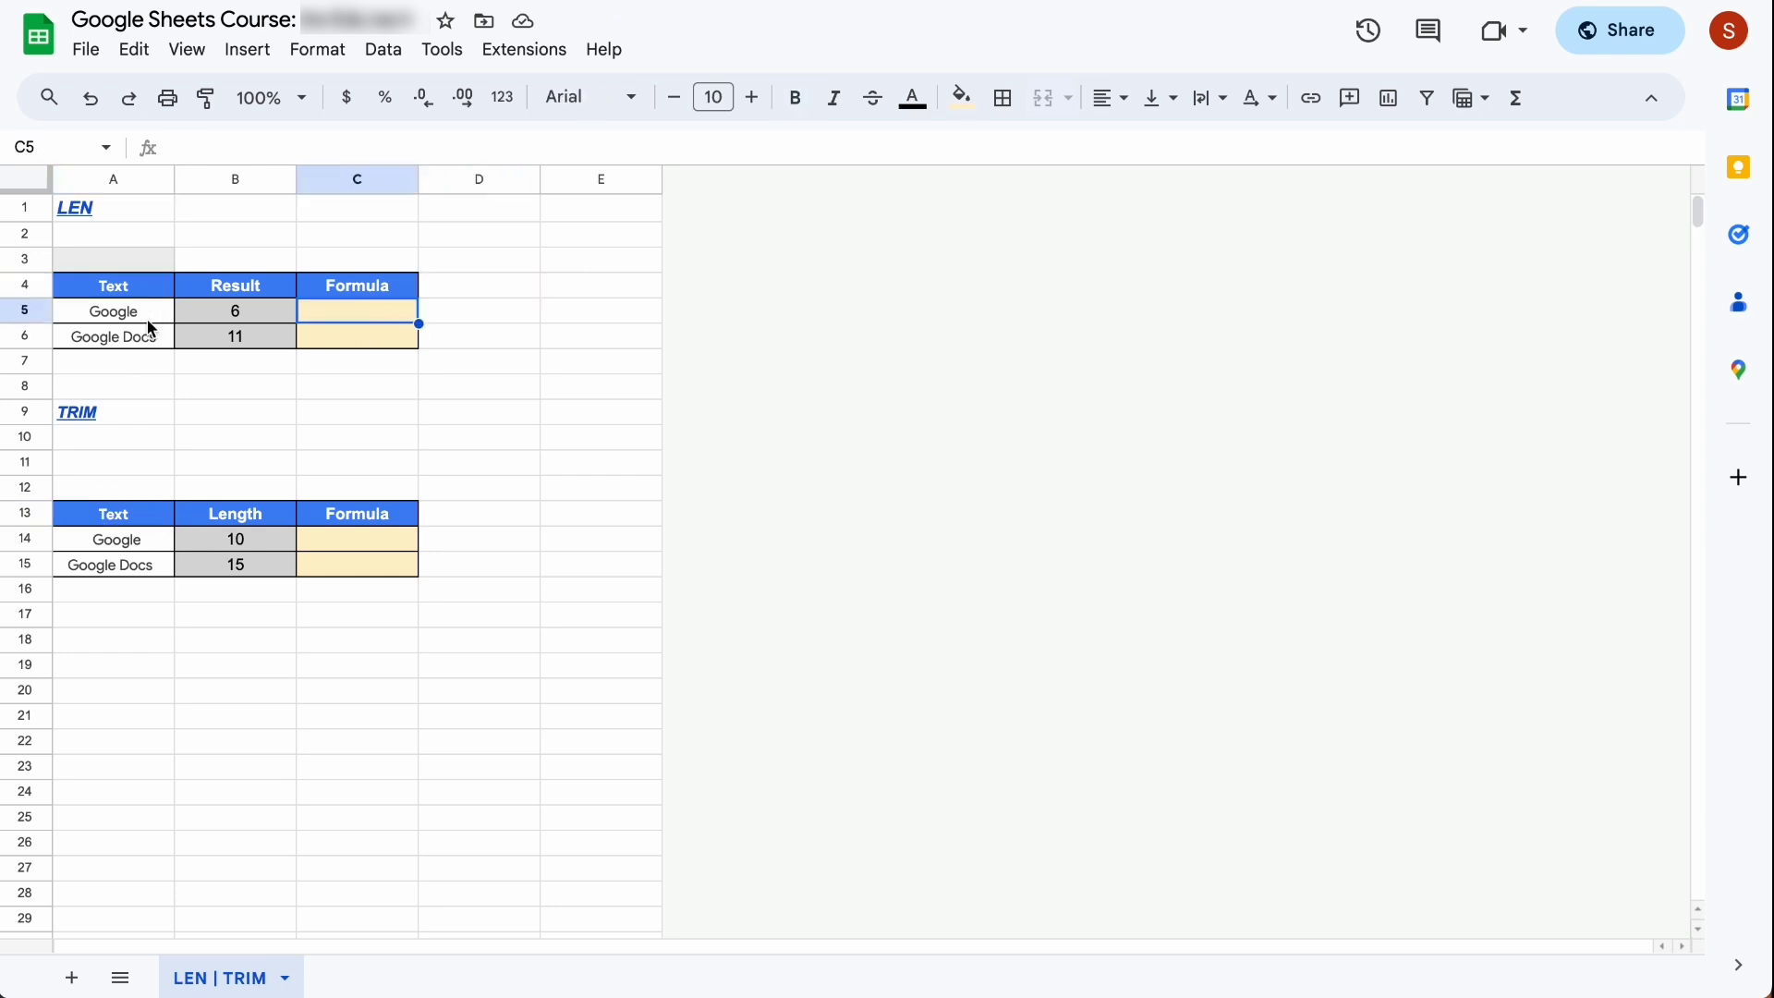
left_click(102, 314)
left_click(269, 323)
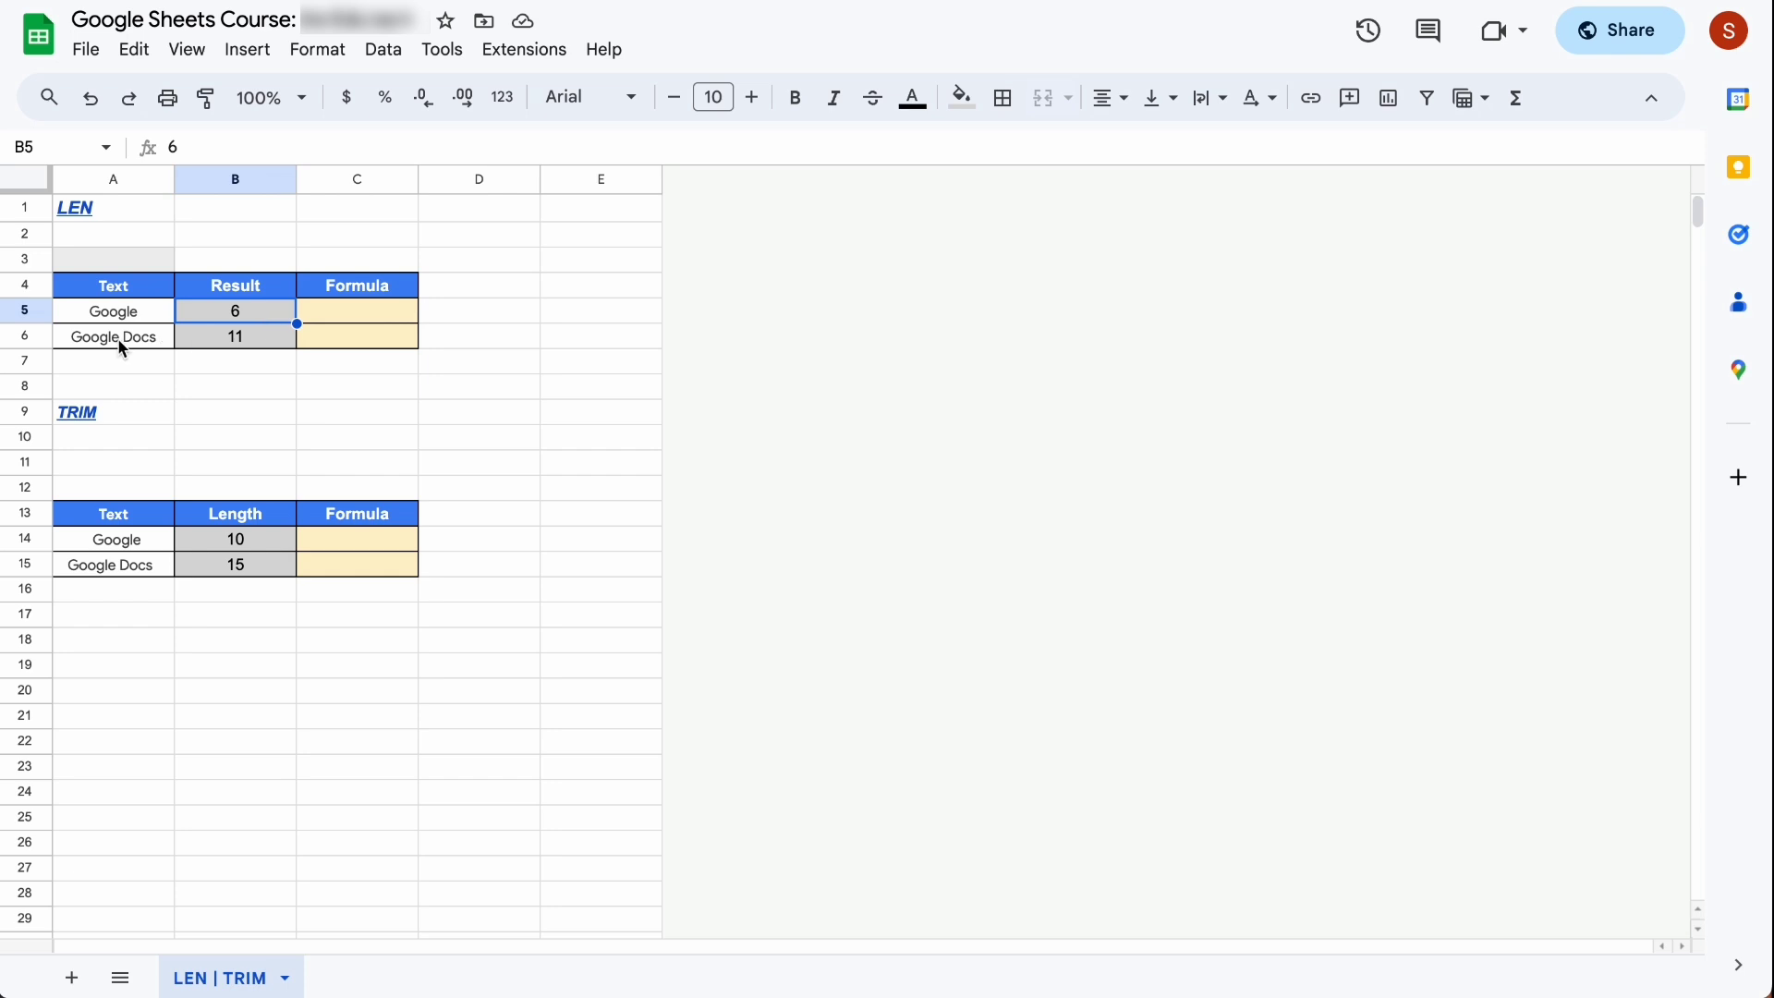
Step: Check the Google Docs row's expected length 11, then show the LEN heading's link preview in A1
left_click(120, 341)
left_click(257, 340)
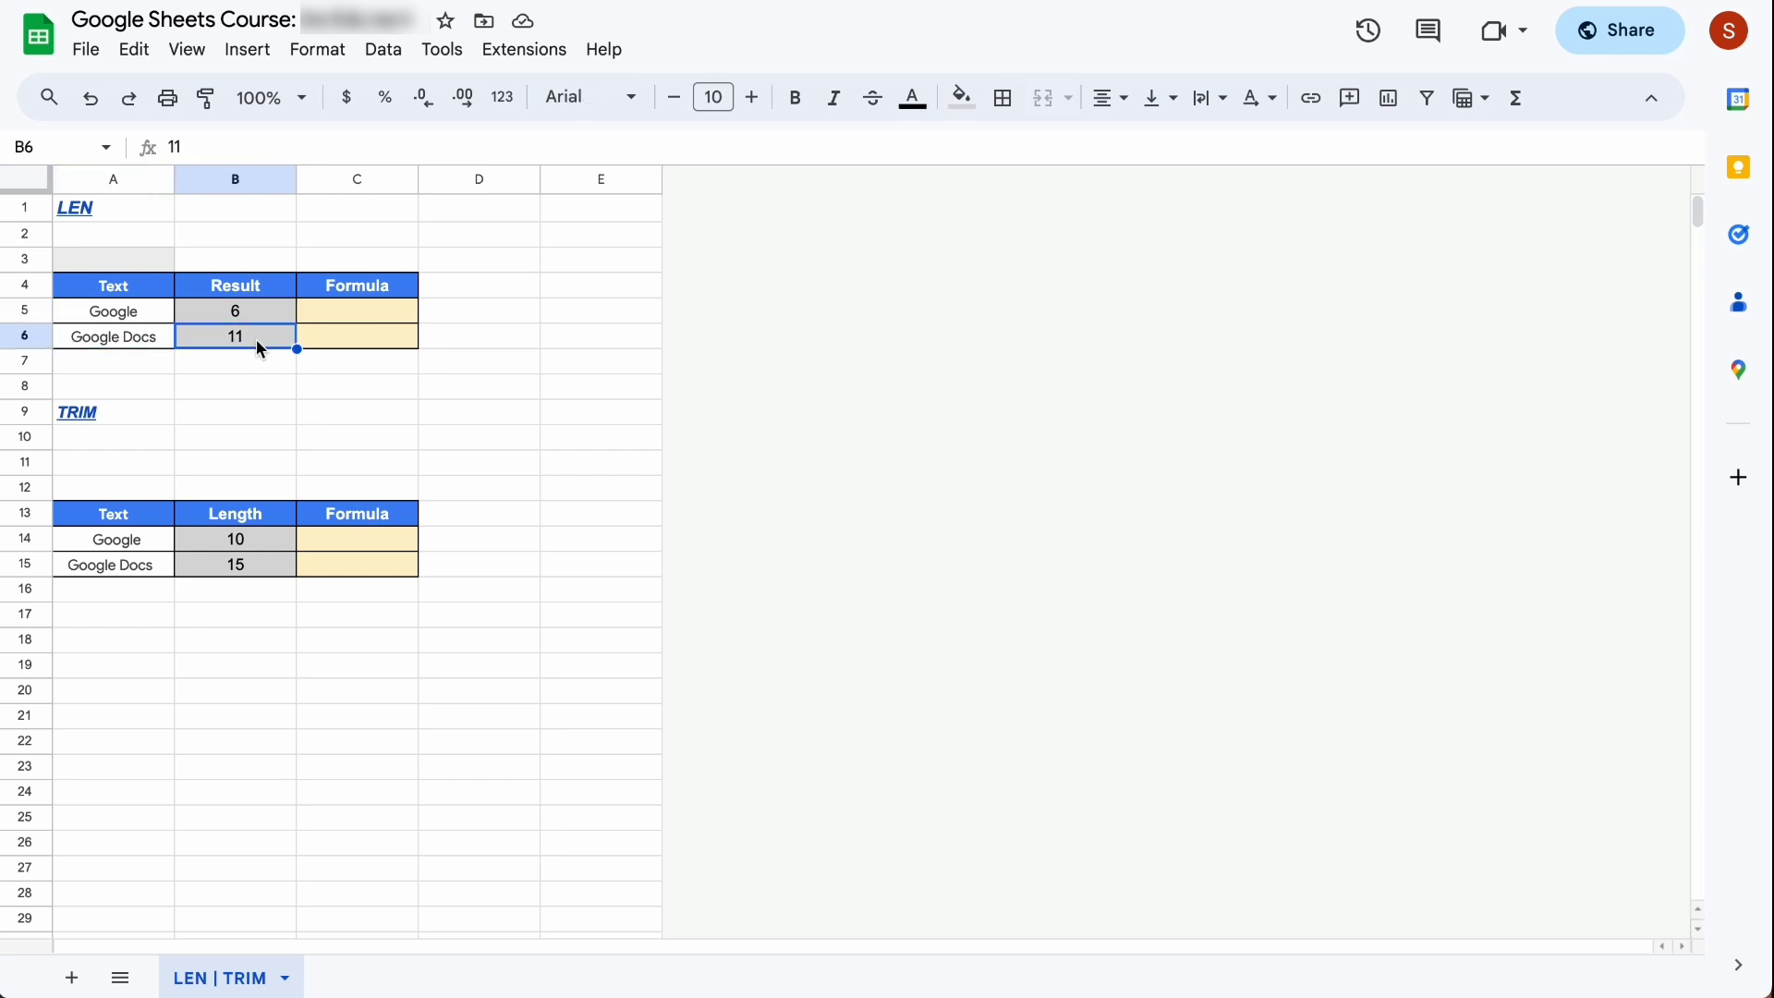
left_click(364, 317)
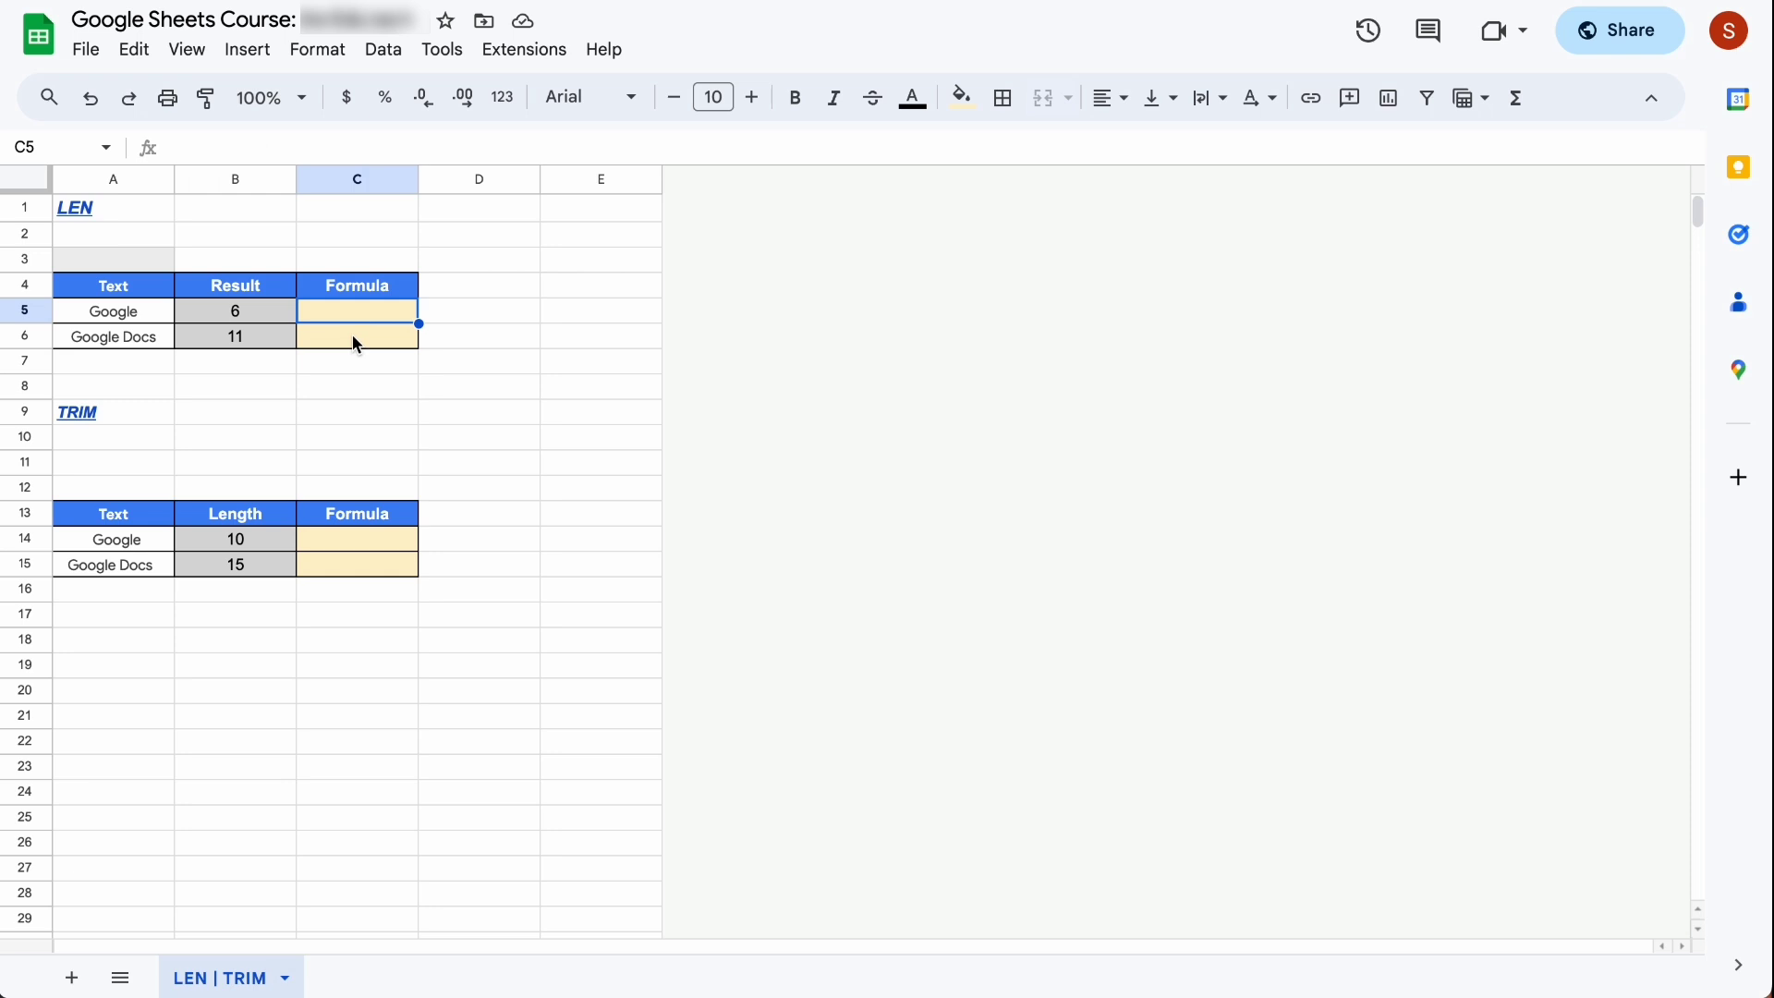
left_click(270, 323)
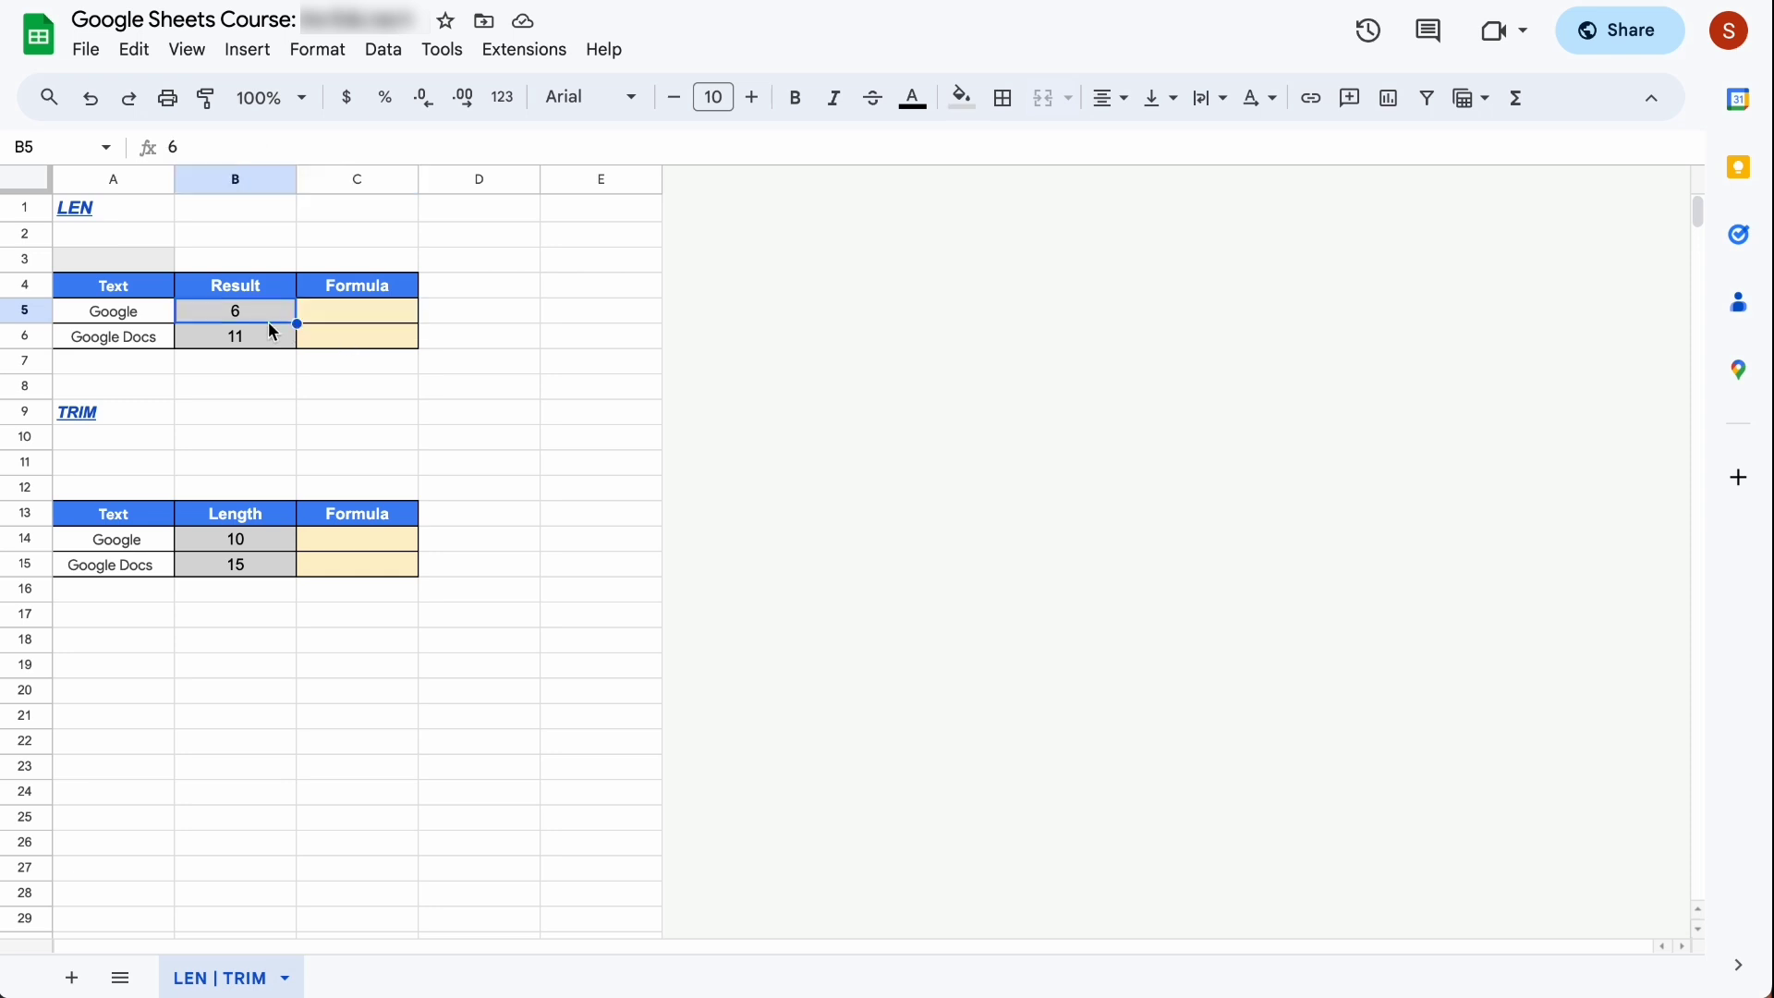
left_click(360, 316)
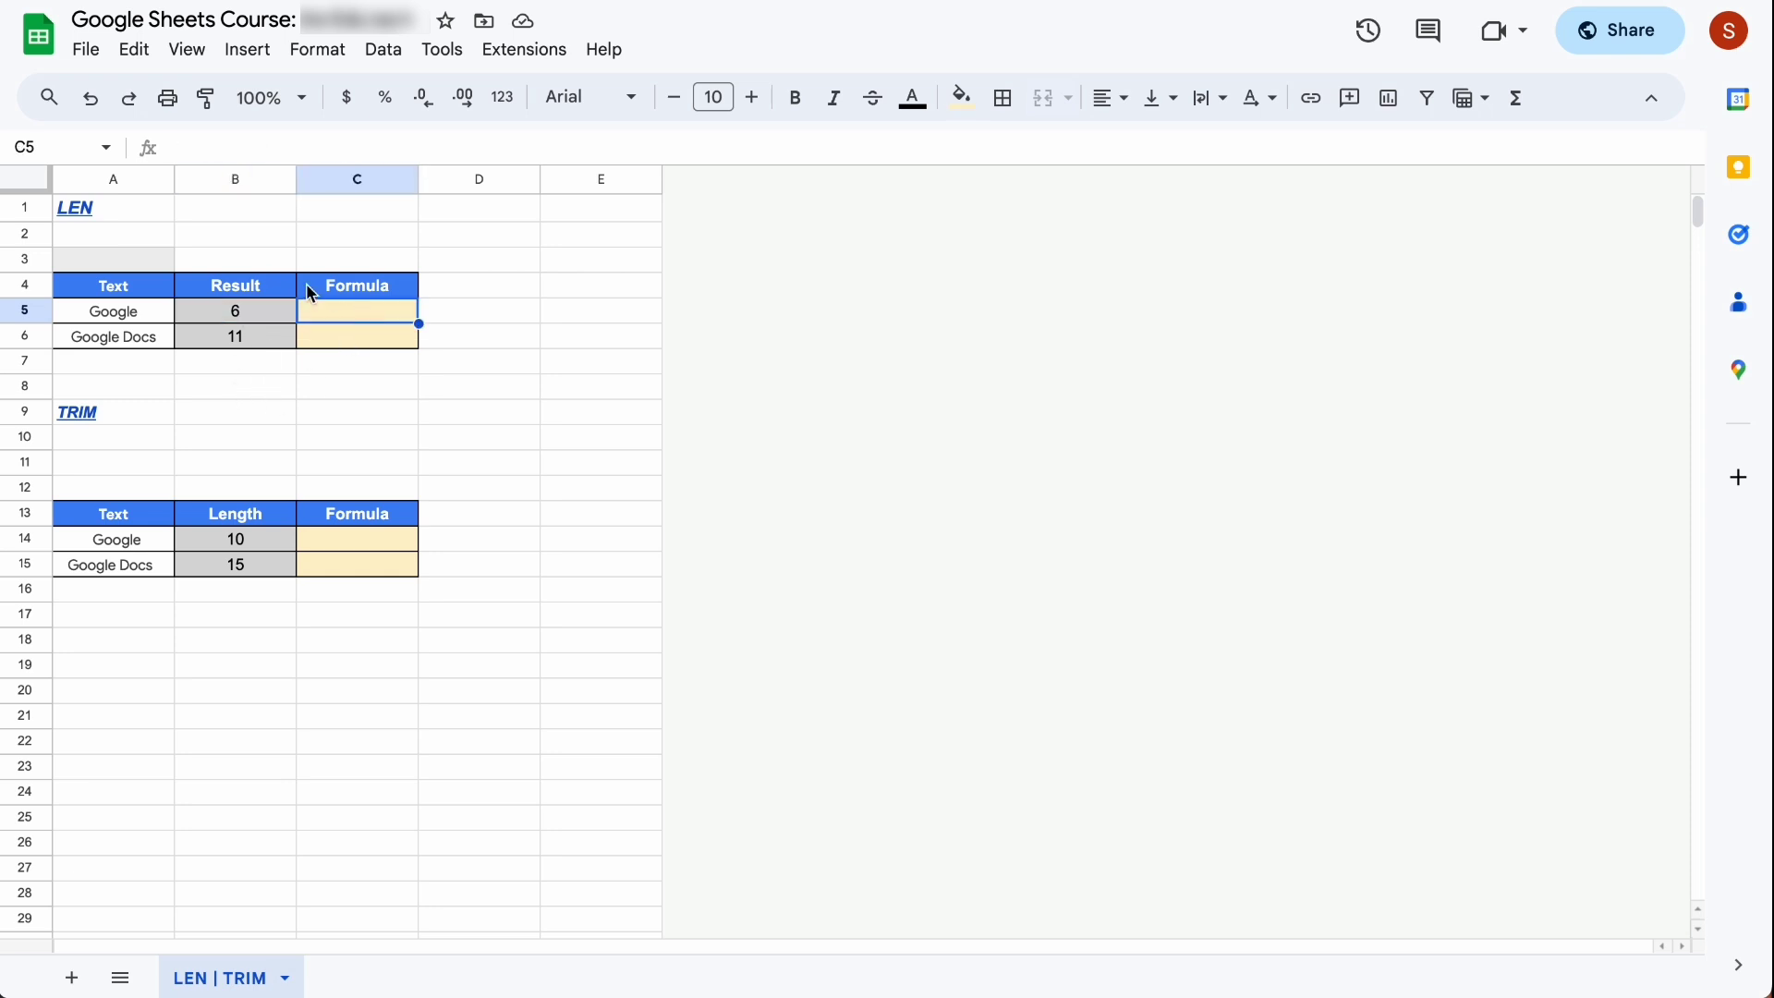
left_click(120, 208)
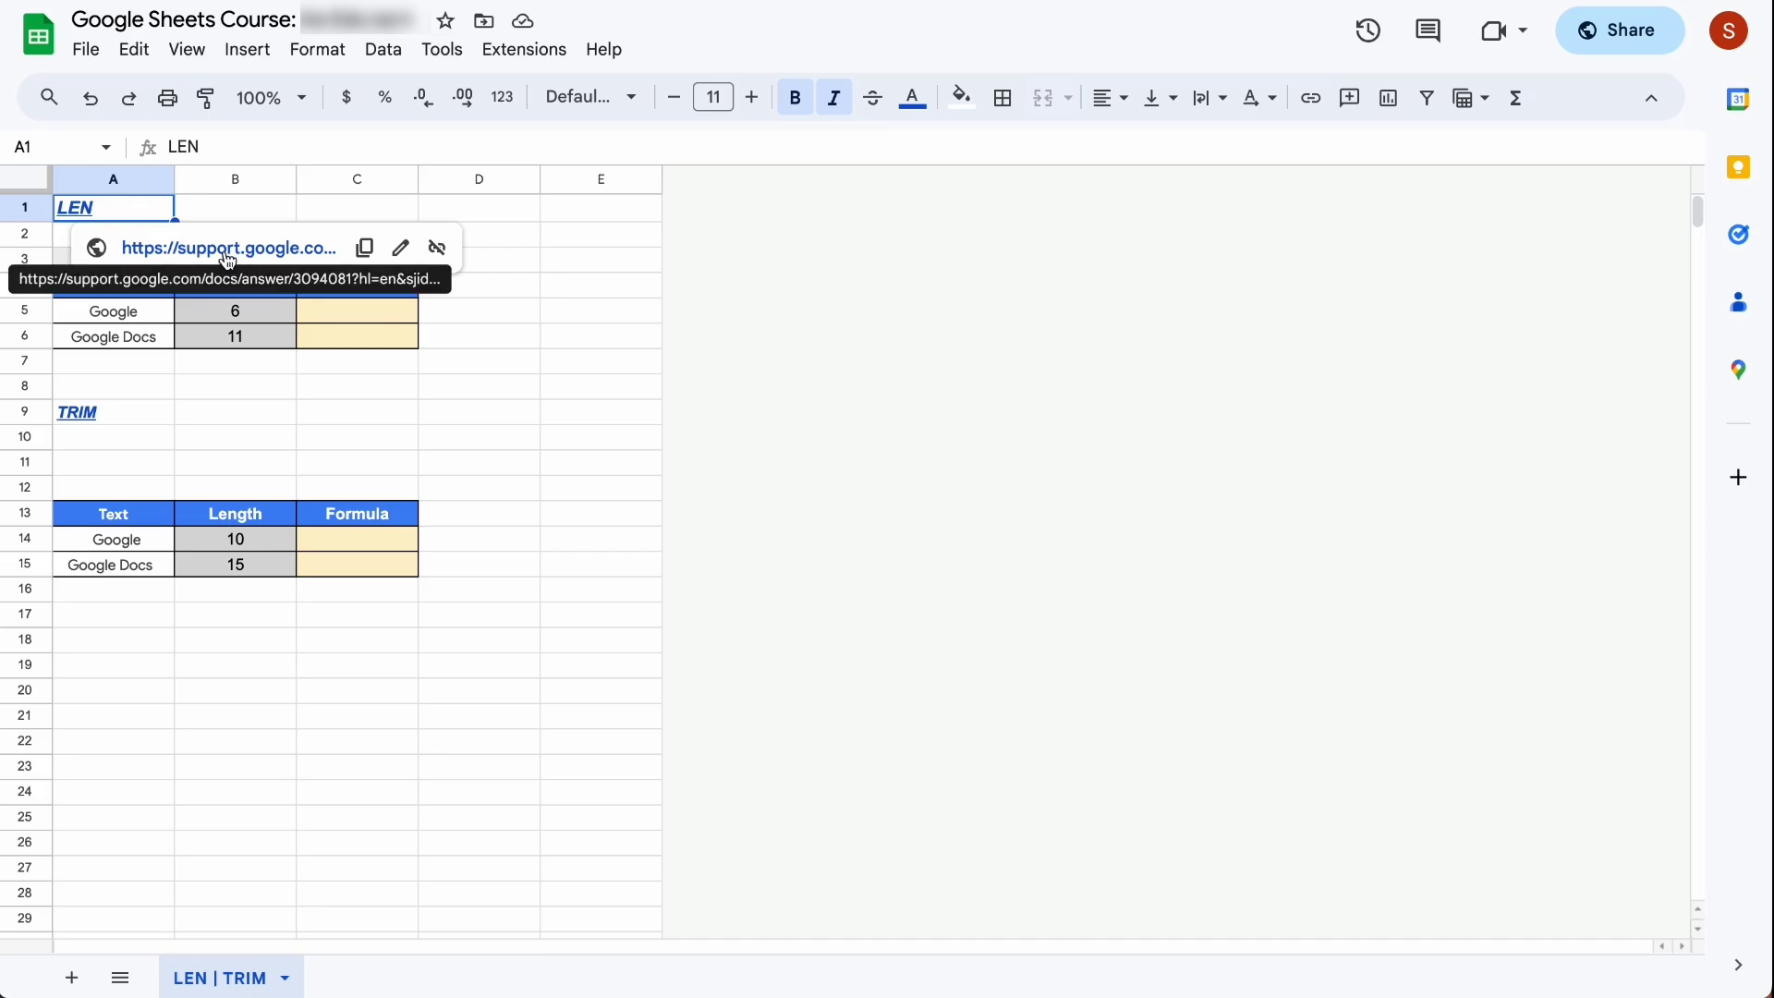
left_click(228, 249)
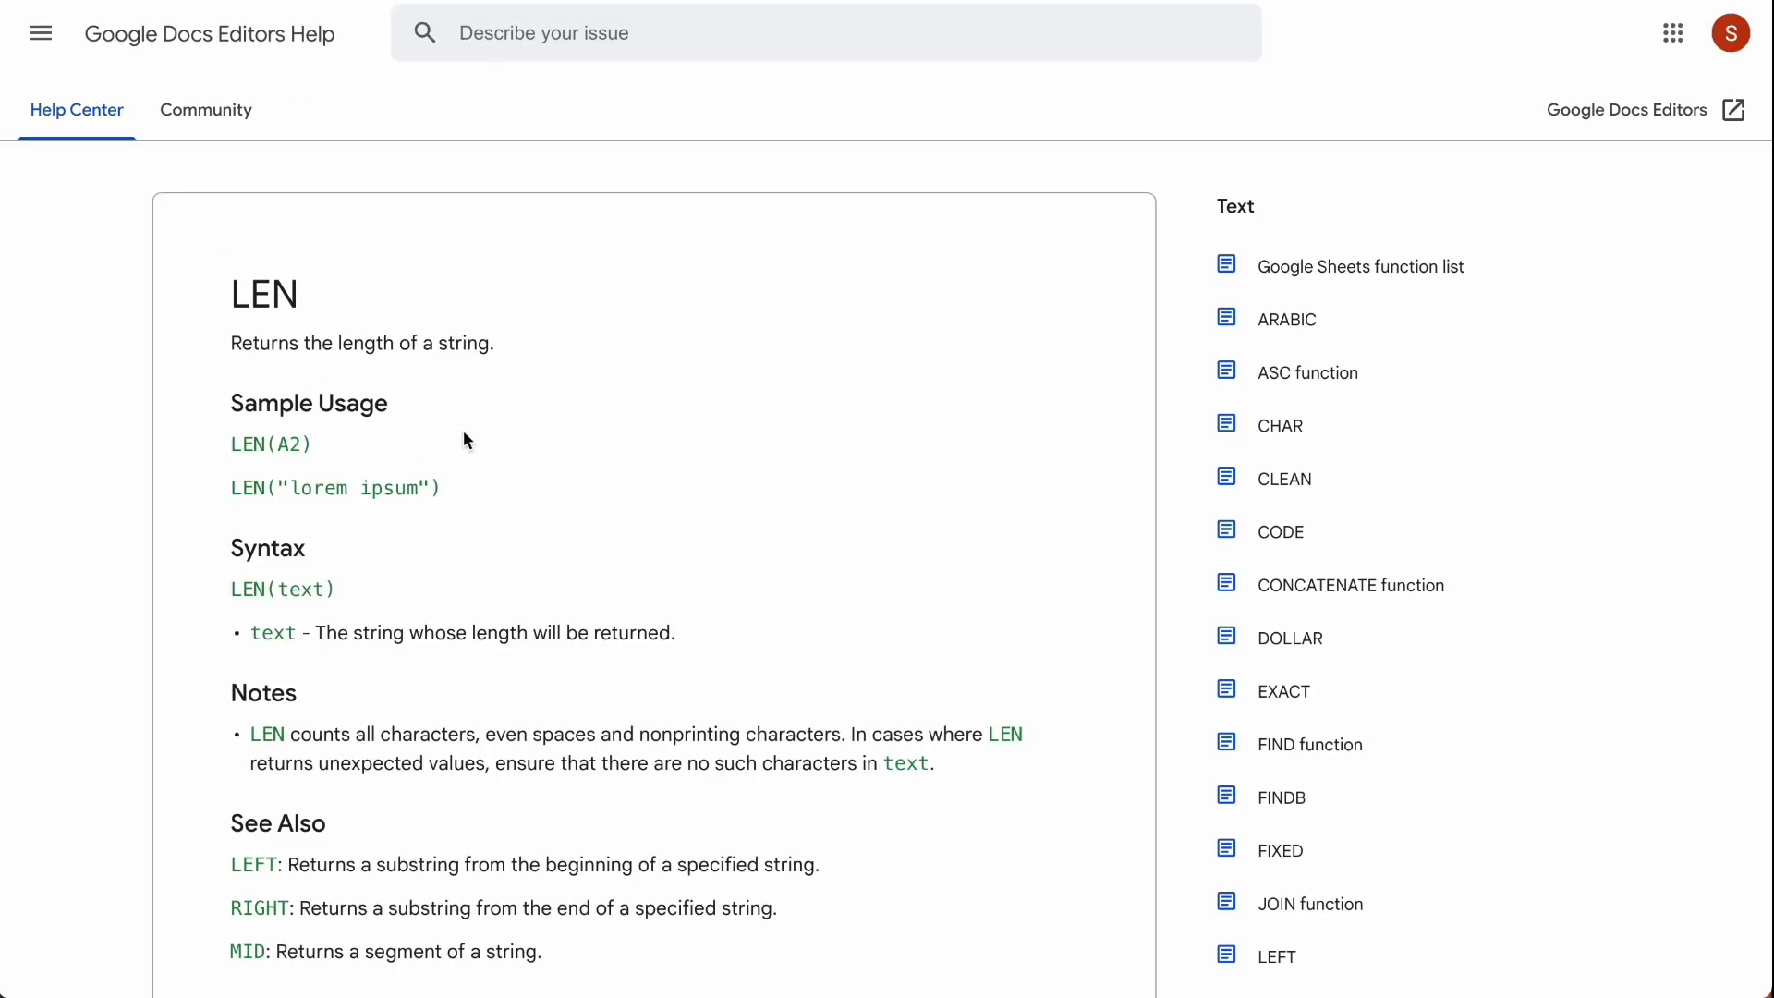
scroll(465, 438, "down", 1)
left_click(238, 536)
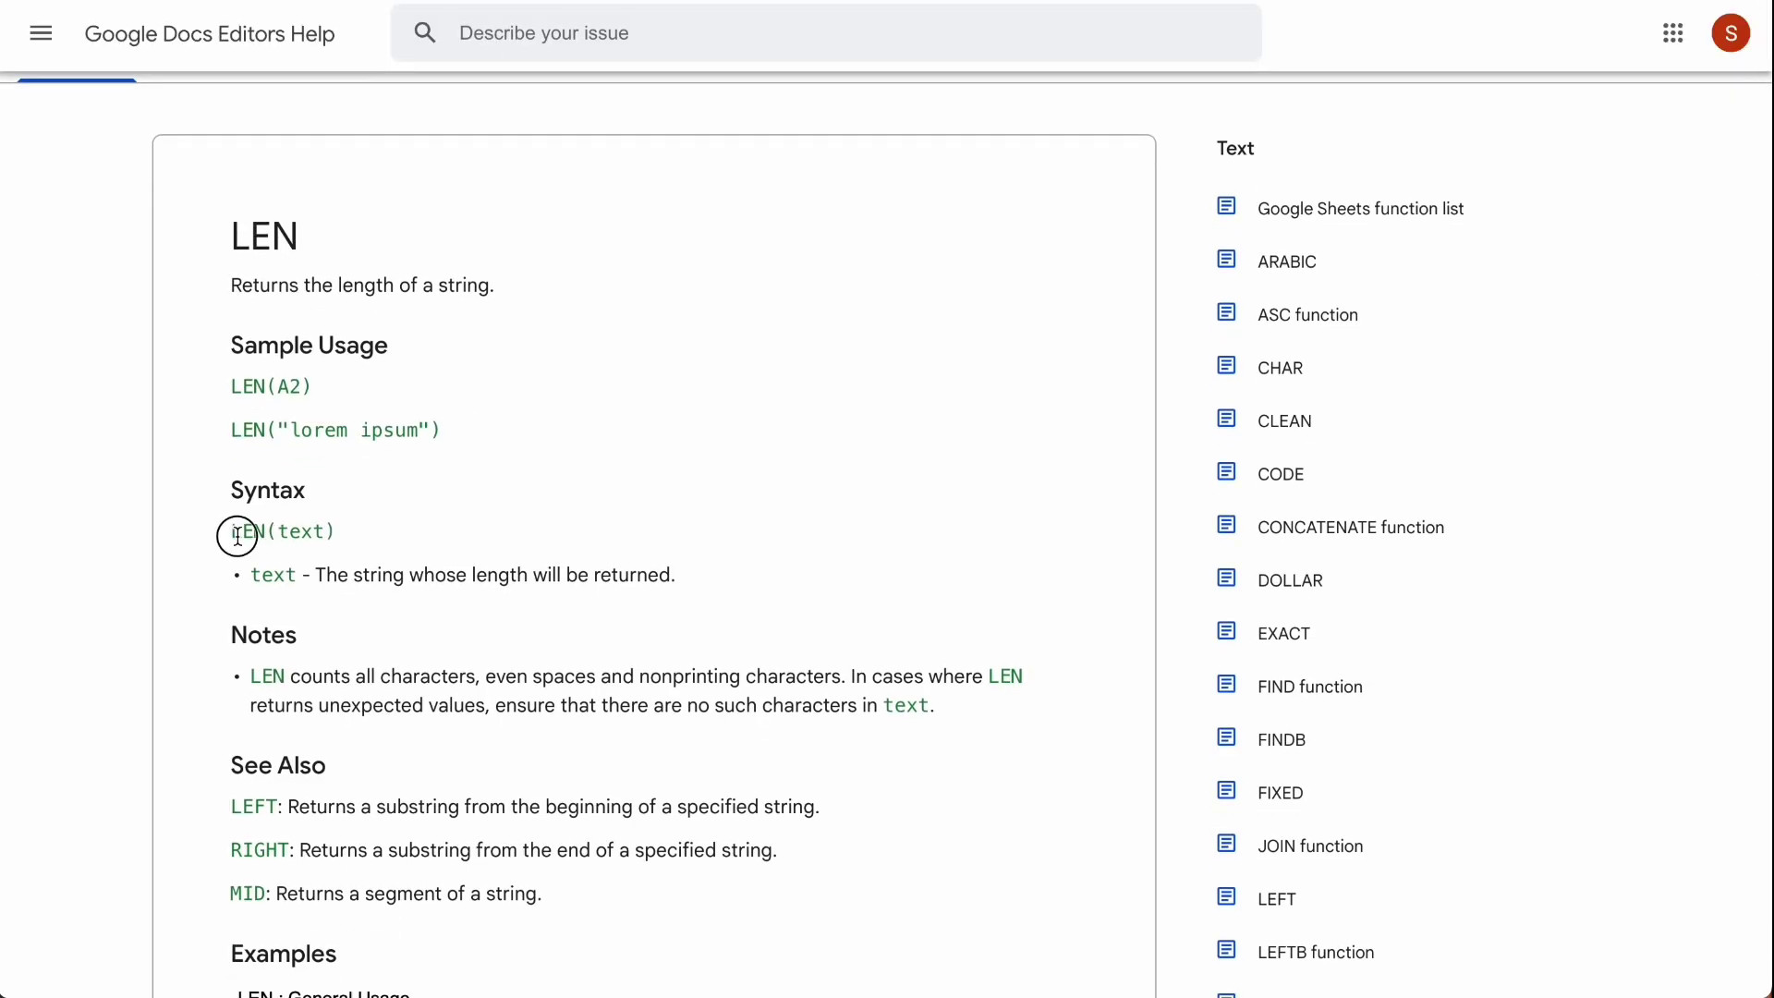
left_click_drag(237, 536, 343, 534)
left_click(428, 496)
key("ctrl+w")
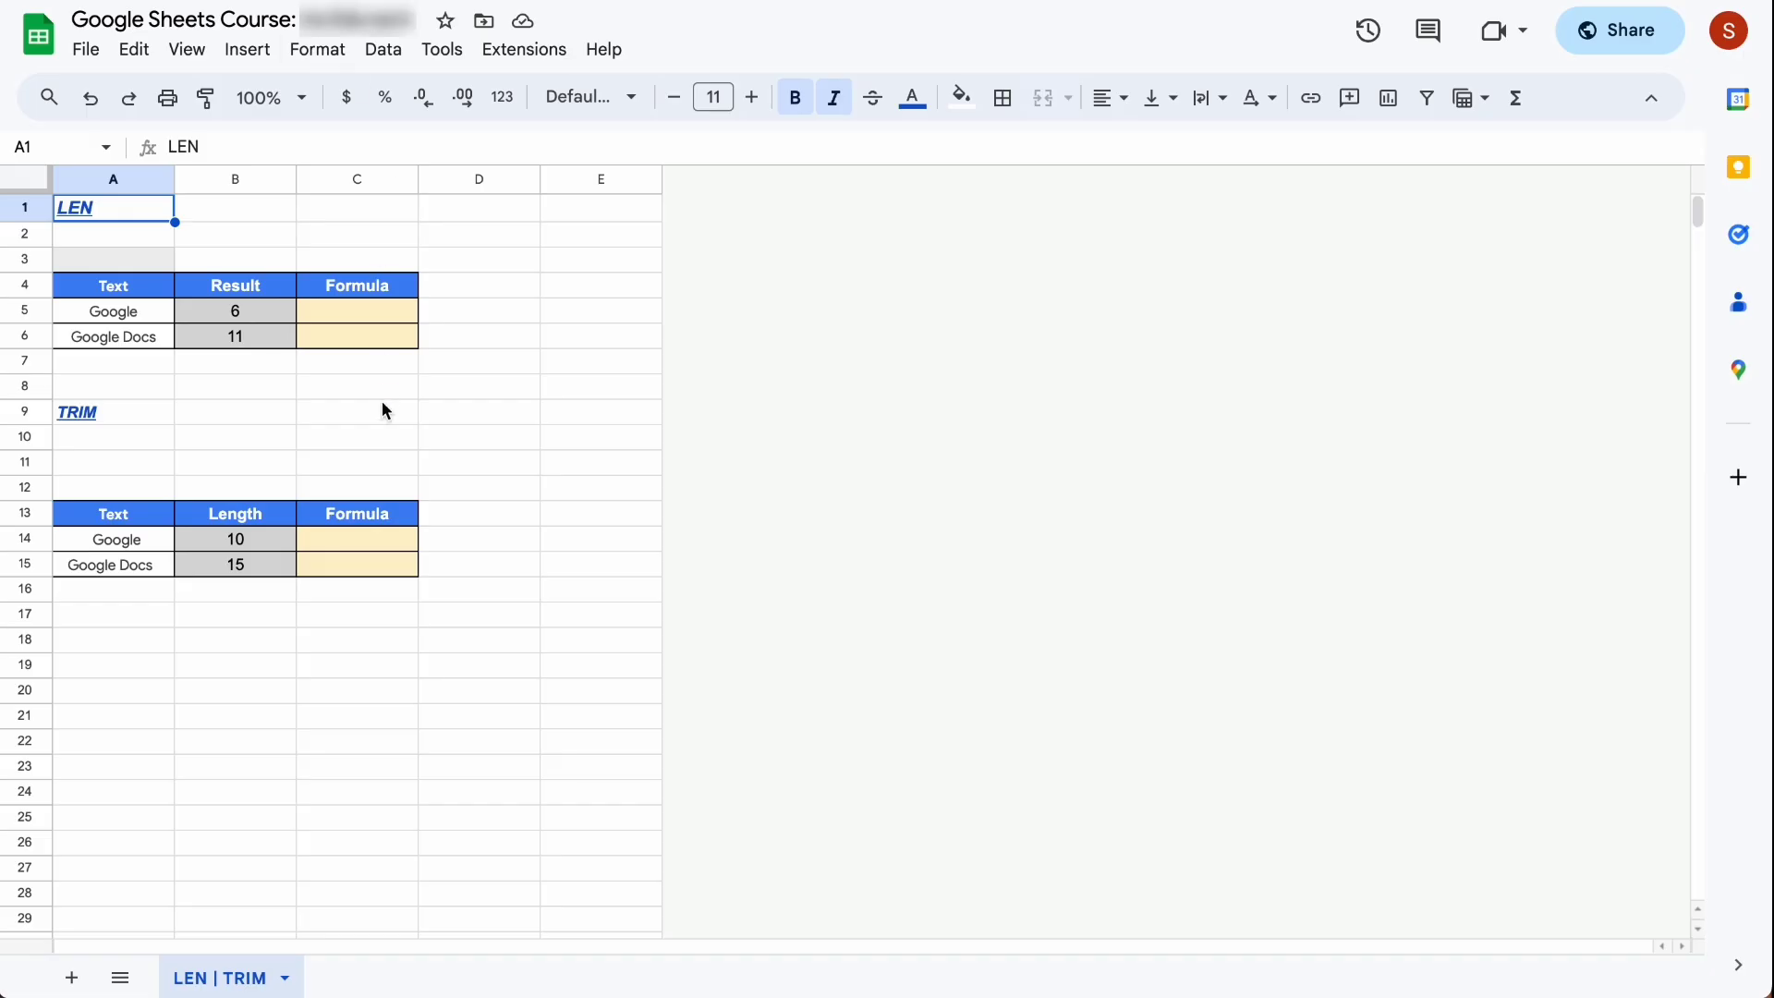
Step: Enter =LEN(A5) in formula cell C5
left_click(370, 312)
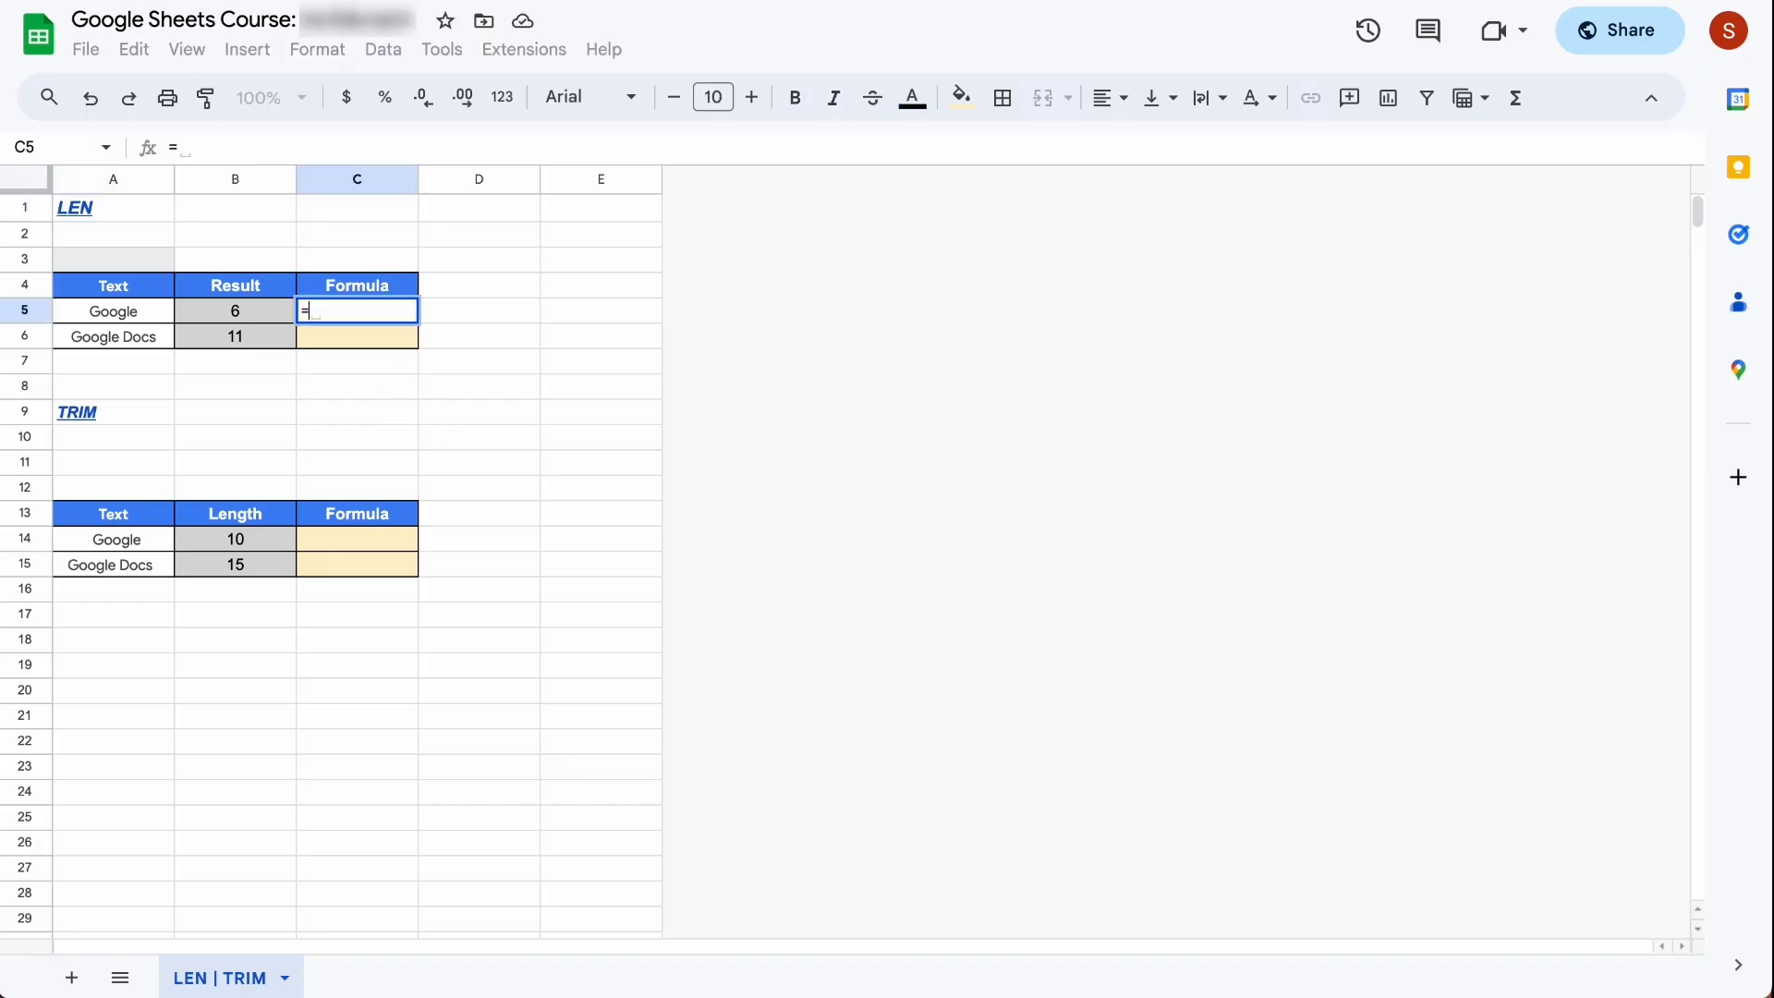
type("=len")
key("Tab")
left_click(117, 318)
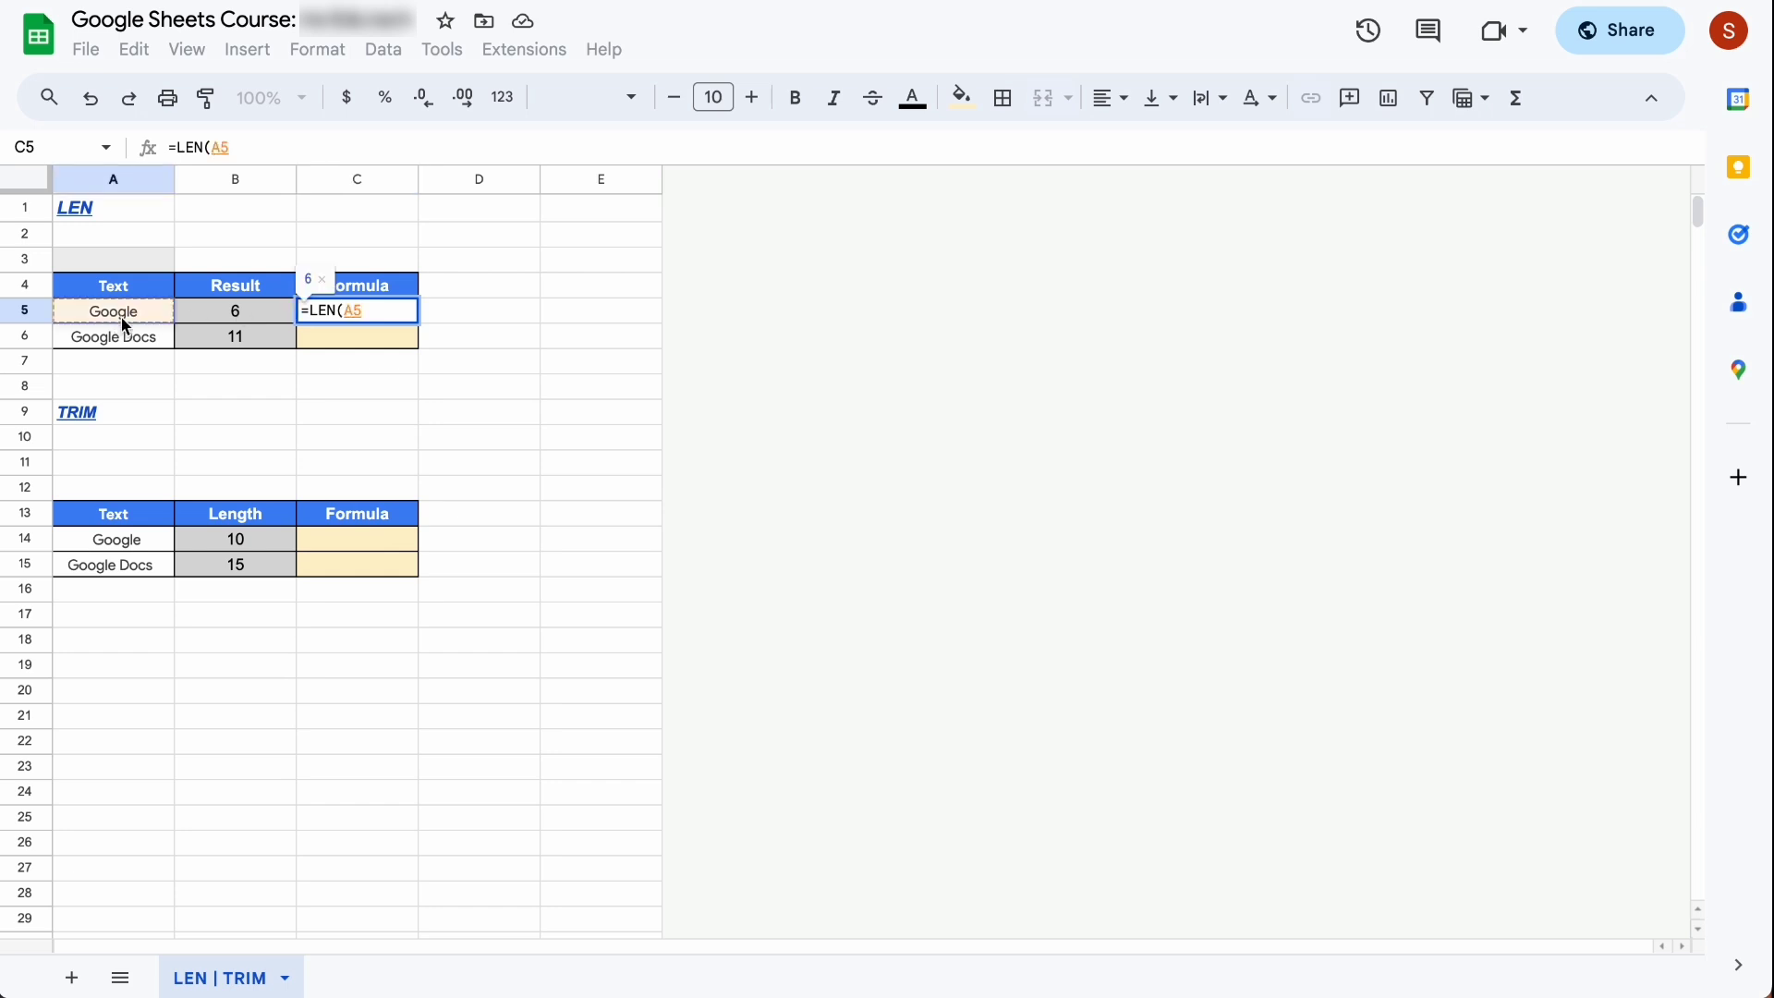
type(")")
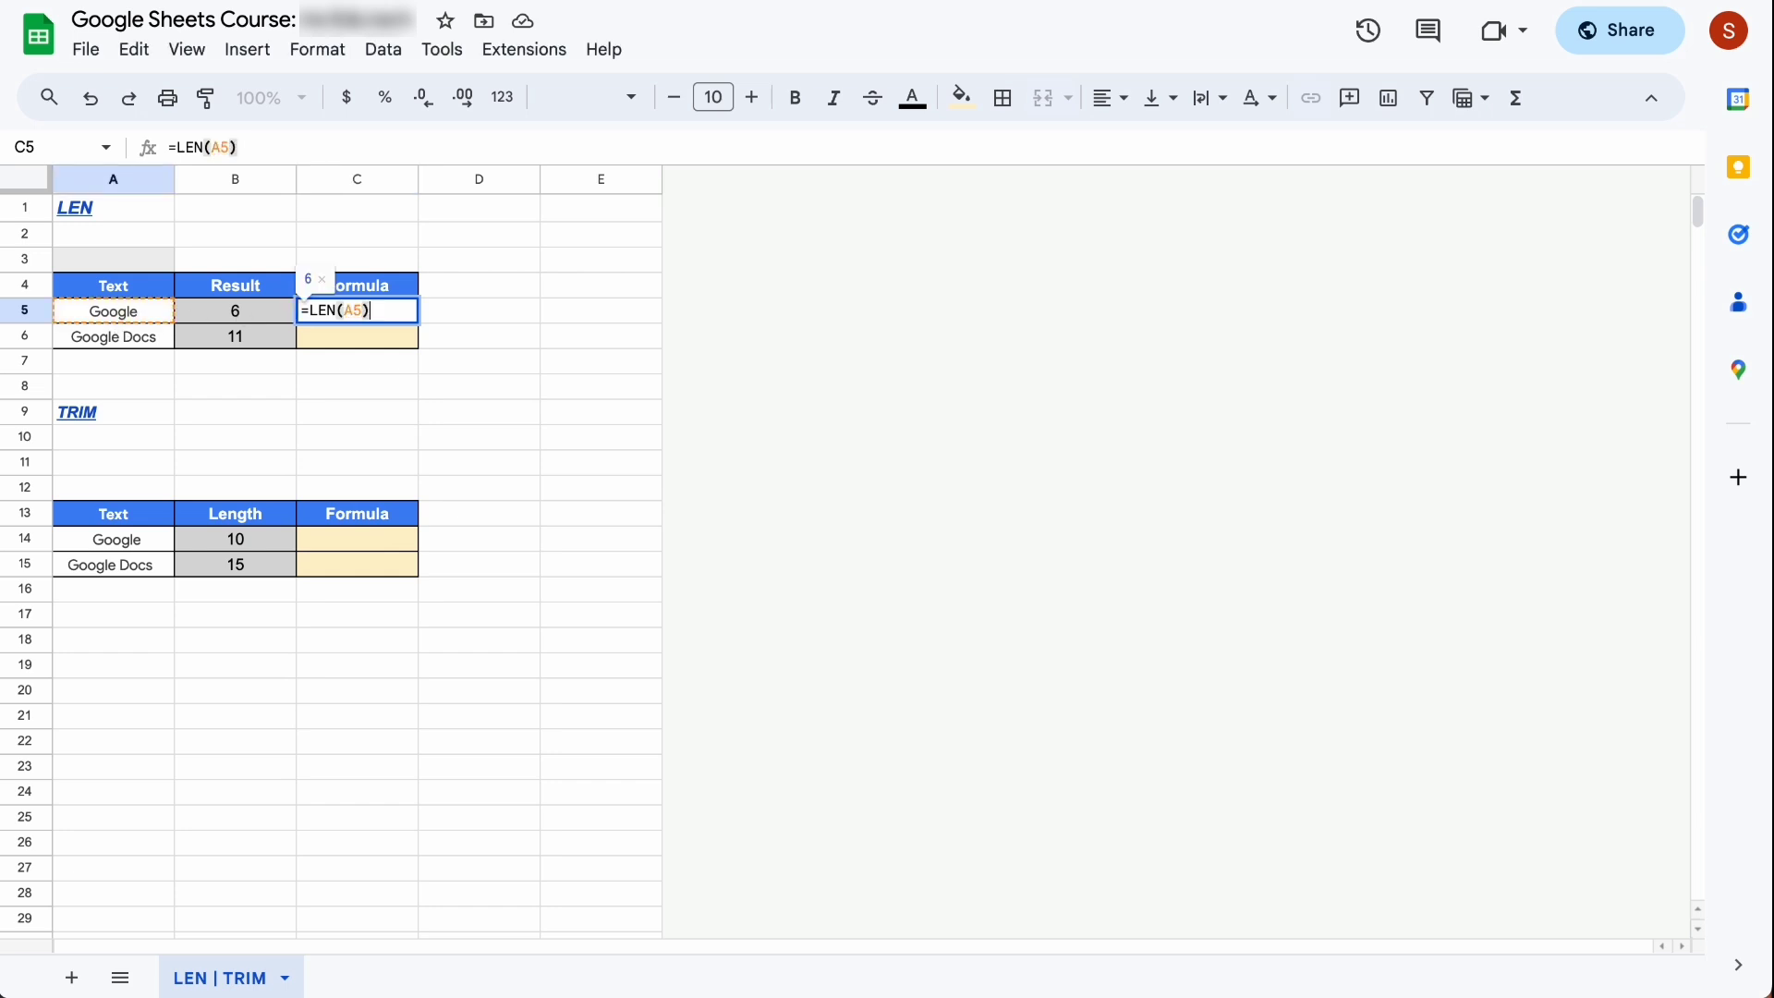
key("Return")
Step: Set A5 to 'Google Docs' and fill the LEN formula down from C5 into C6 with Ctrl+D
key("Up")
key("Left")
key("Left")
key("Return")
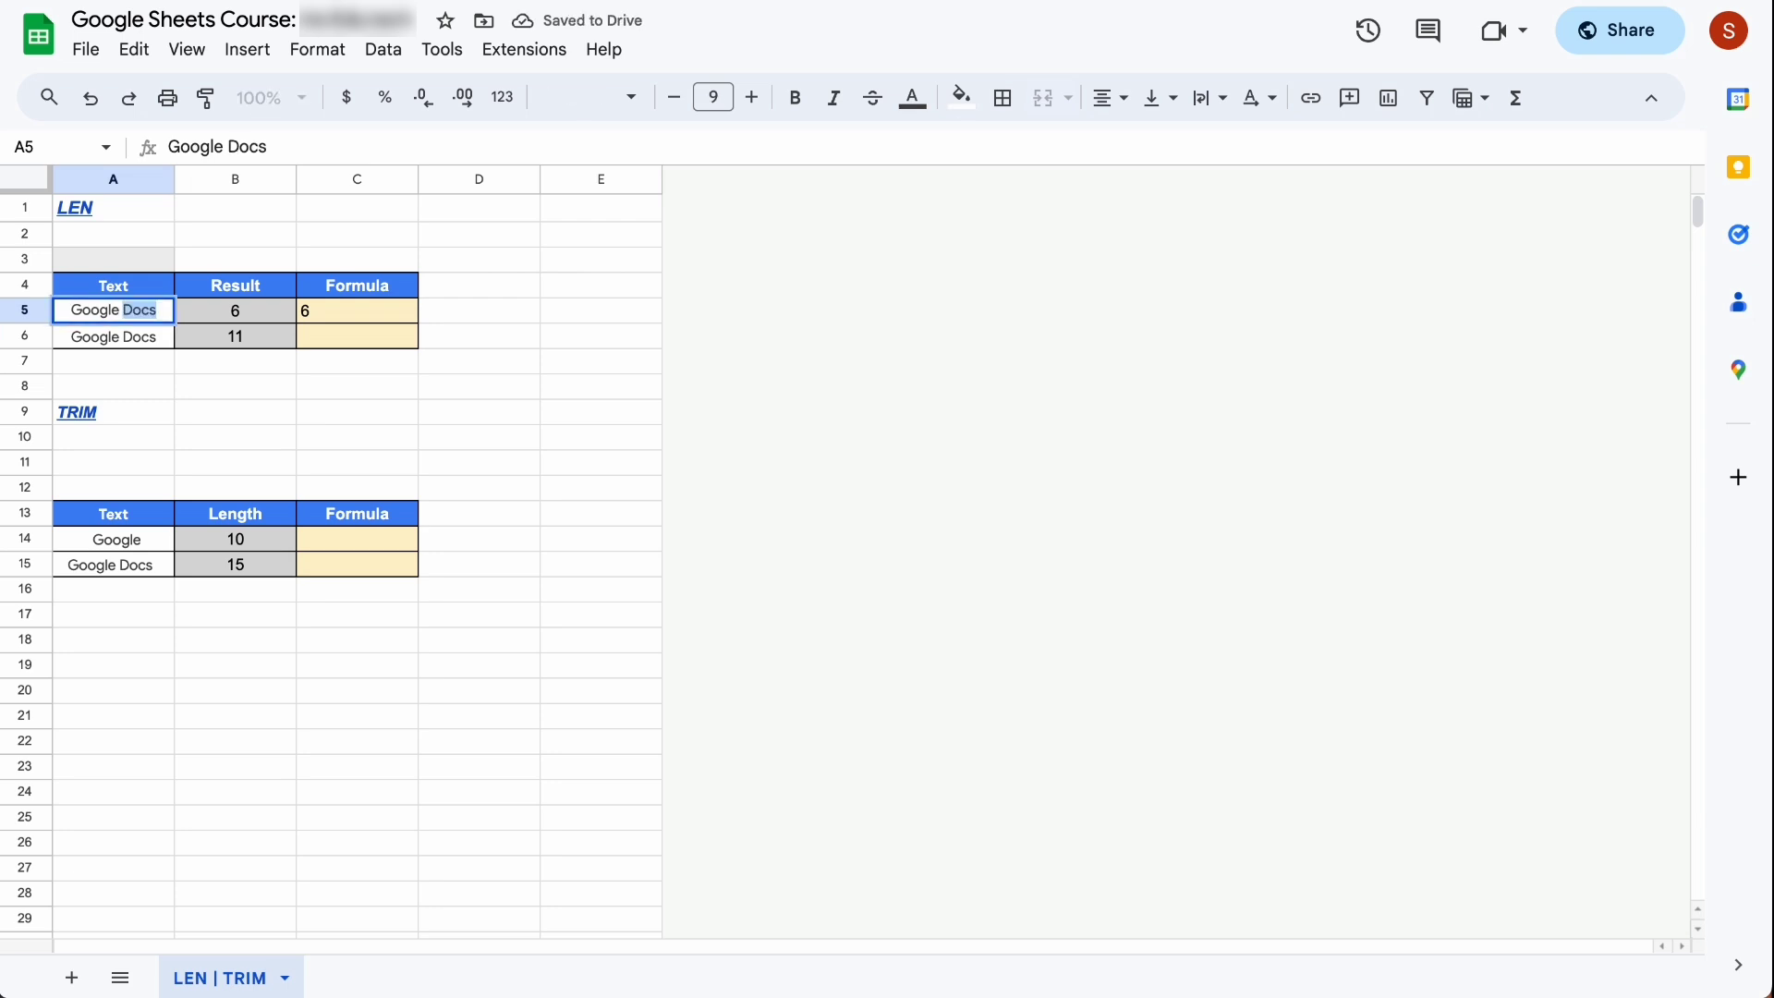
key("Return")
key("Up")
key("Right")
key("Right")
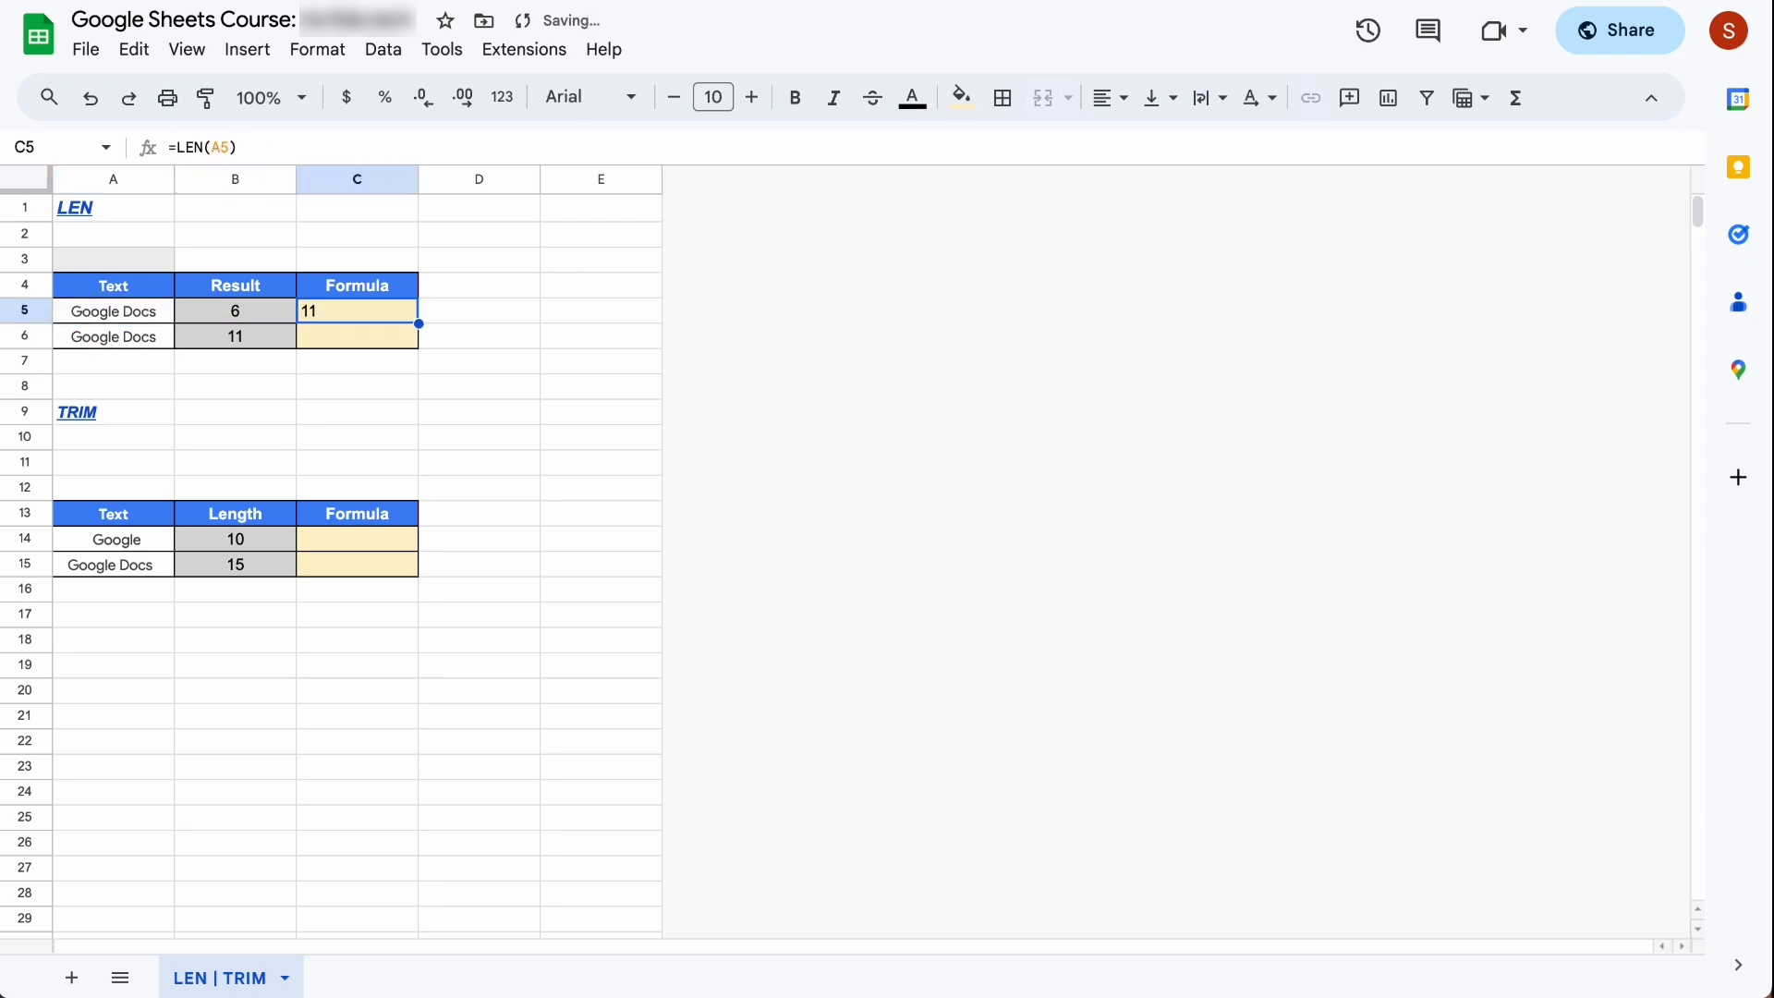
key("shift+Down")
key("ctrl+d")
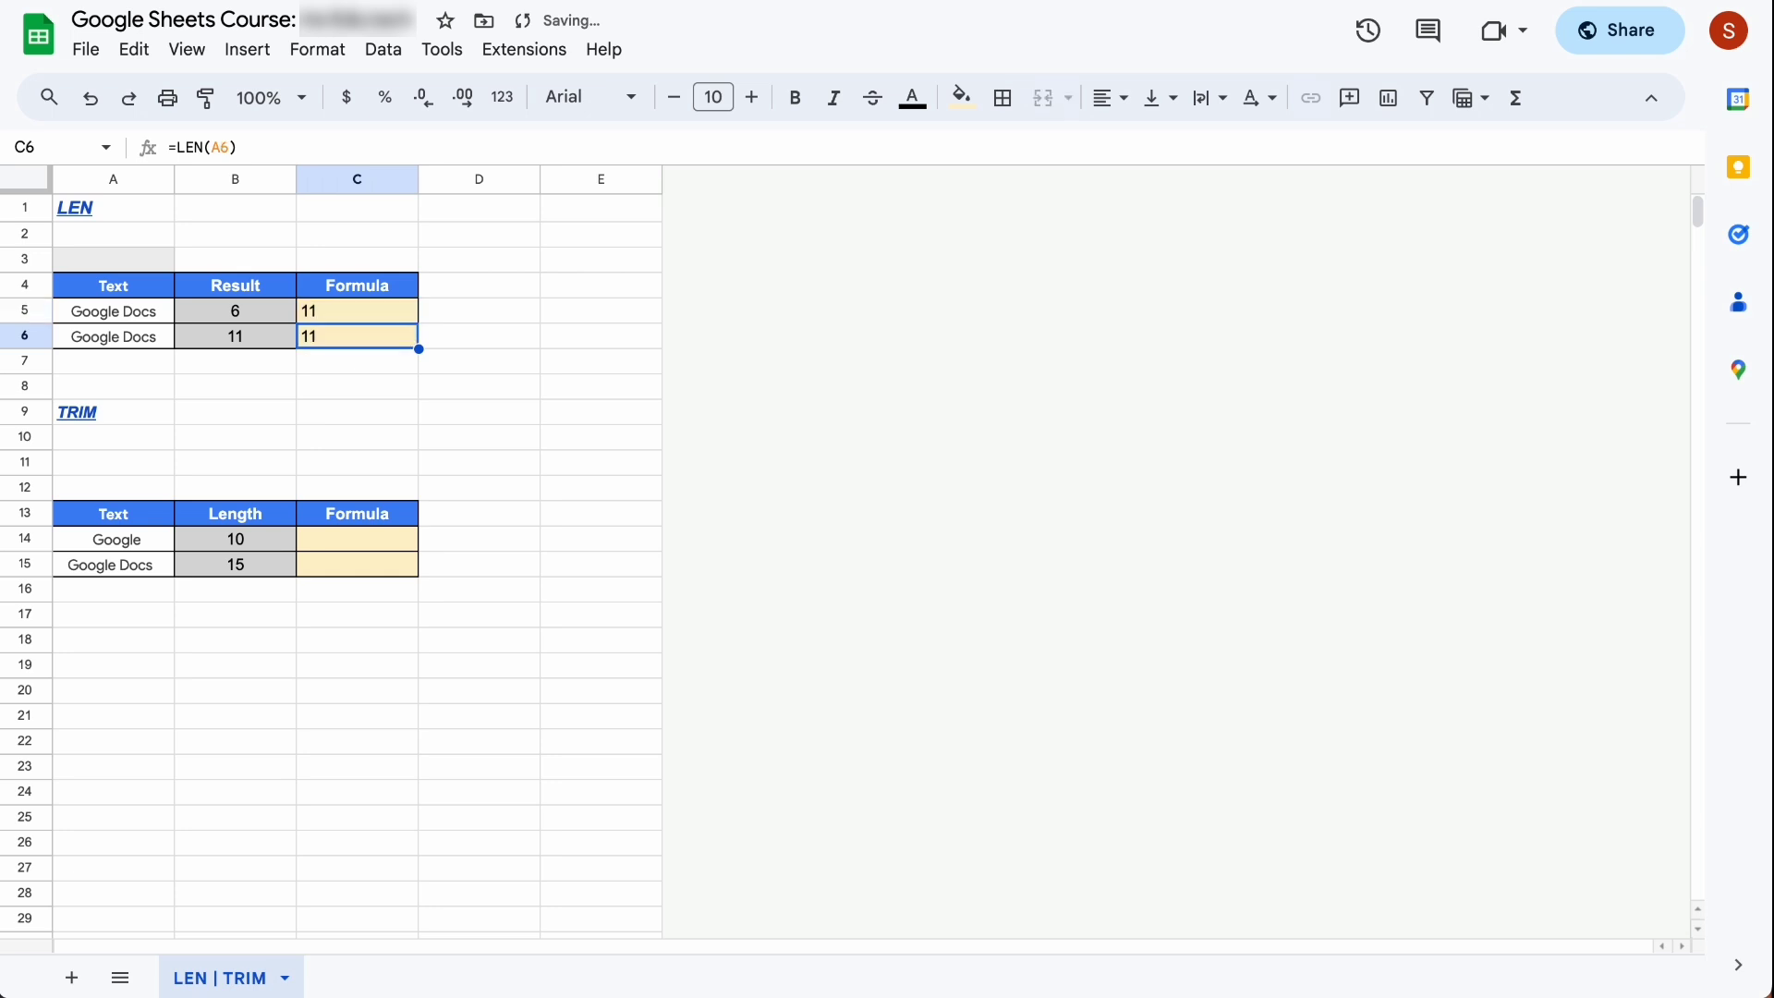
Step: Shorten A5's text by deleting its last letters, so C5 shows length 8
key("Left")
key("Left")
key("Up")
key("Right")
key("Right")
key("Down")
key("Up")
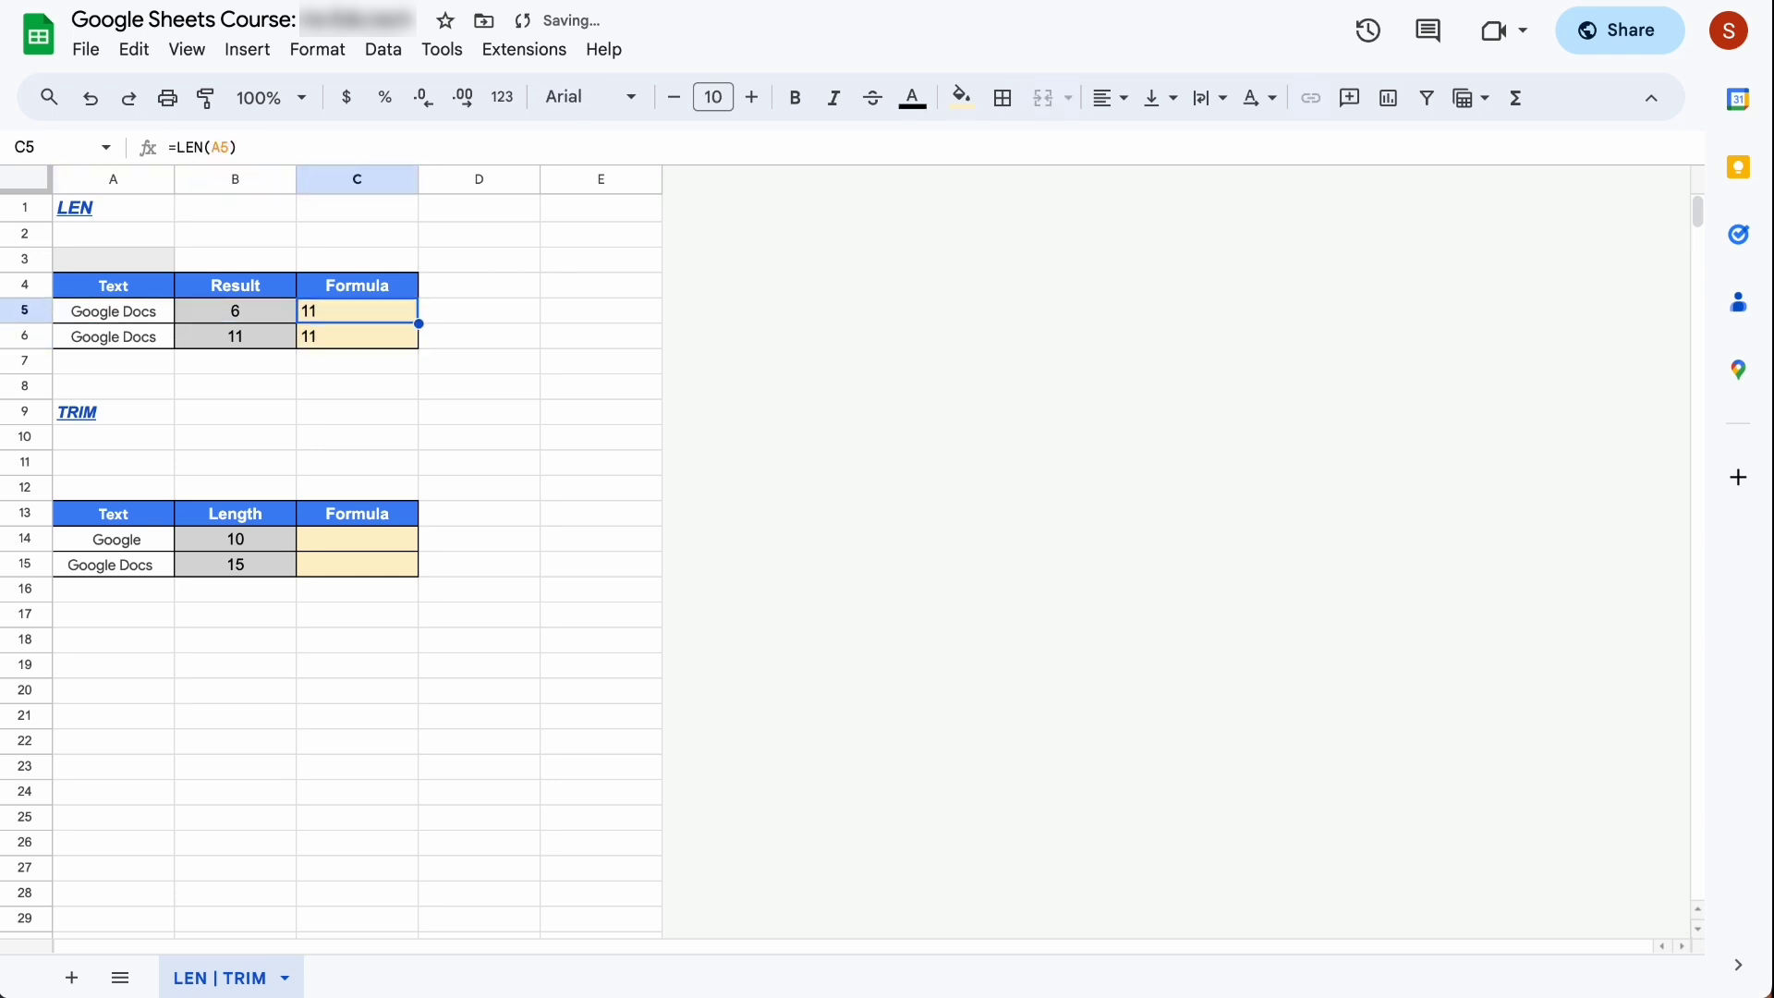
key("Left")
key("Left")
key("F2")
key("shift+Left")
key("shift+Left")
key("shift+Left")
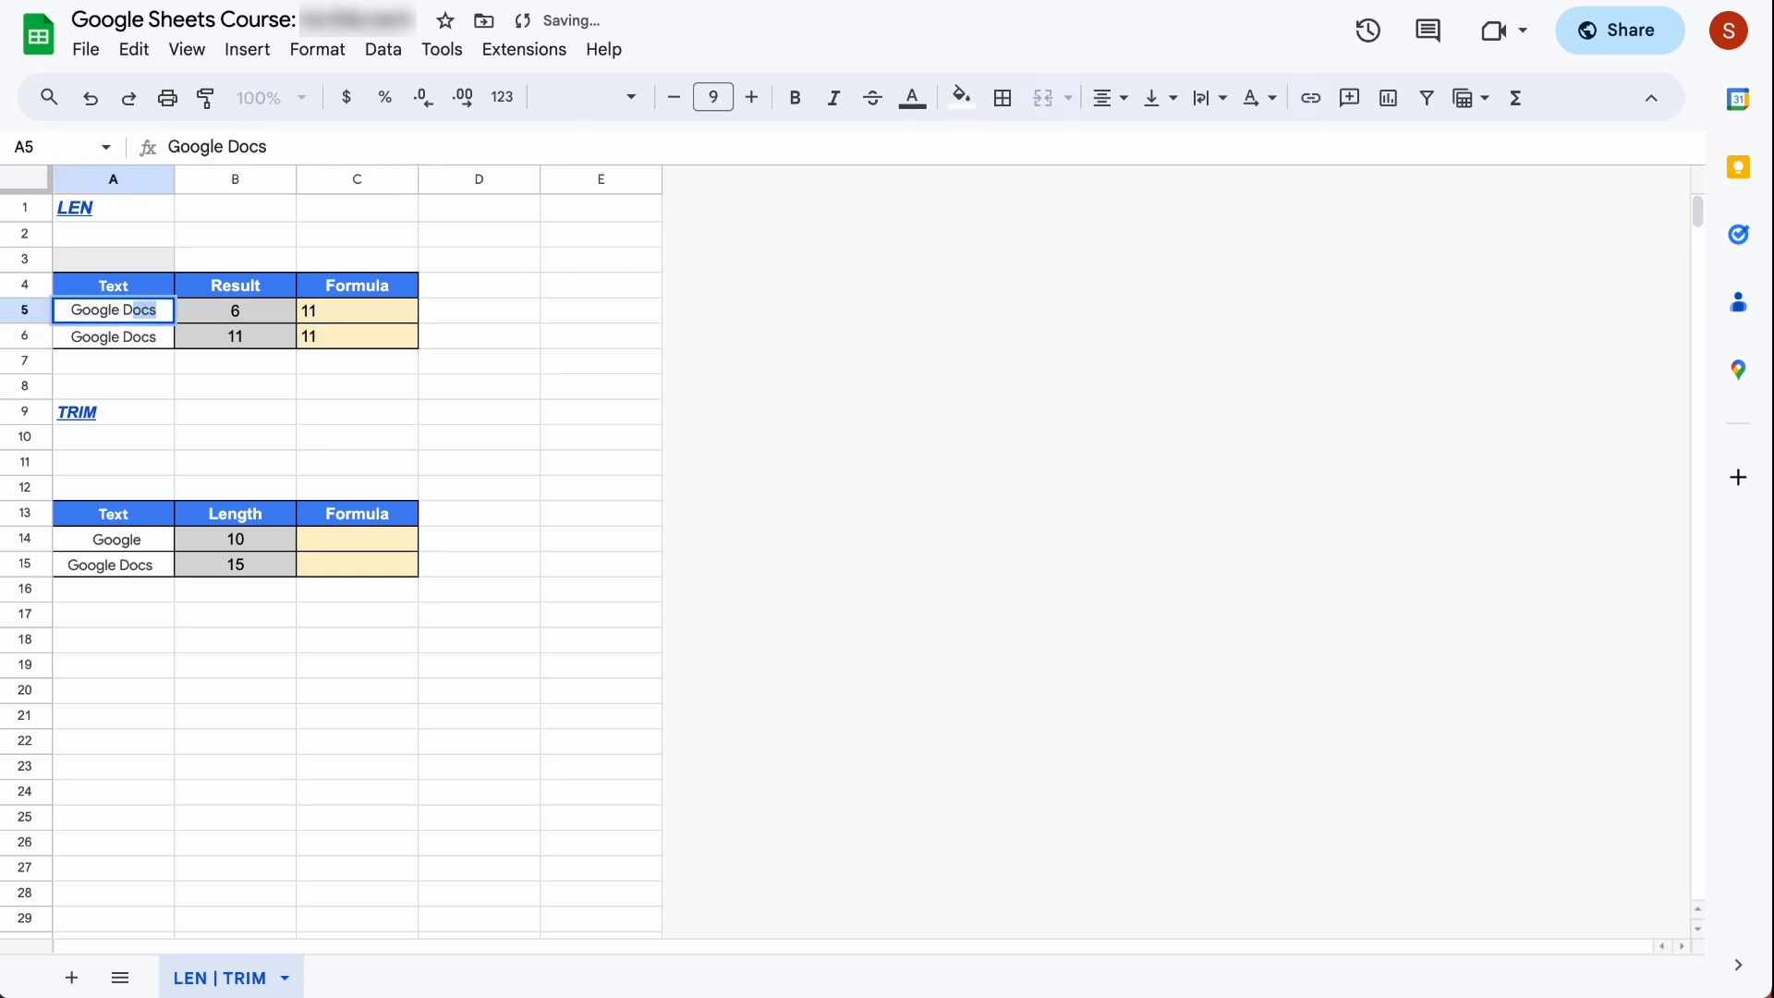
key("BackSpace")
key("Return")
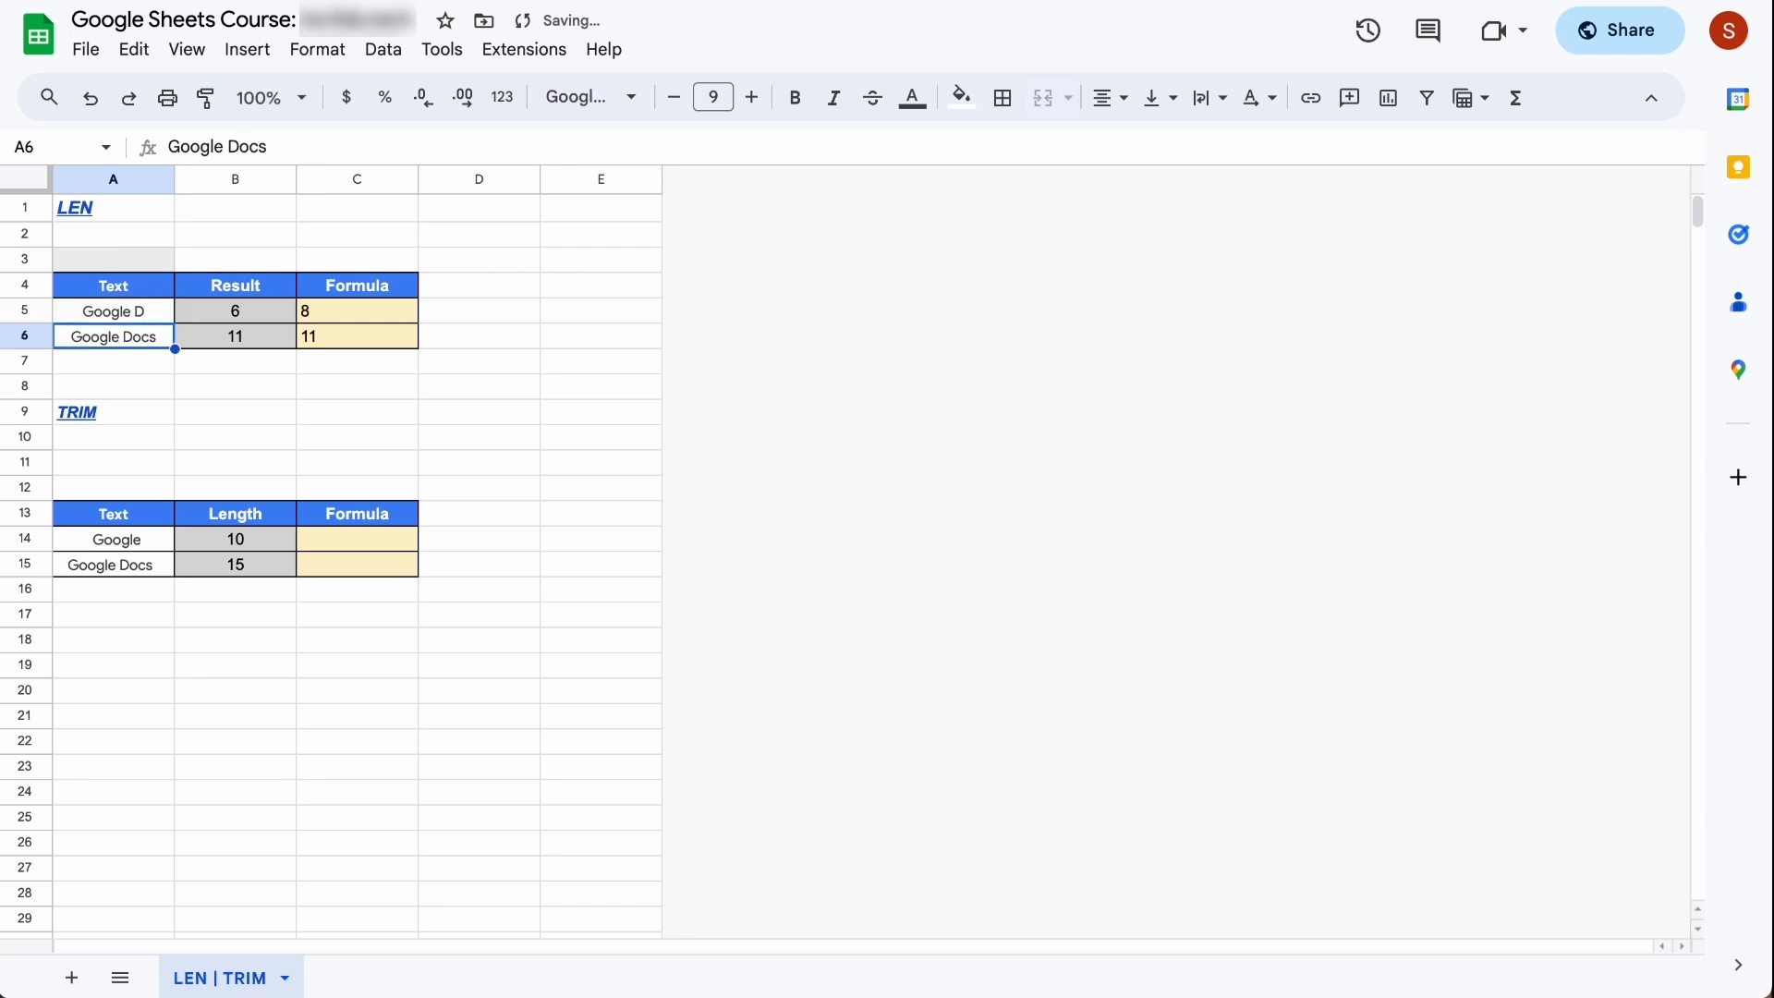
key("Up")
key("Right")
key("Right")
key("F2")
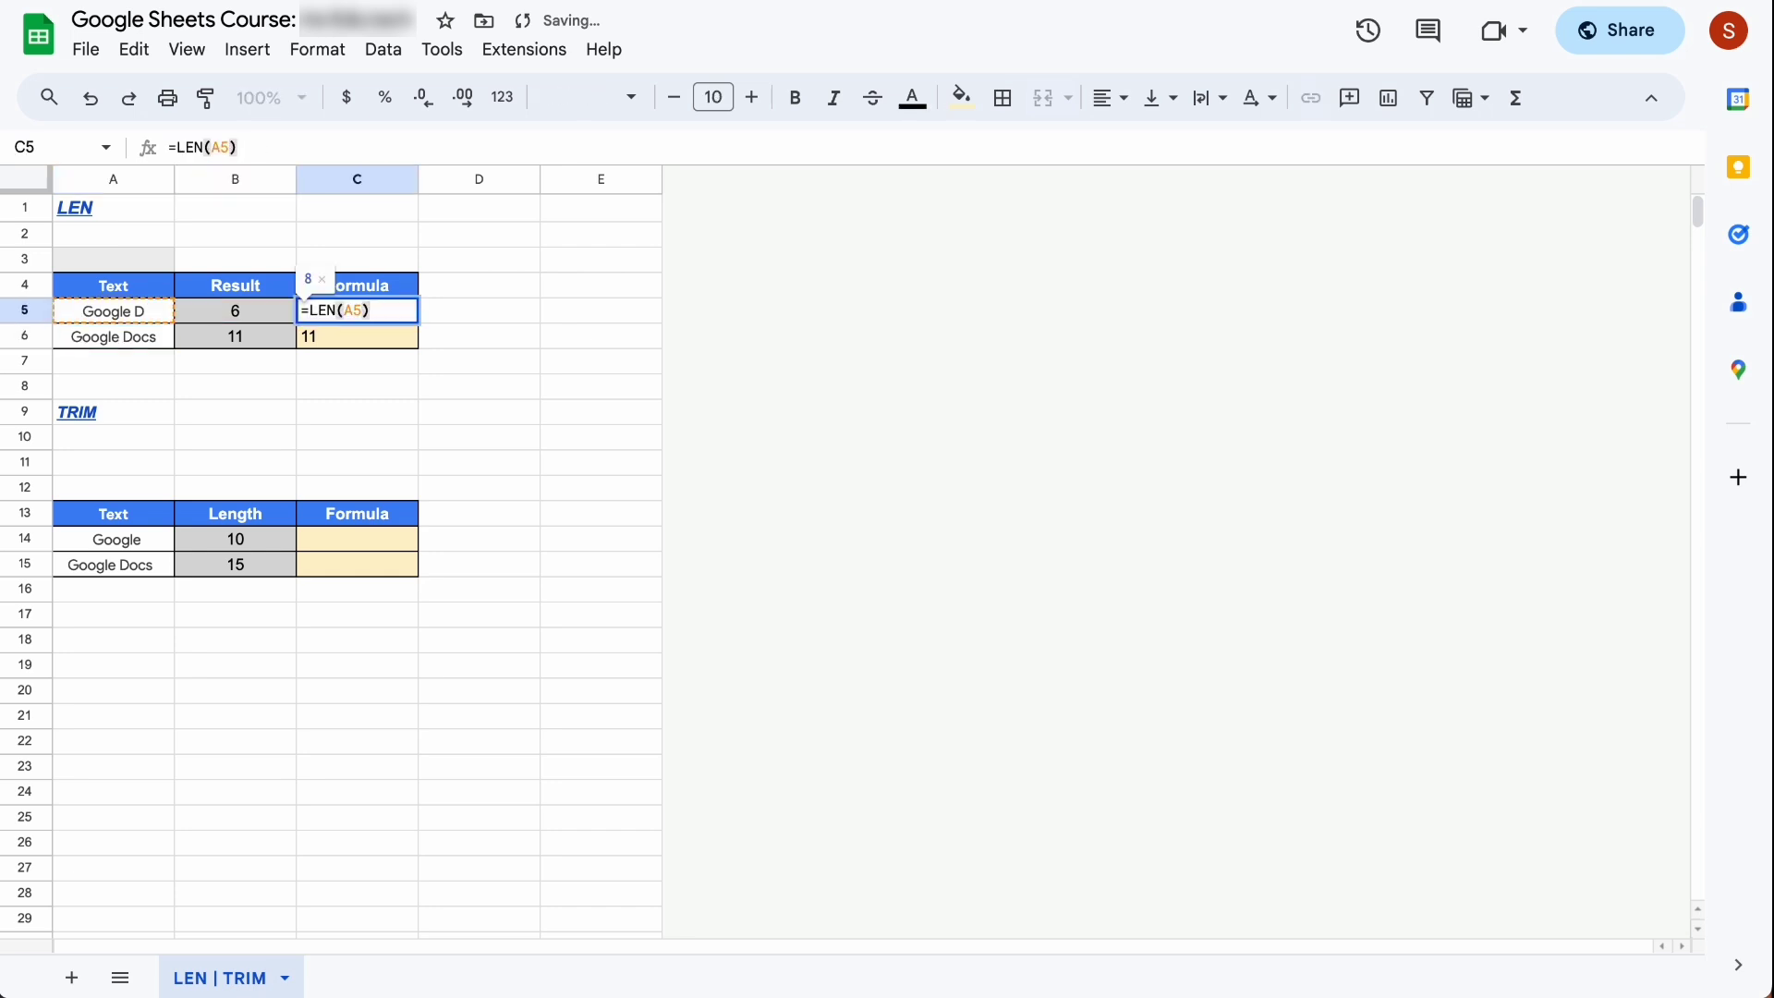
key("Escape")
Step: Cut A5 down to 'Google' with a trailing space so C5 returns 7
key("Left")
key("Left")
key("F2")
key("BackSpace")
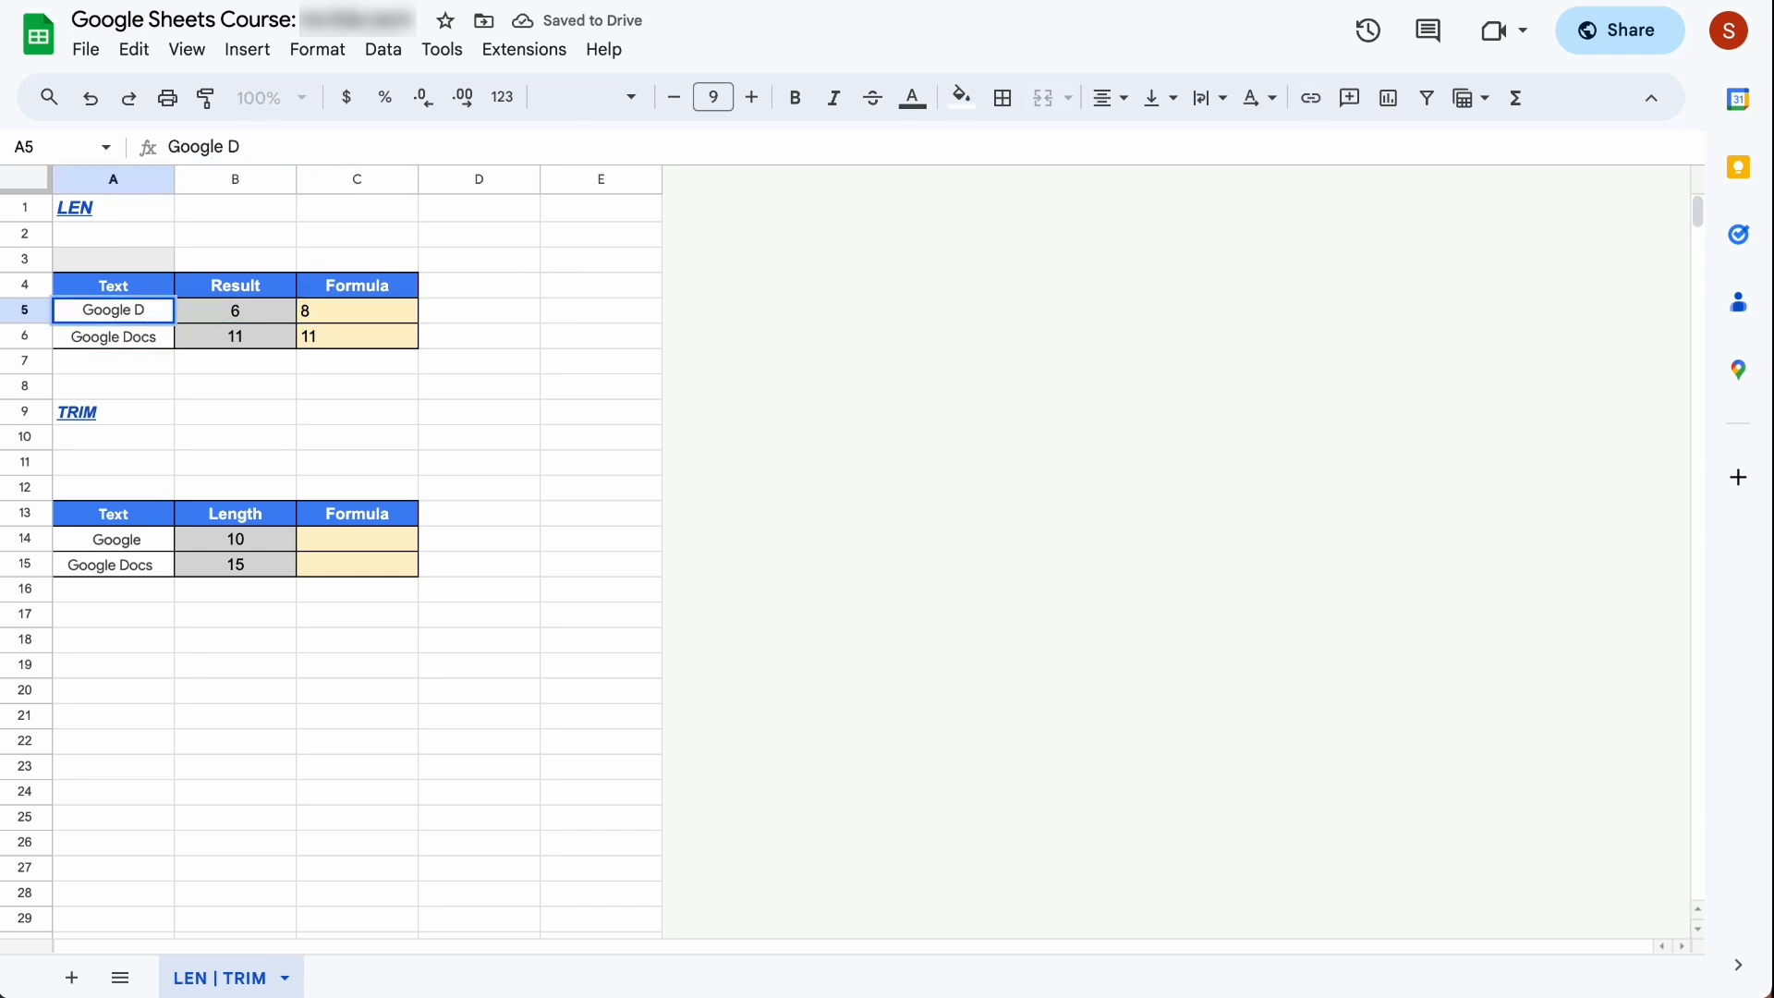
key("BackSpace")
key("Return")
key("Up")
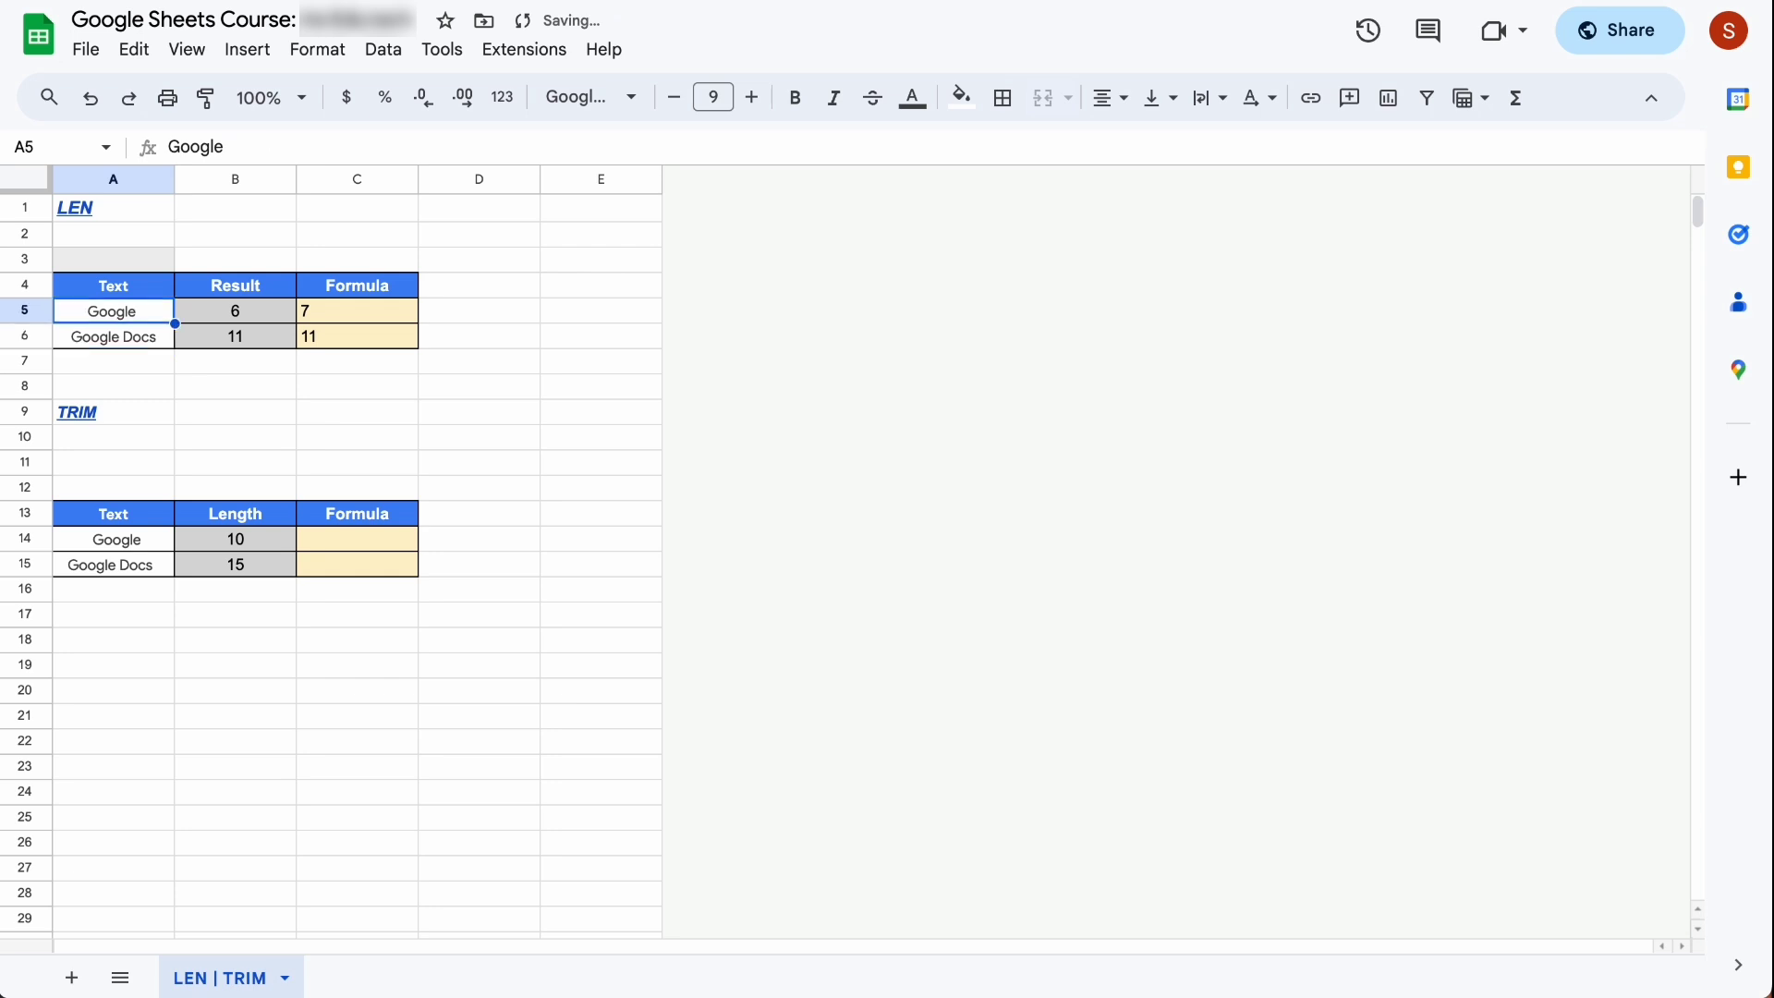
key("F2")
key("Return")
key("Up")
key("Right")
key("Right")
key("Left")
key("Left")
key("Right")
key("Right")
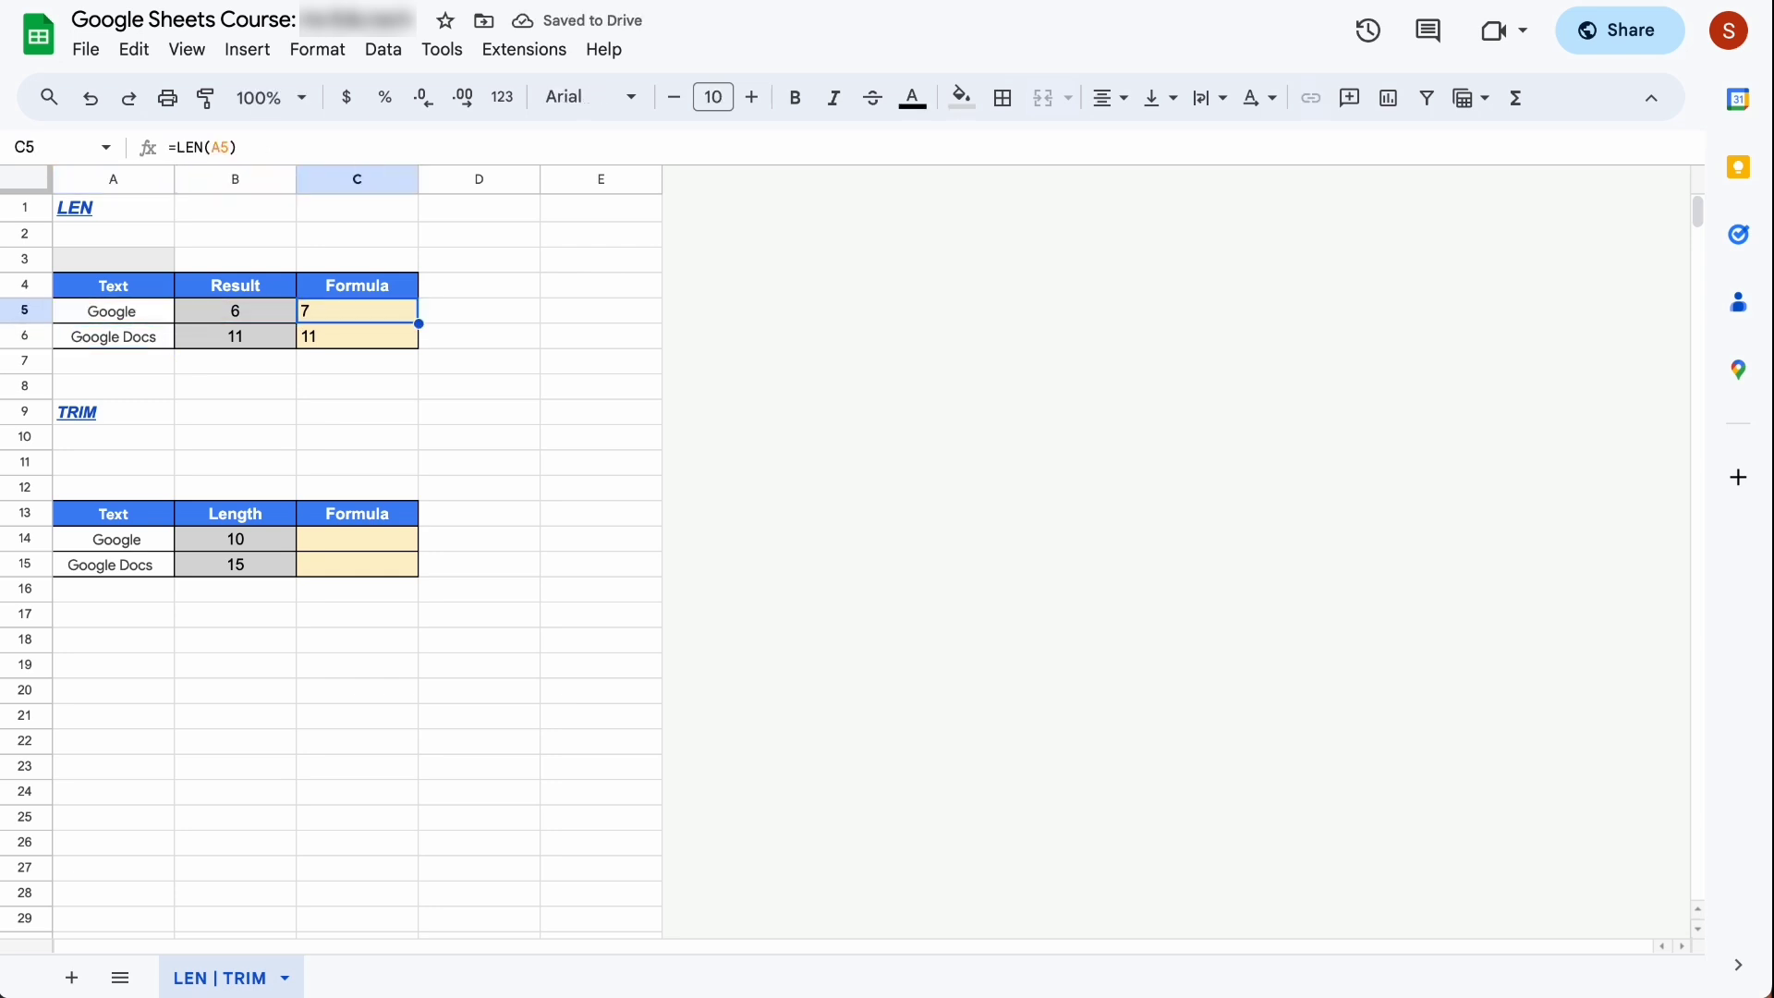
key("shift+Down")
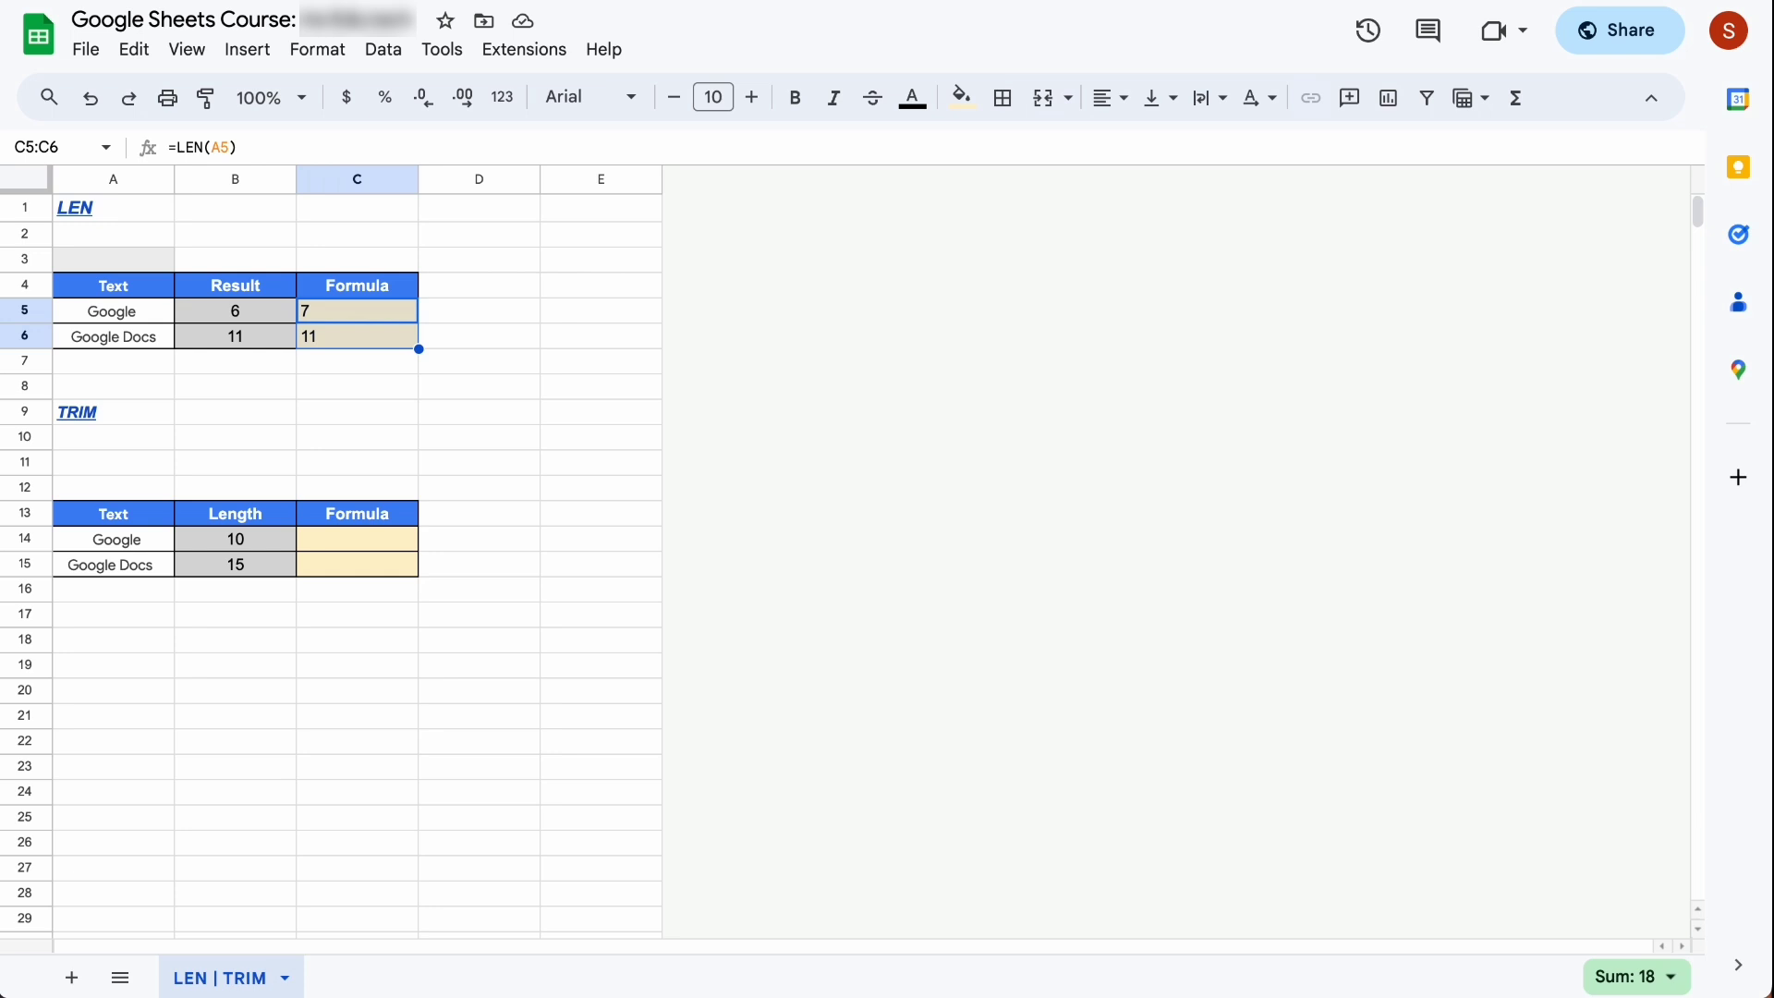
left_click(371, 547)
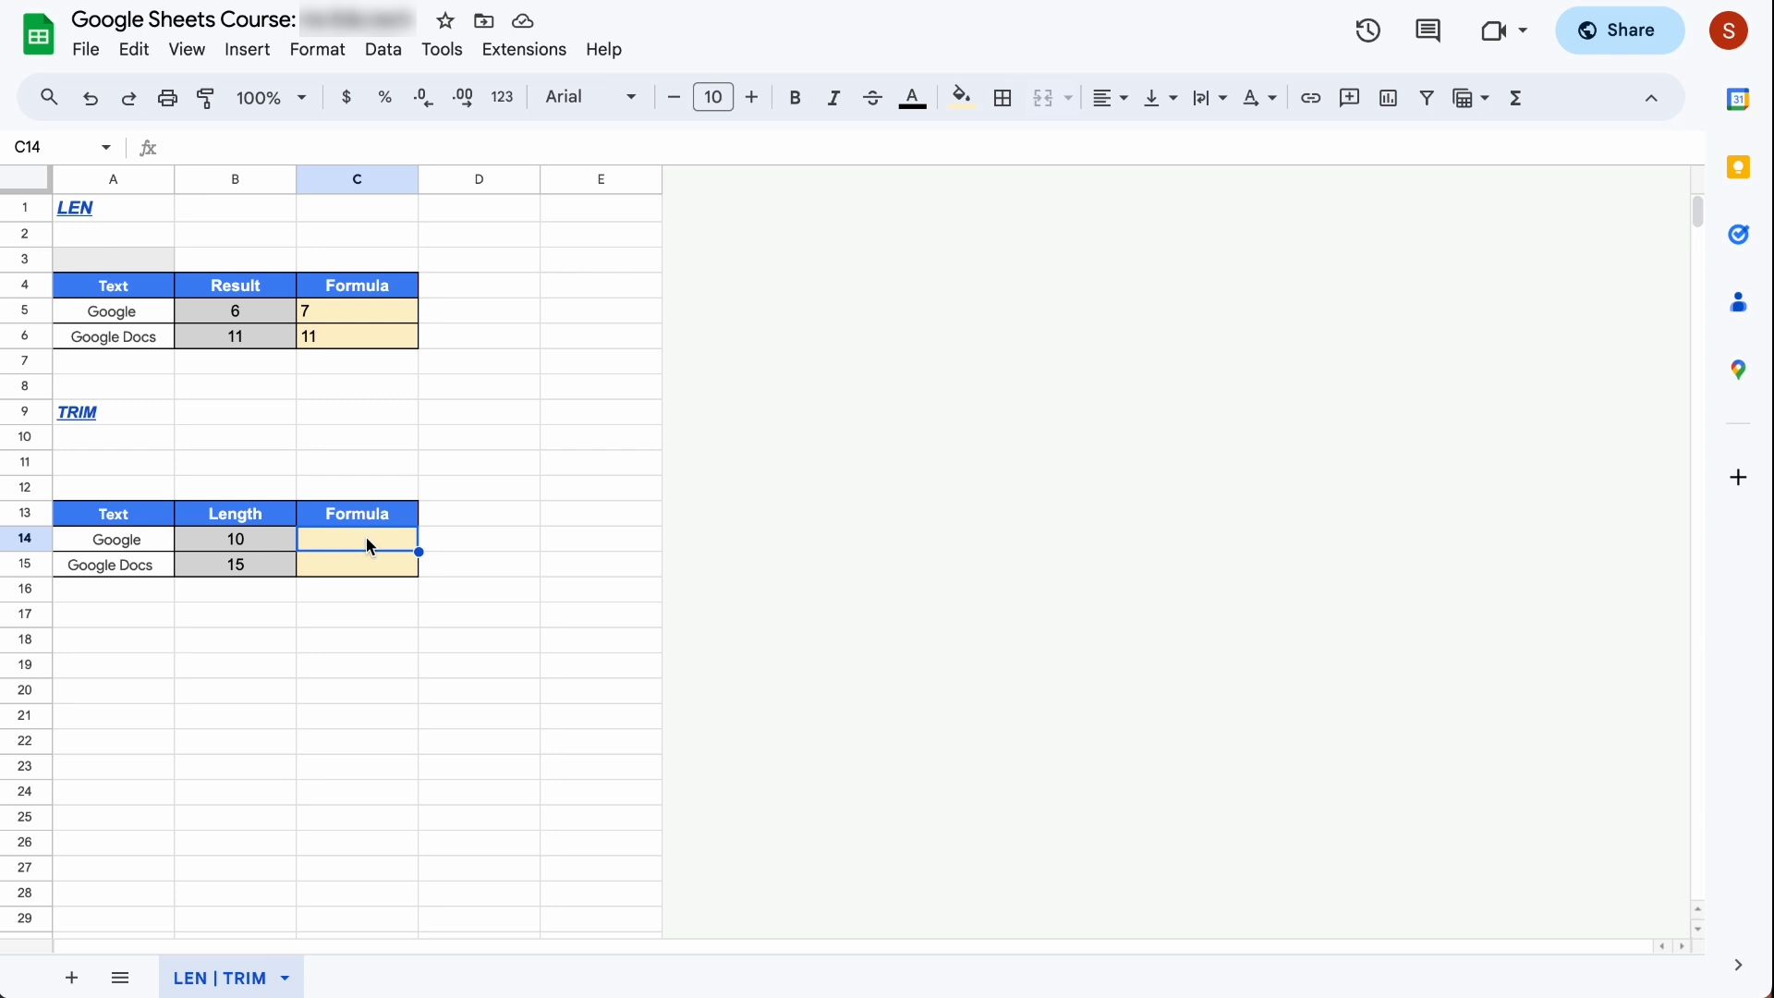
Step: Check the Google text in A14 and clear cell C14 for a new formula
key("Down")
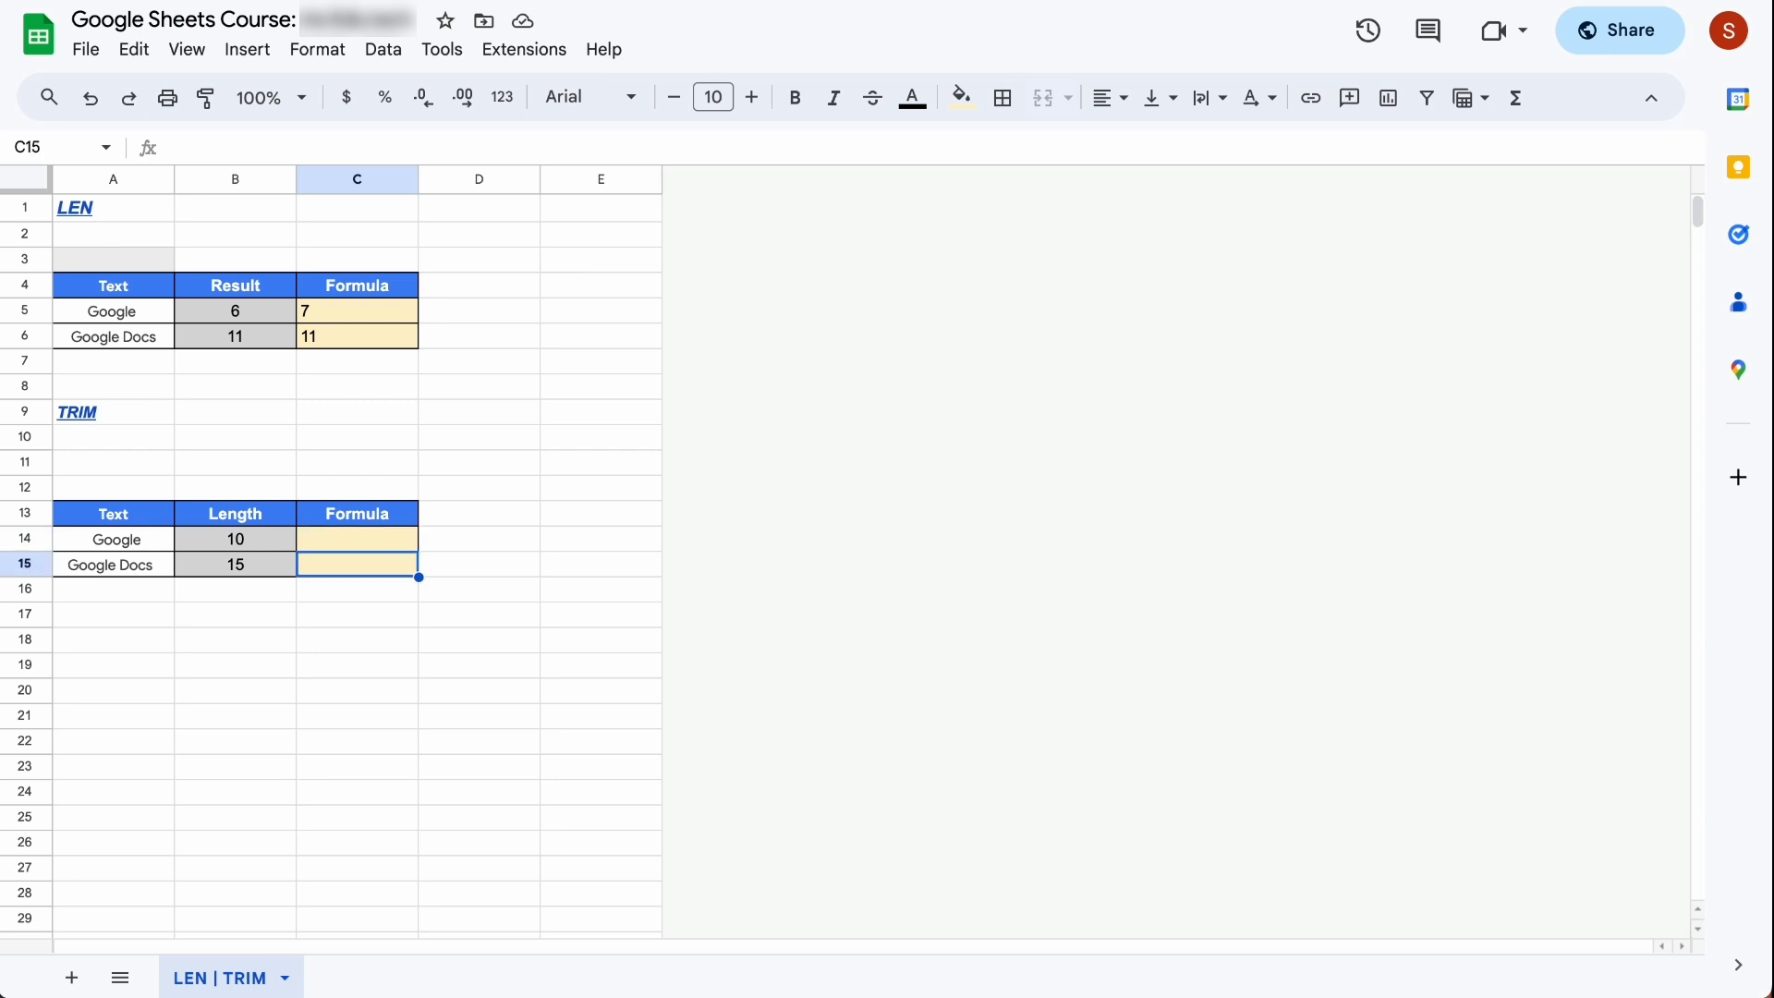
key("Down")
key("Up")
key("Up")
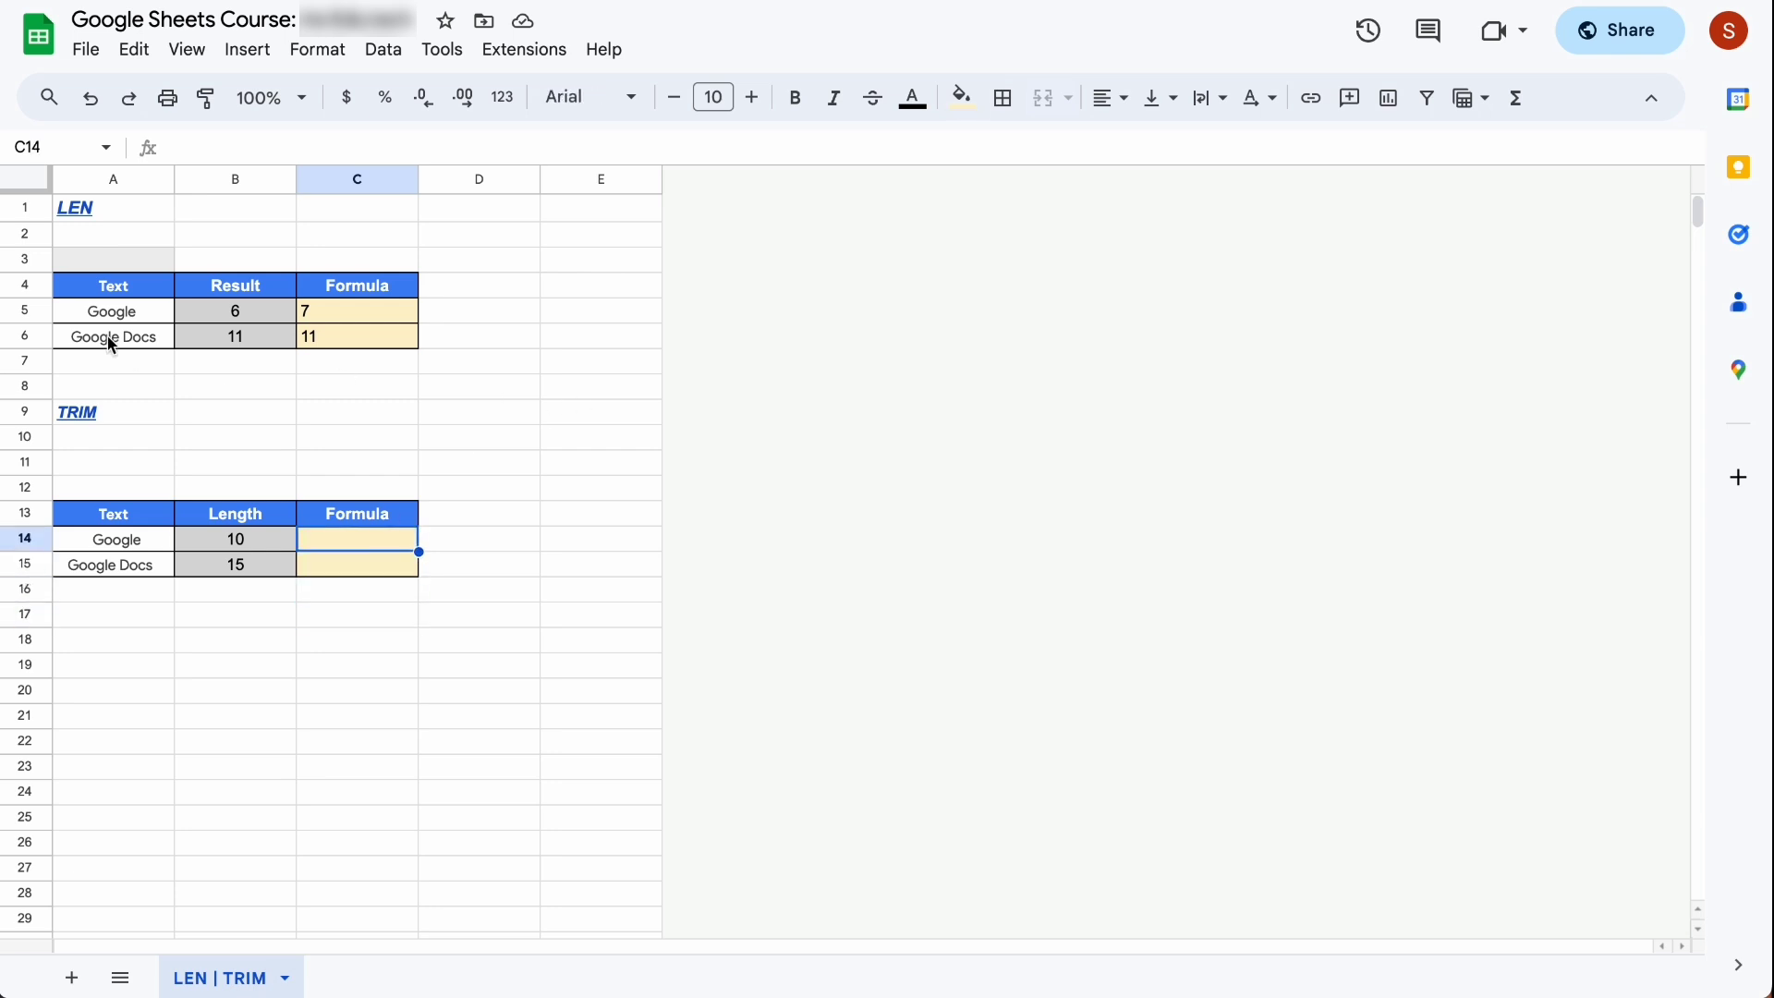
left_click(151, 543)
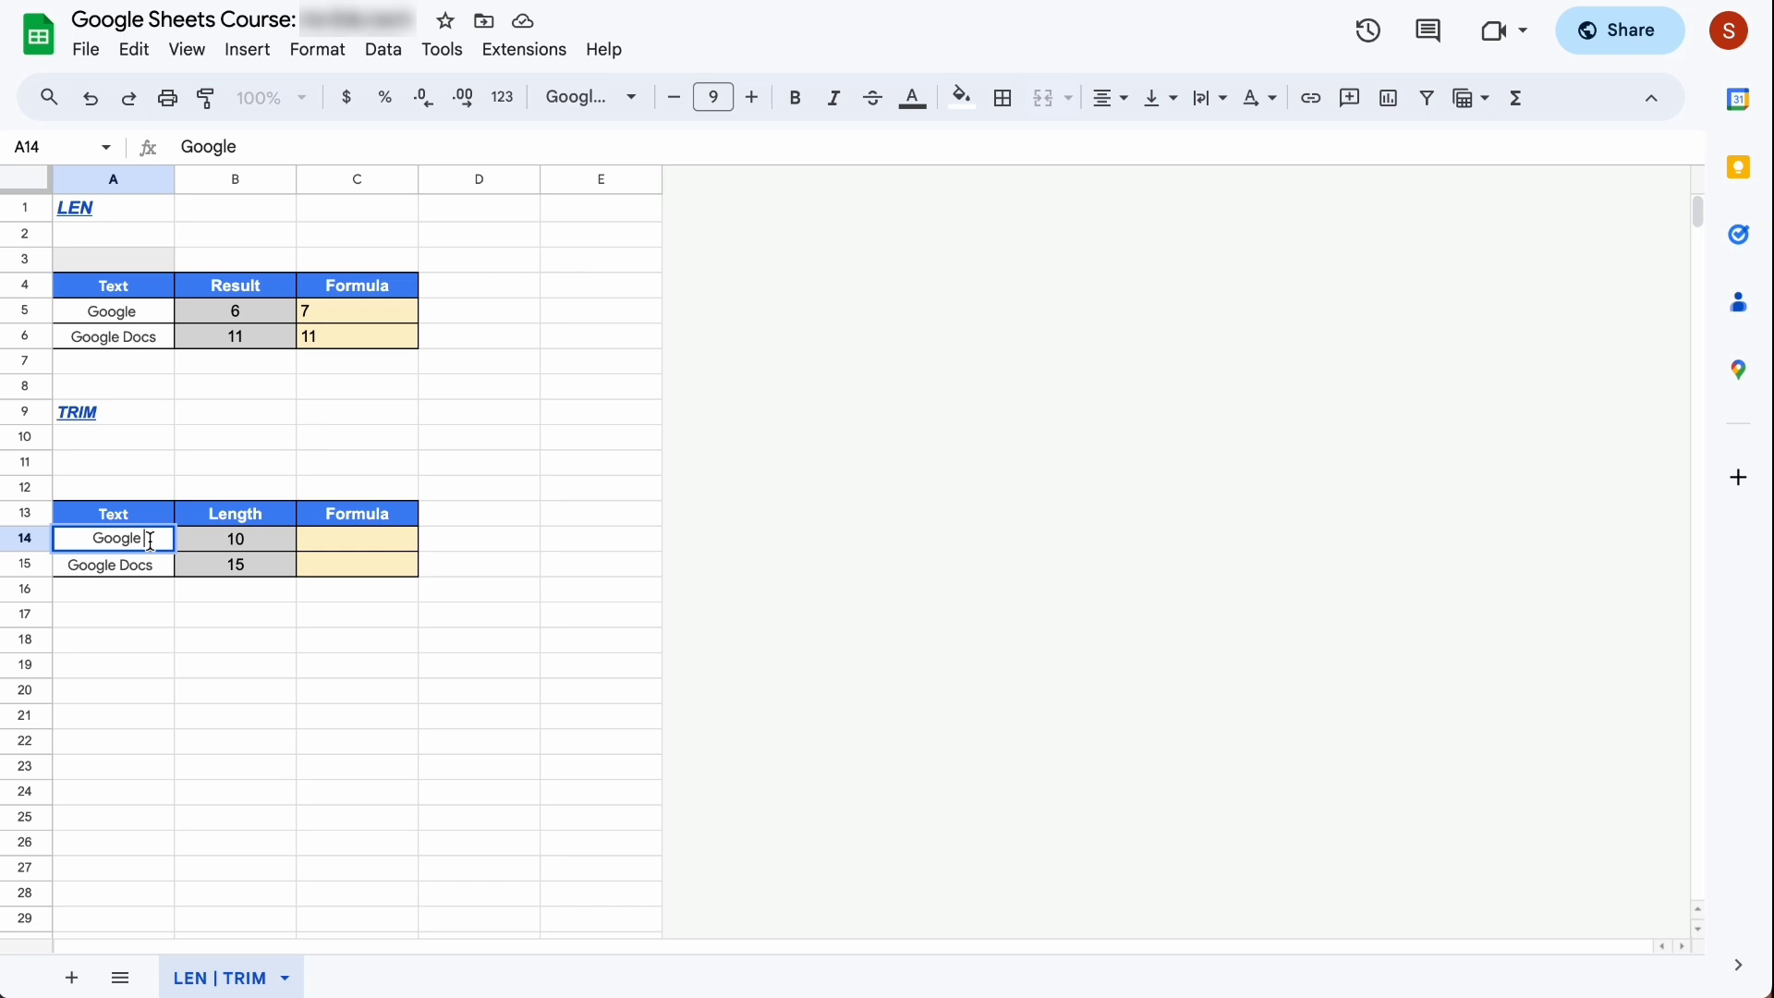
left_click(352, 548)
type("=LEN(B14)")
key("Escape")
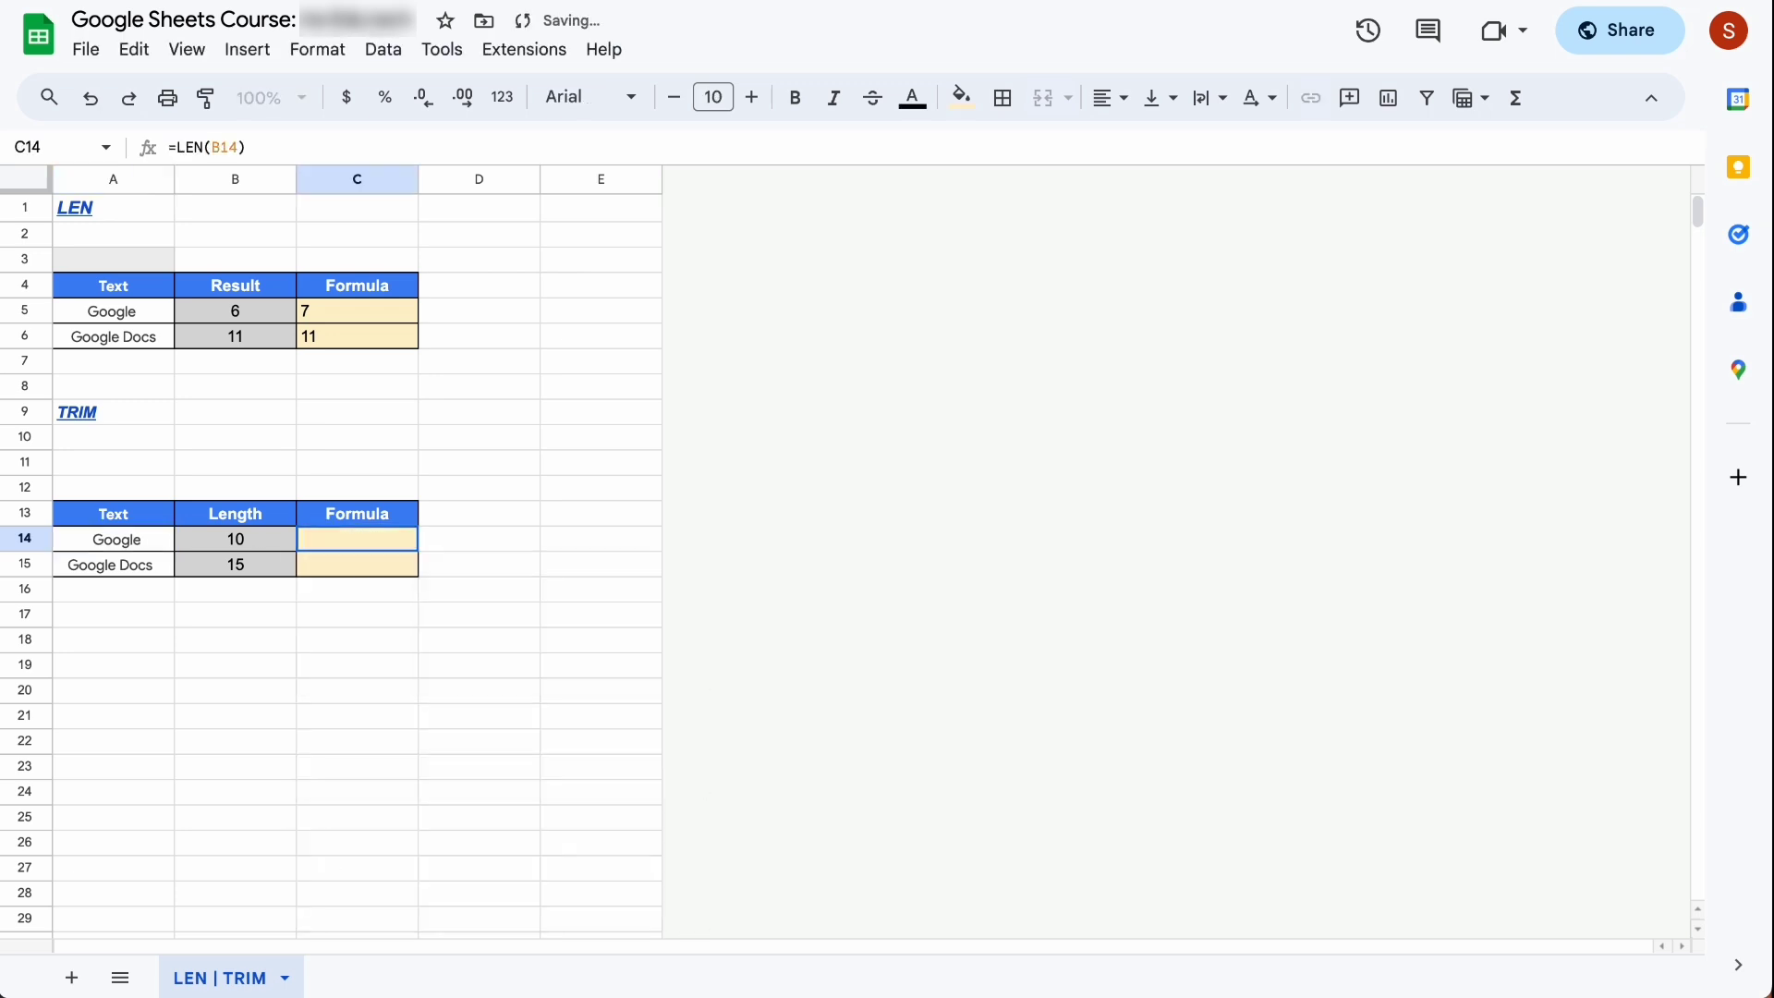
key("Left")
key("Right")
Step: Enter =len(A14) in C14, which returns 10
type("=le")
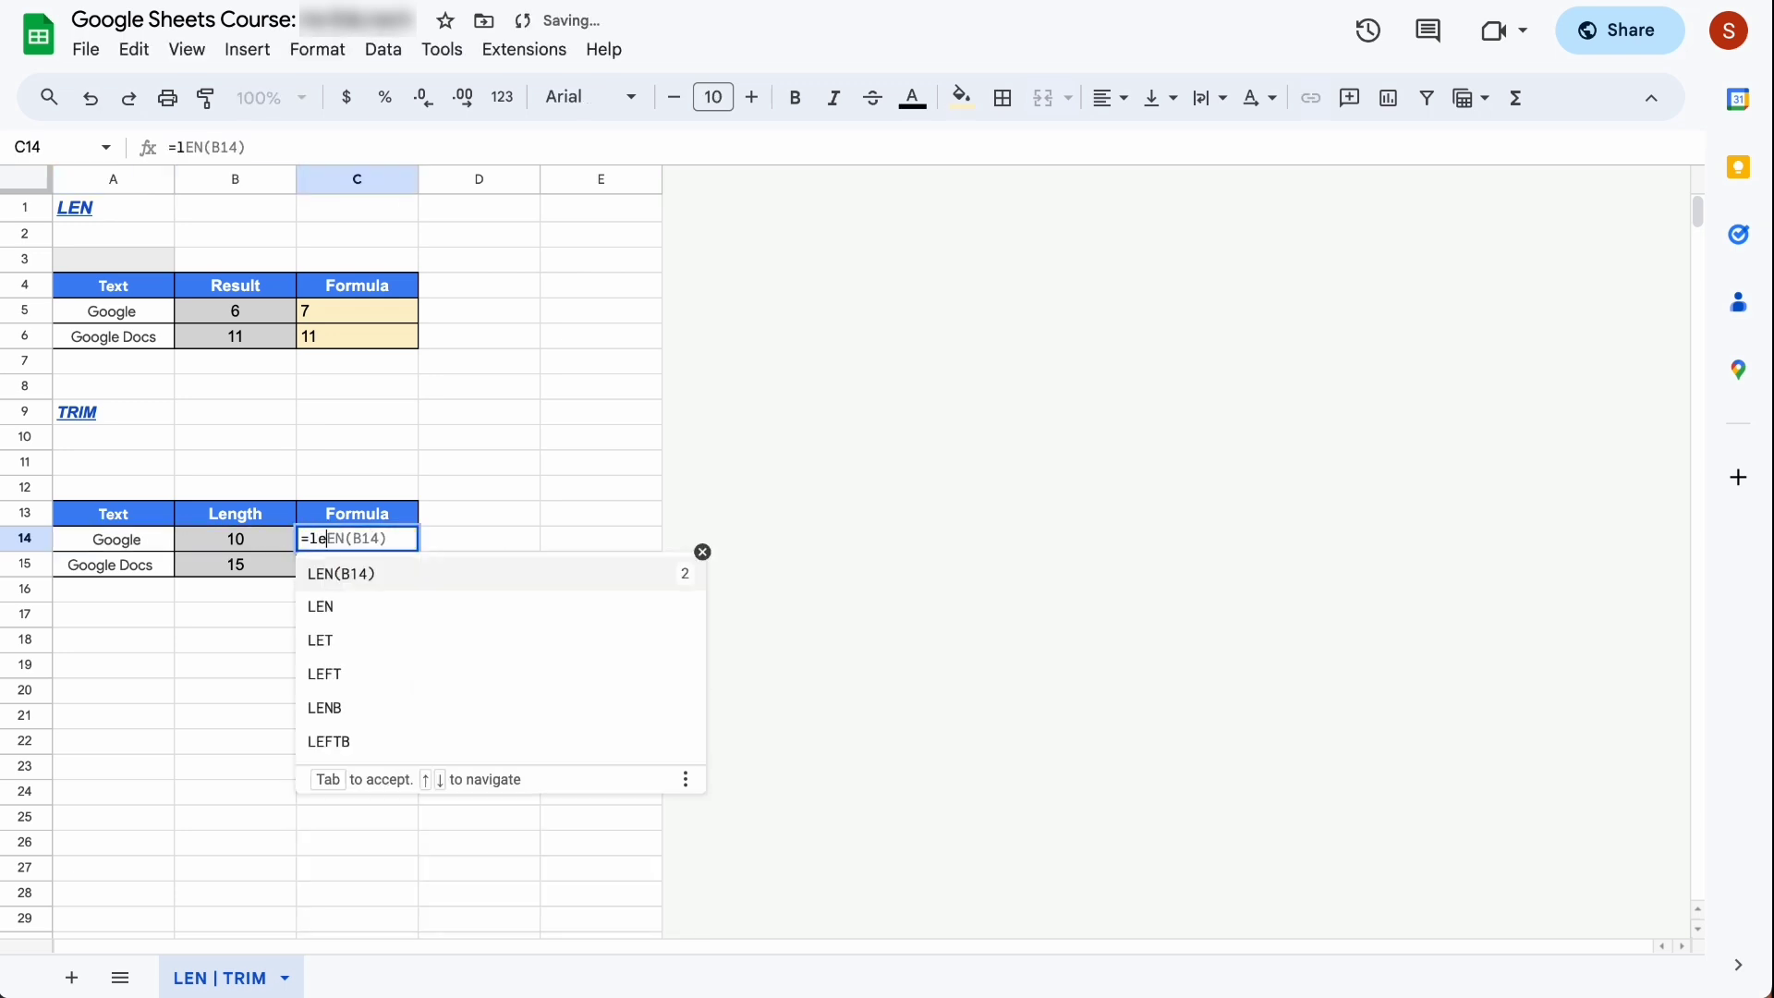
type("n")
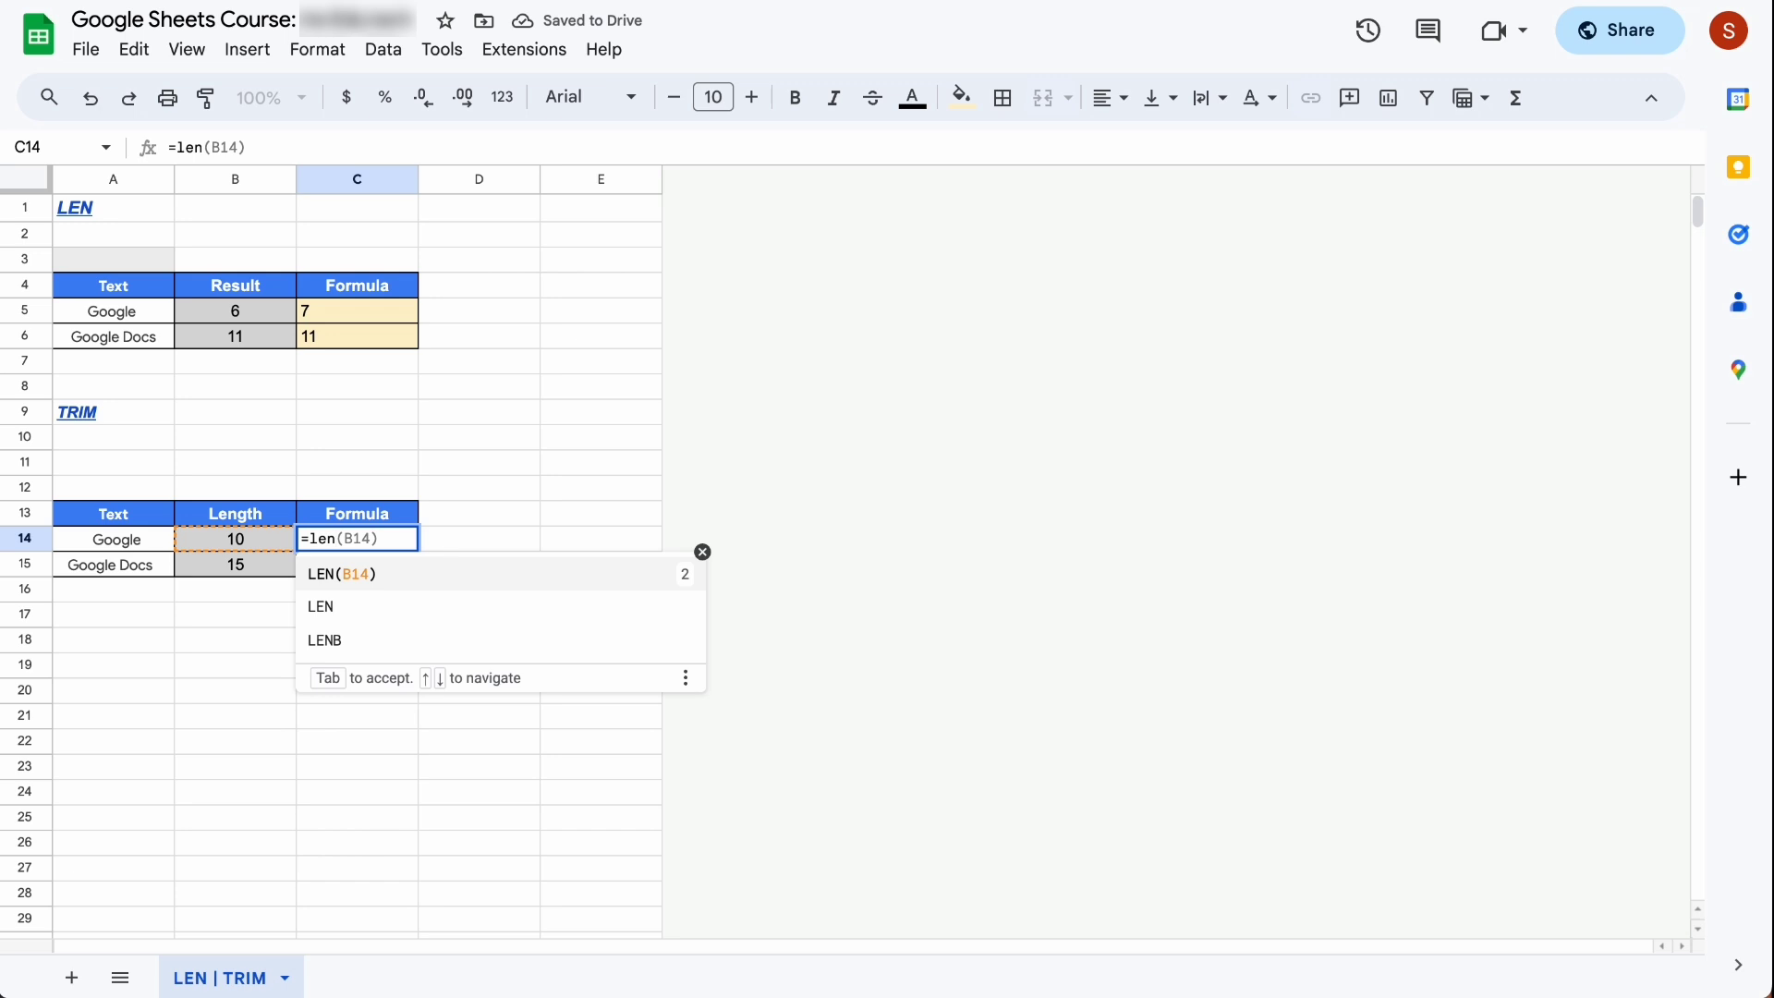
type("(")
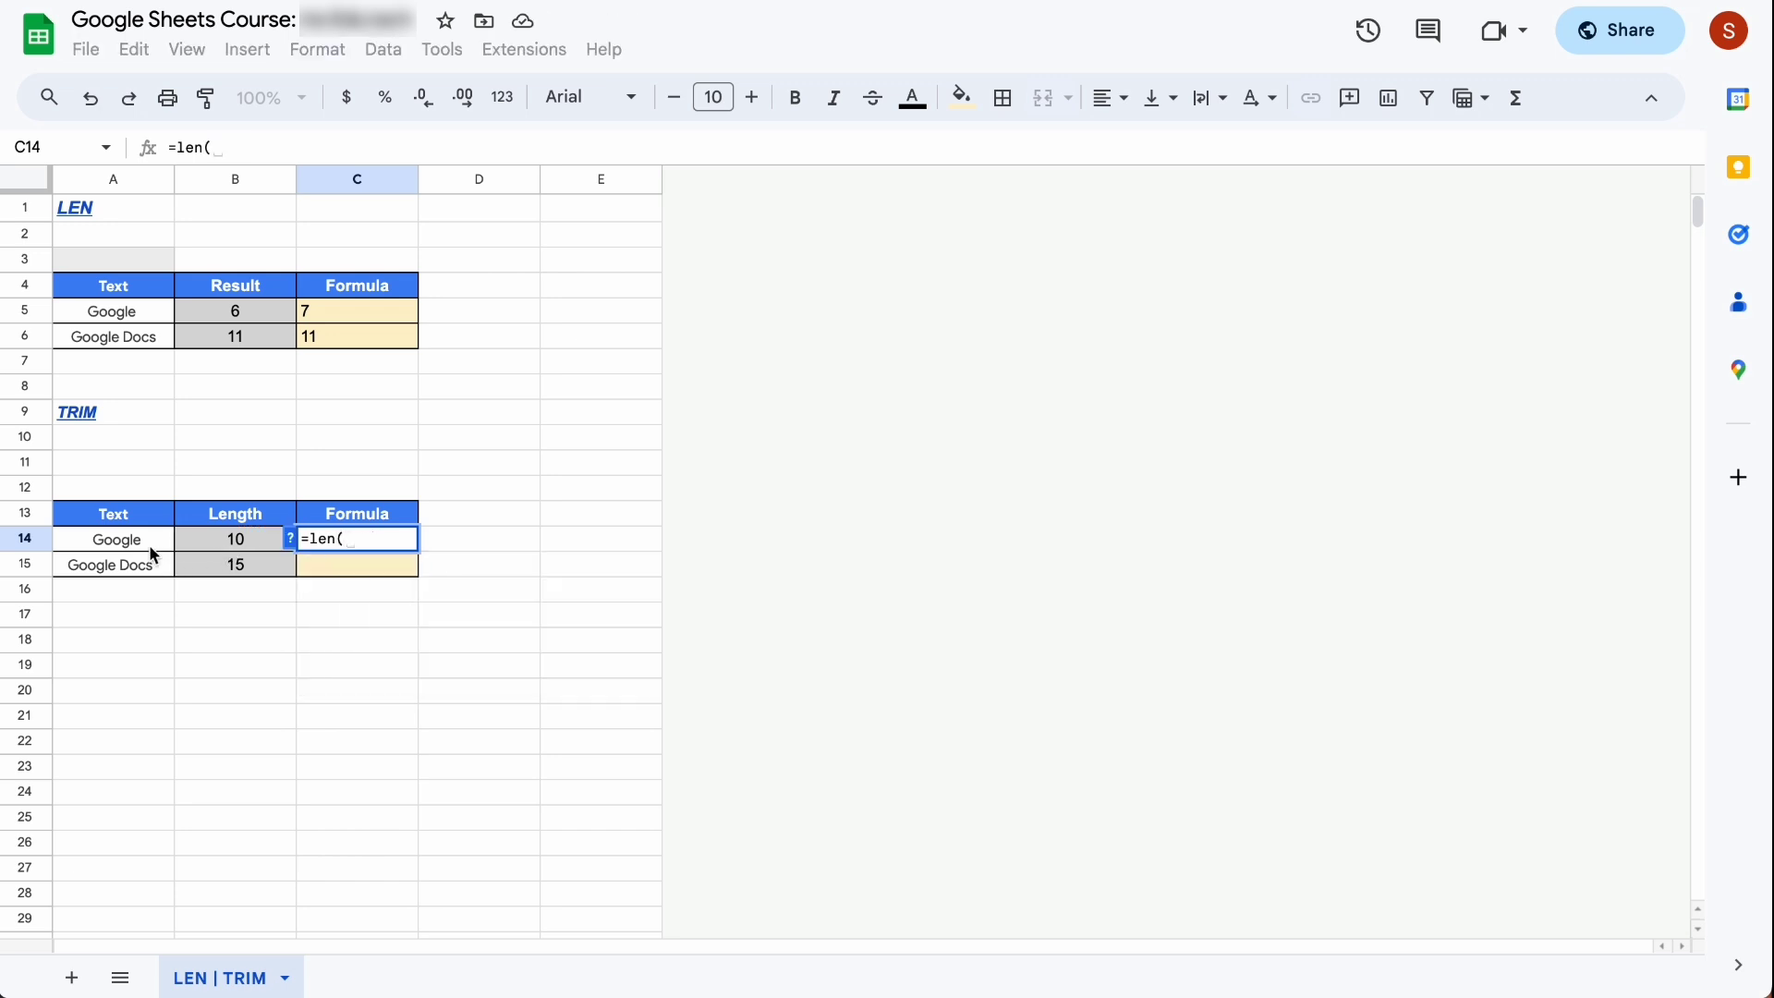
left_click(143, 548)
type(")")
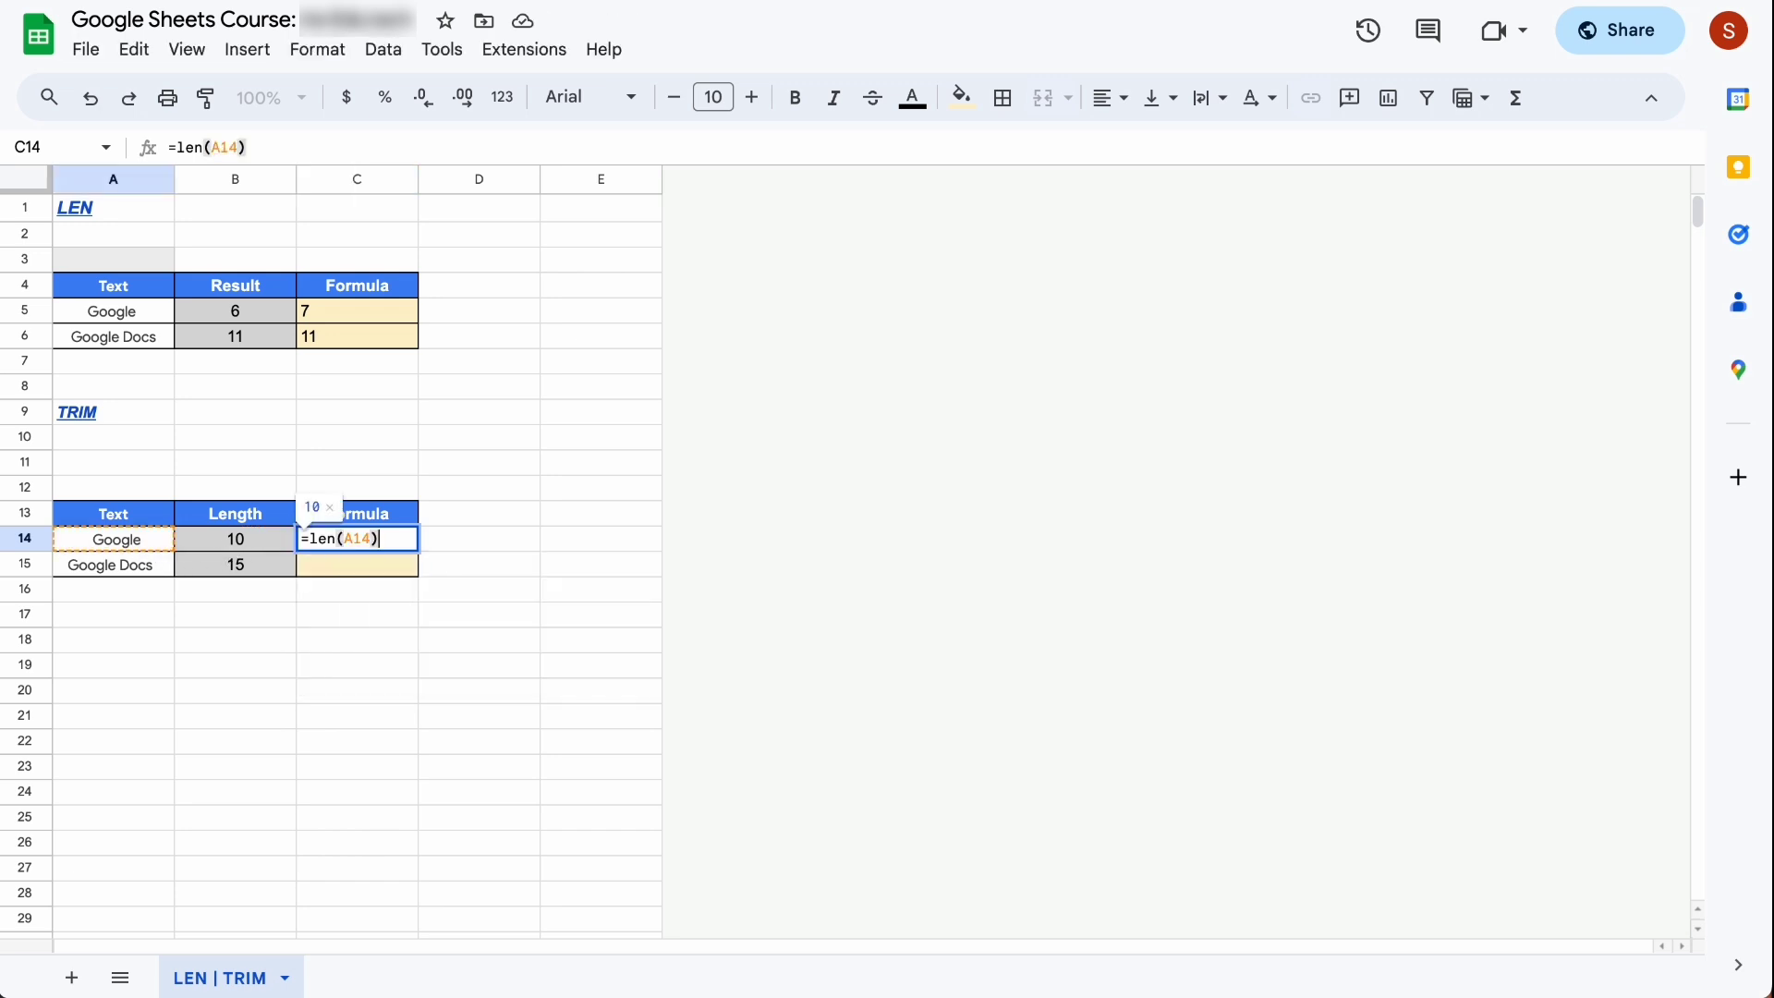
key("Return")
key("Up")
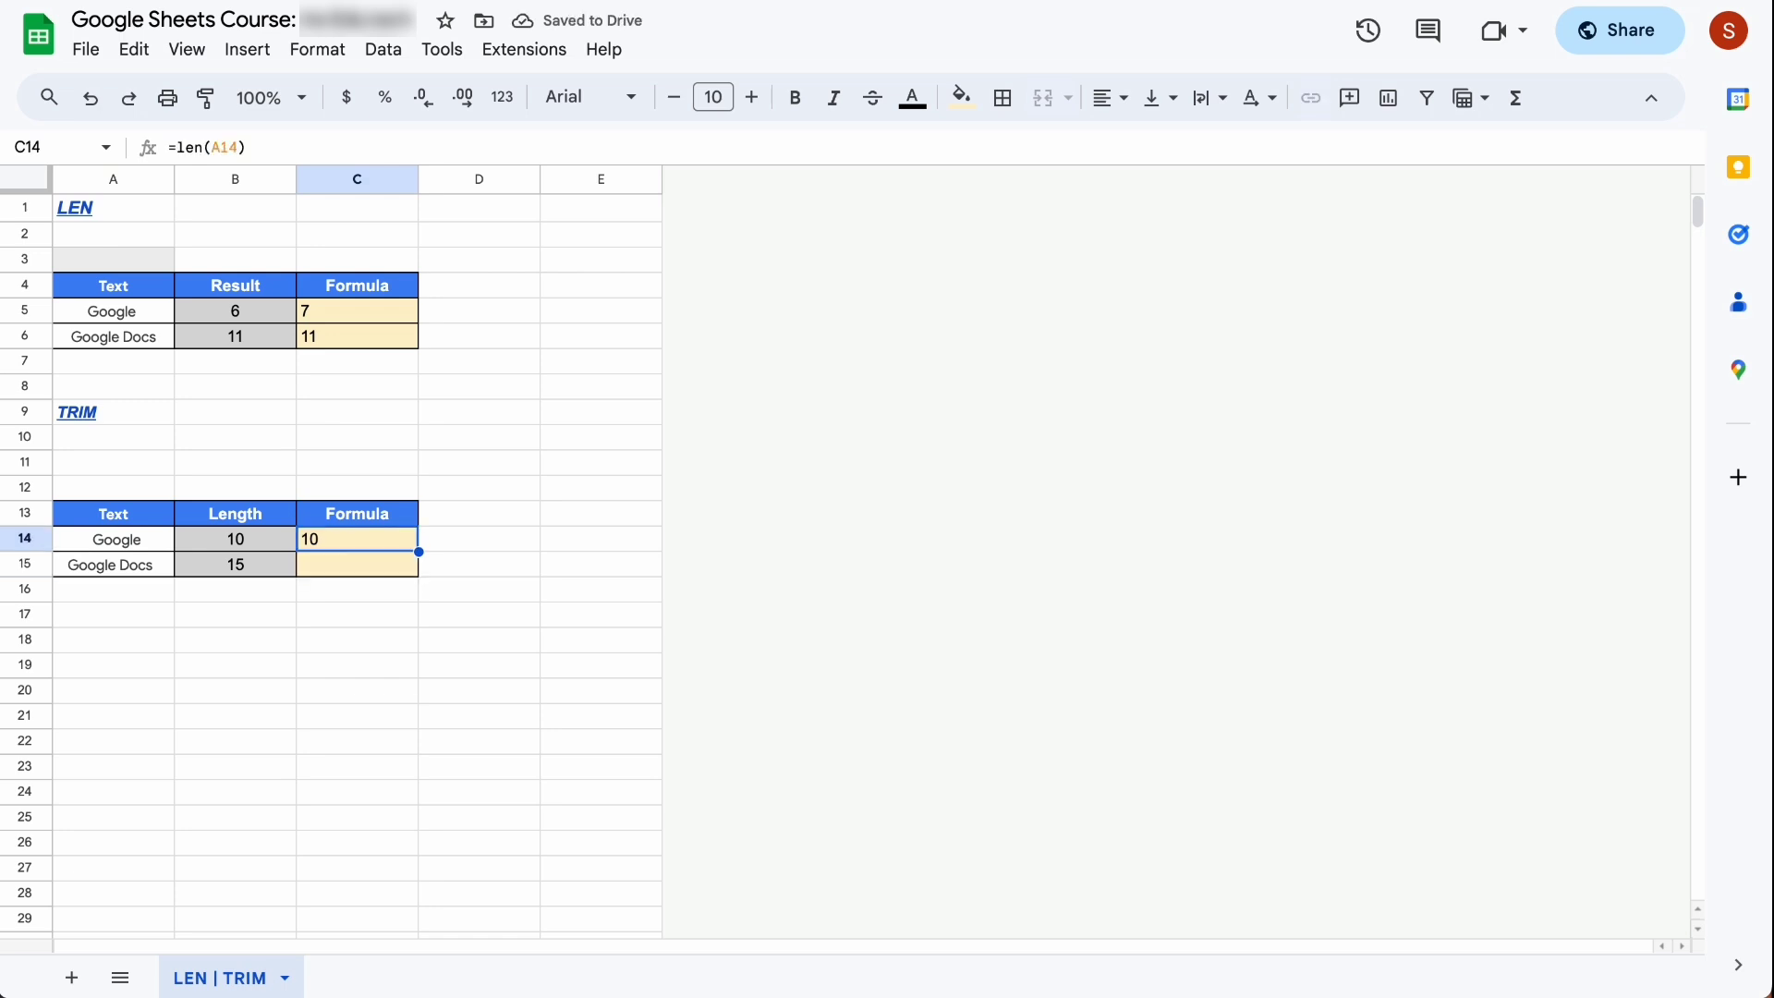
key("Left")
key("Left")
Step: Enter =A5=A14 in A11, which returns FALSE because the two Google texts differ
key("Up")
key("Up")
key("Up")
type("=")
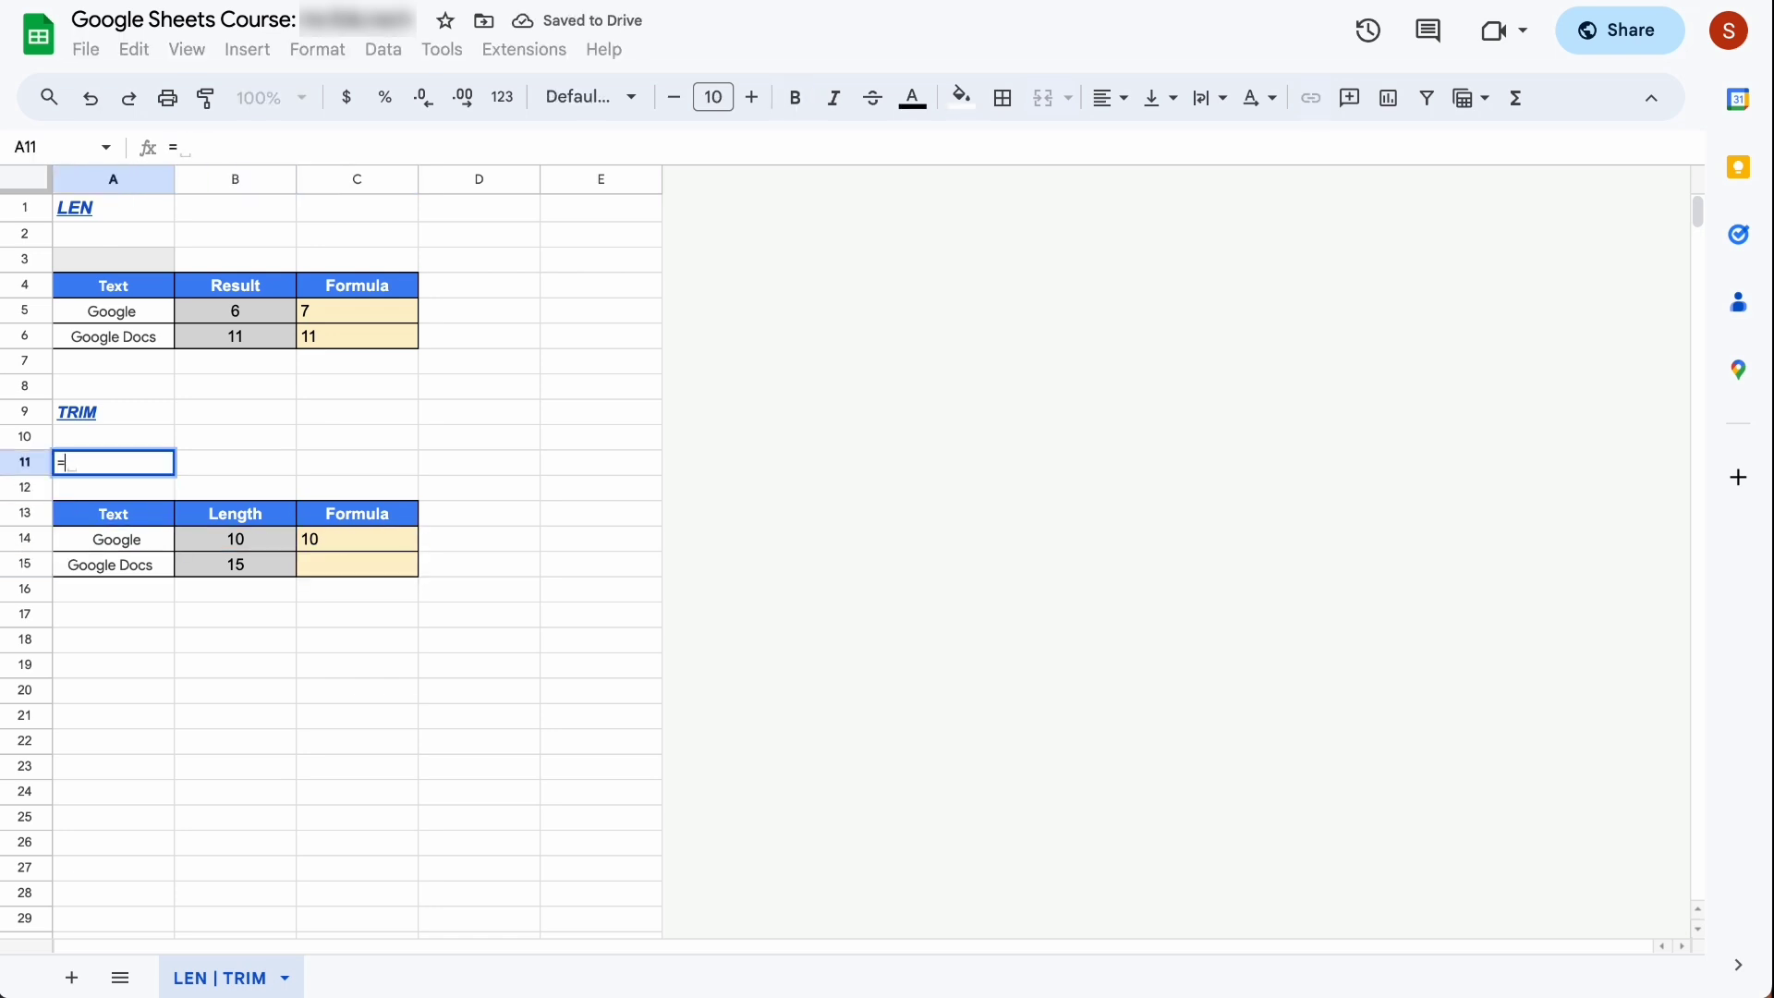
key("Up")
key("Up")
key("Up")
key("Up")
key("Up")
key("Up")
type("=")
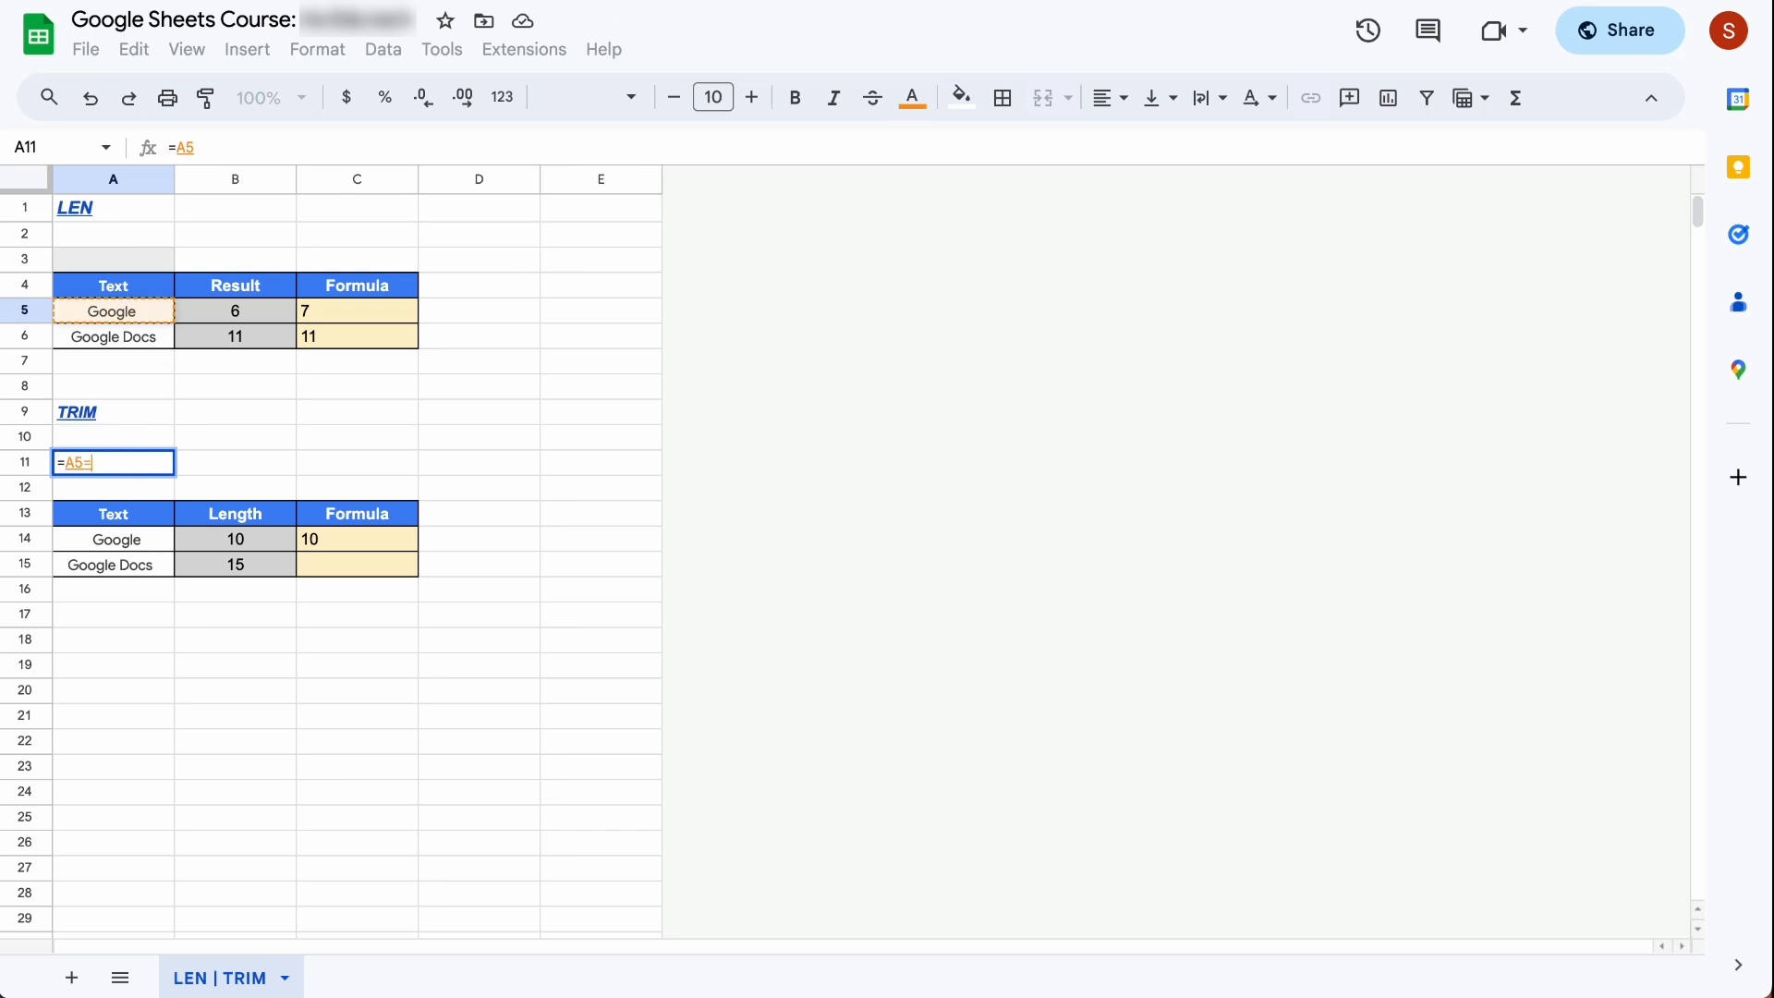
key("Down")
key("Down")
key("Down")
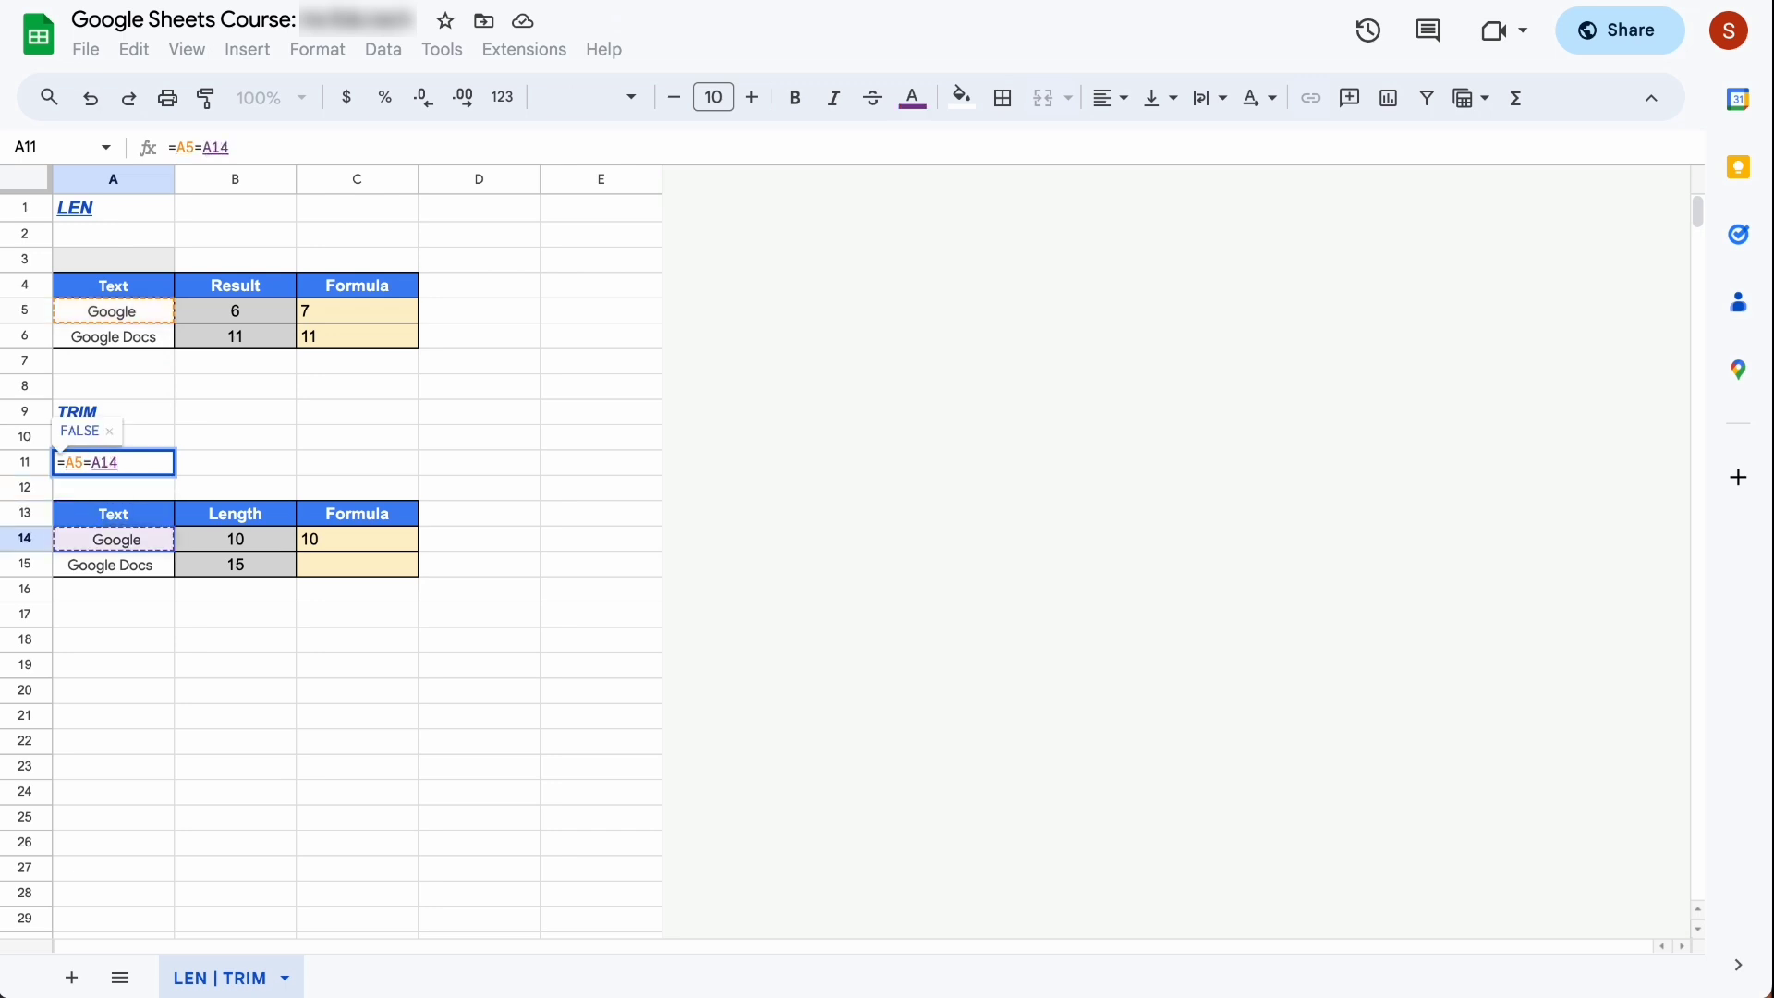
key("Return")
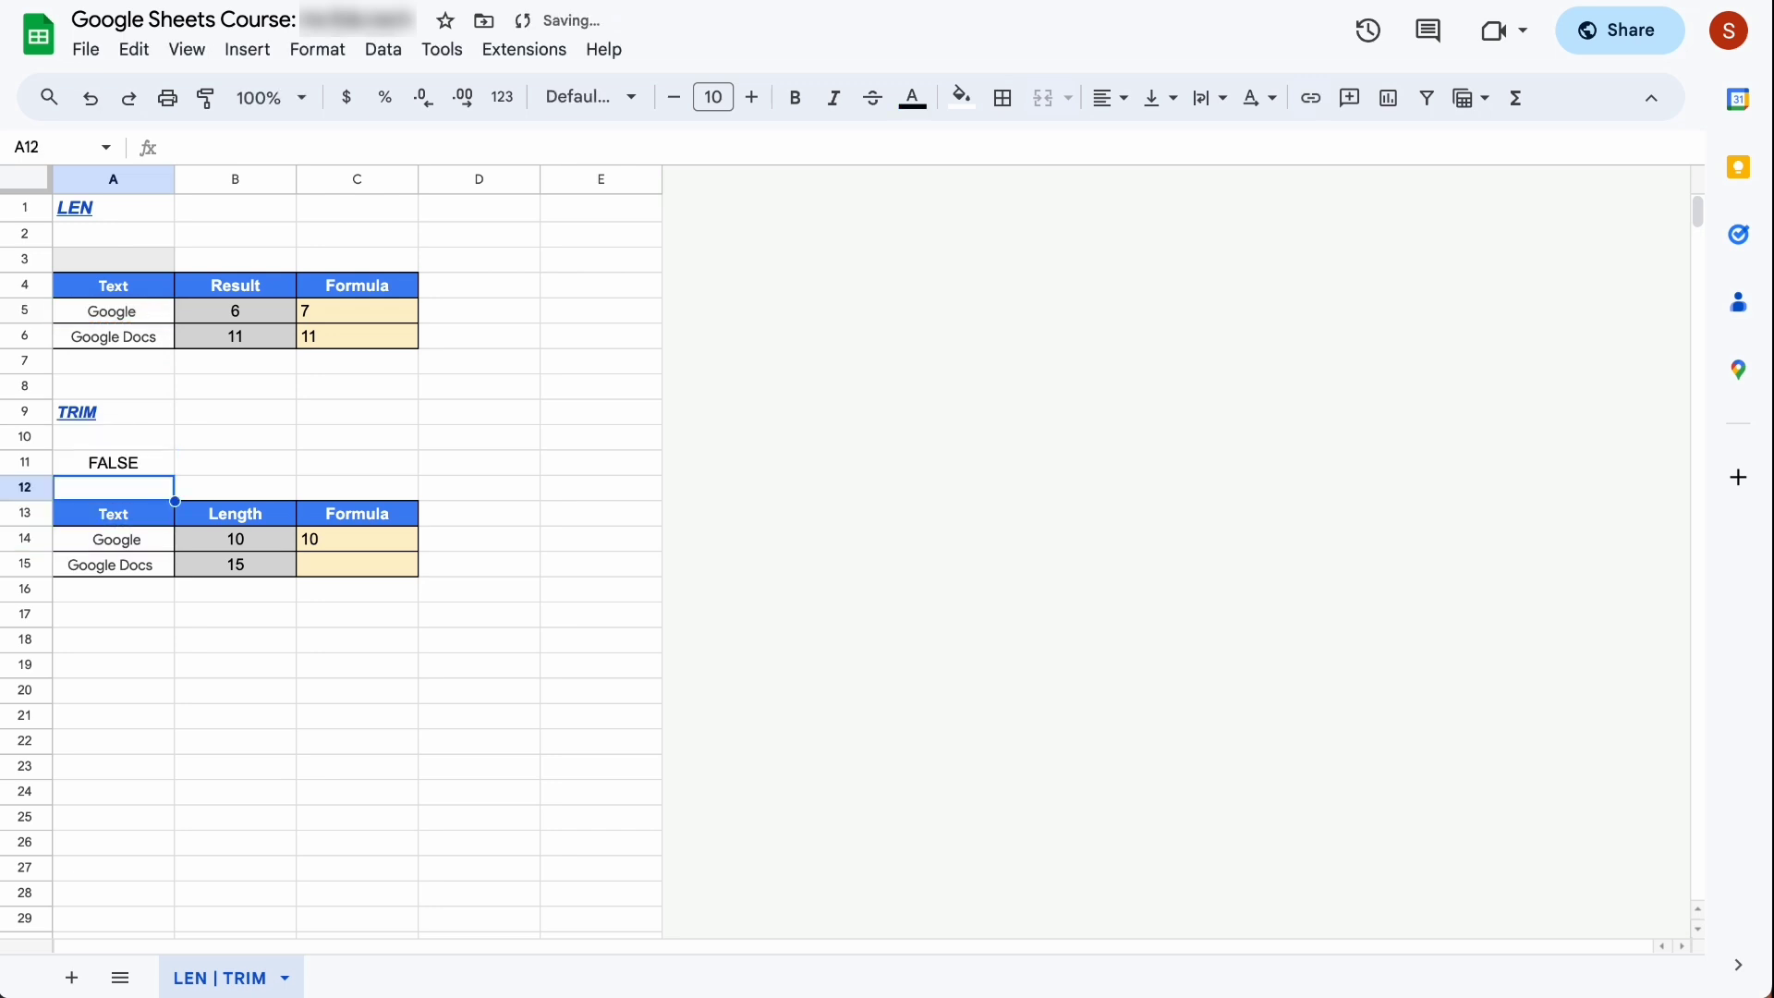
key("Up")
key("Down")
key("Up")
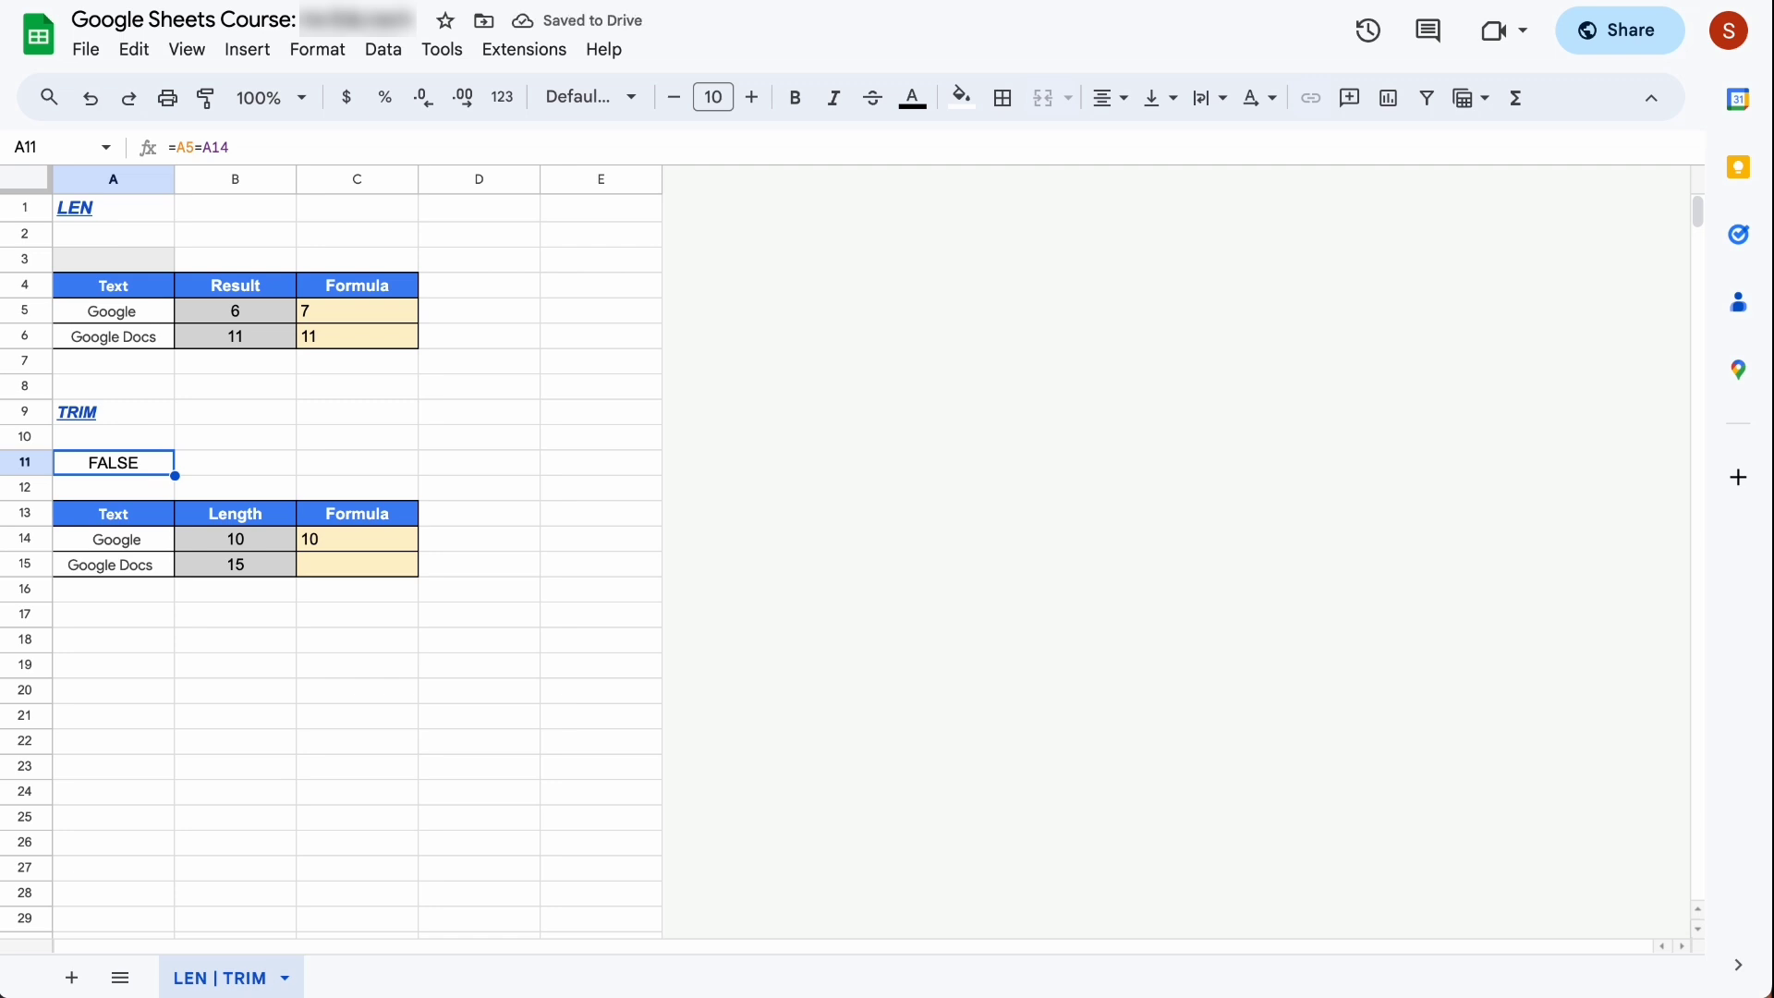
key("Down")
key("Down")
key("Down")
key("Down")
key("Up")
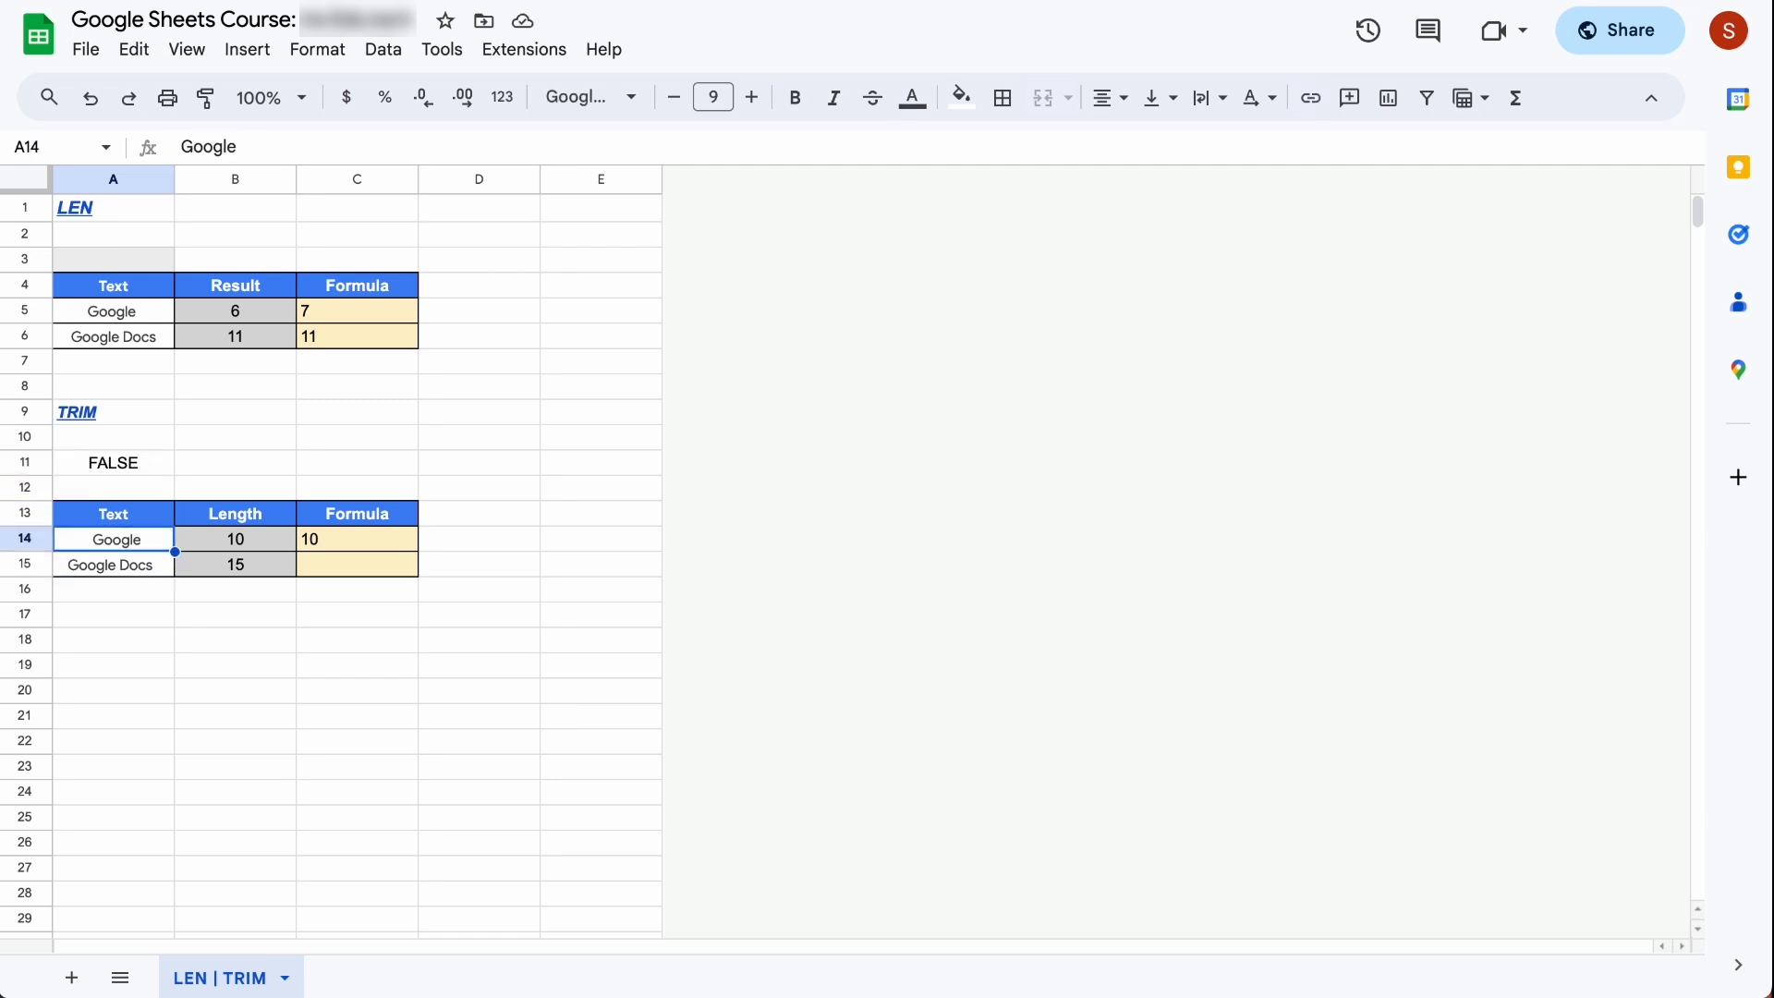
key("Right")
key("Right")
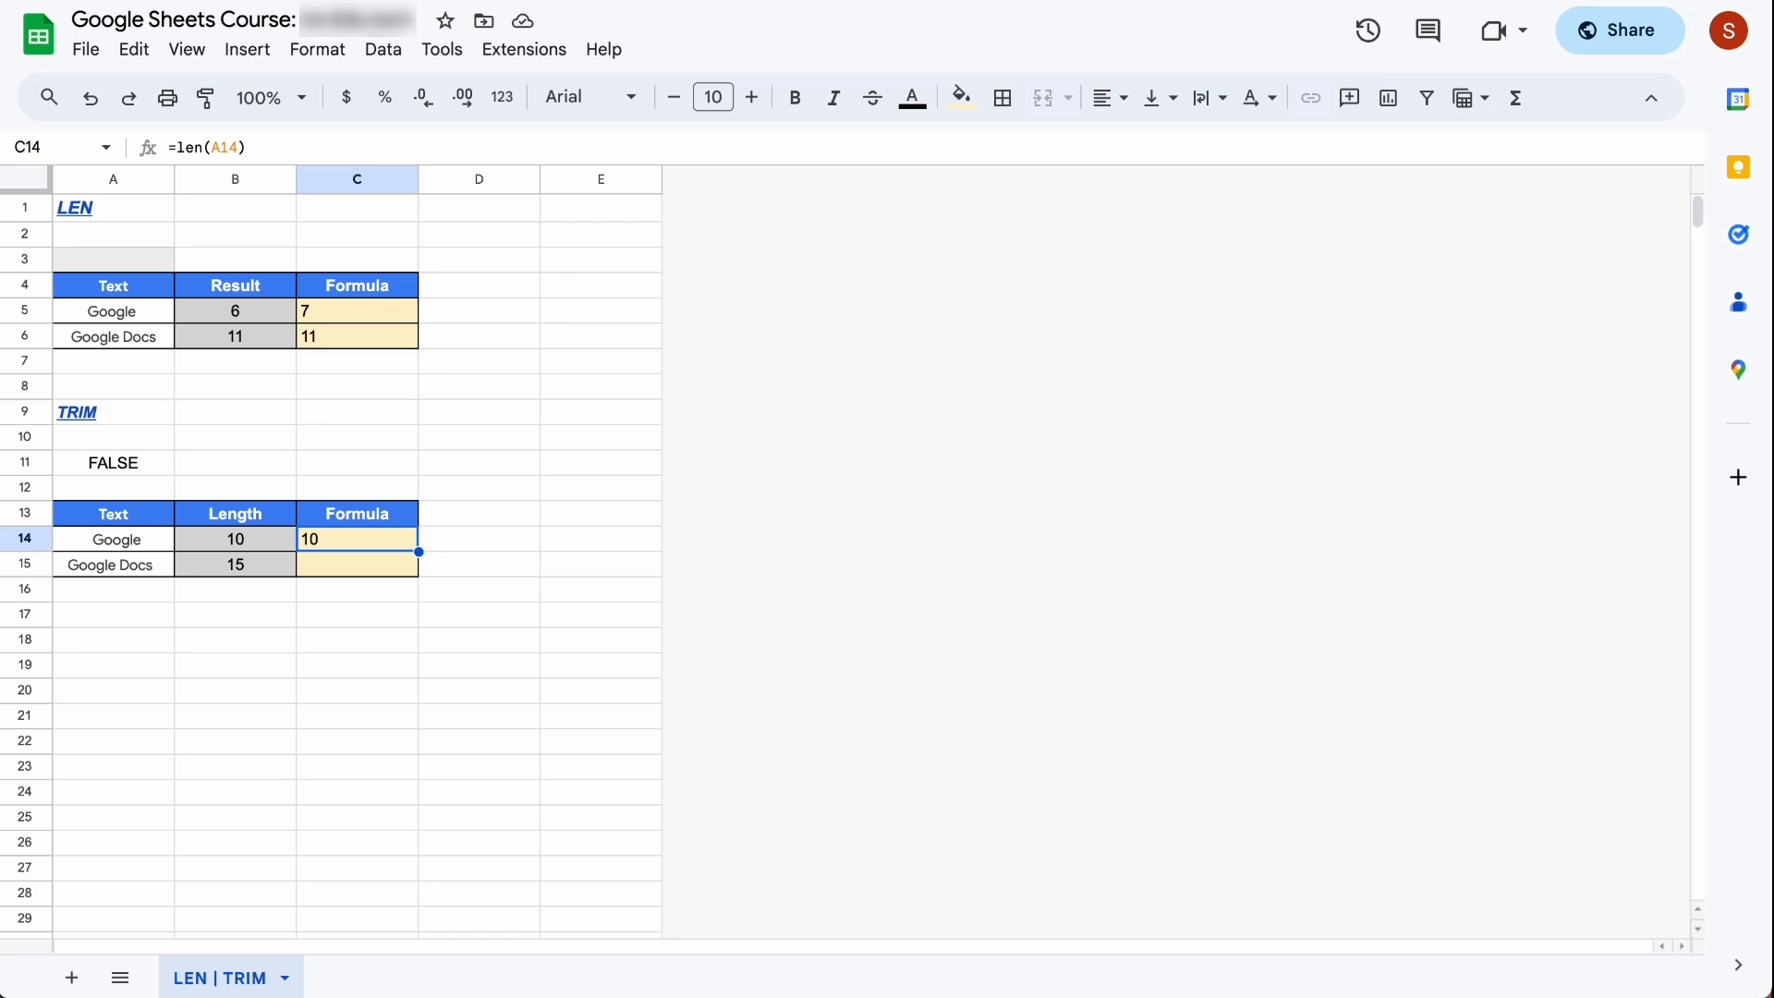
Step: Remove the trailing space from A5 so C5's length drops from 7 to 6
key("Up")
key("Up")
key("Up")
key("Up")
key("Up")
key("Up")
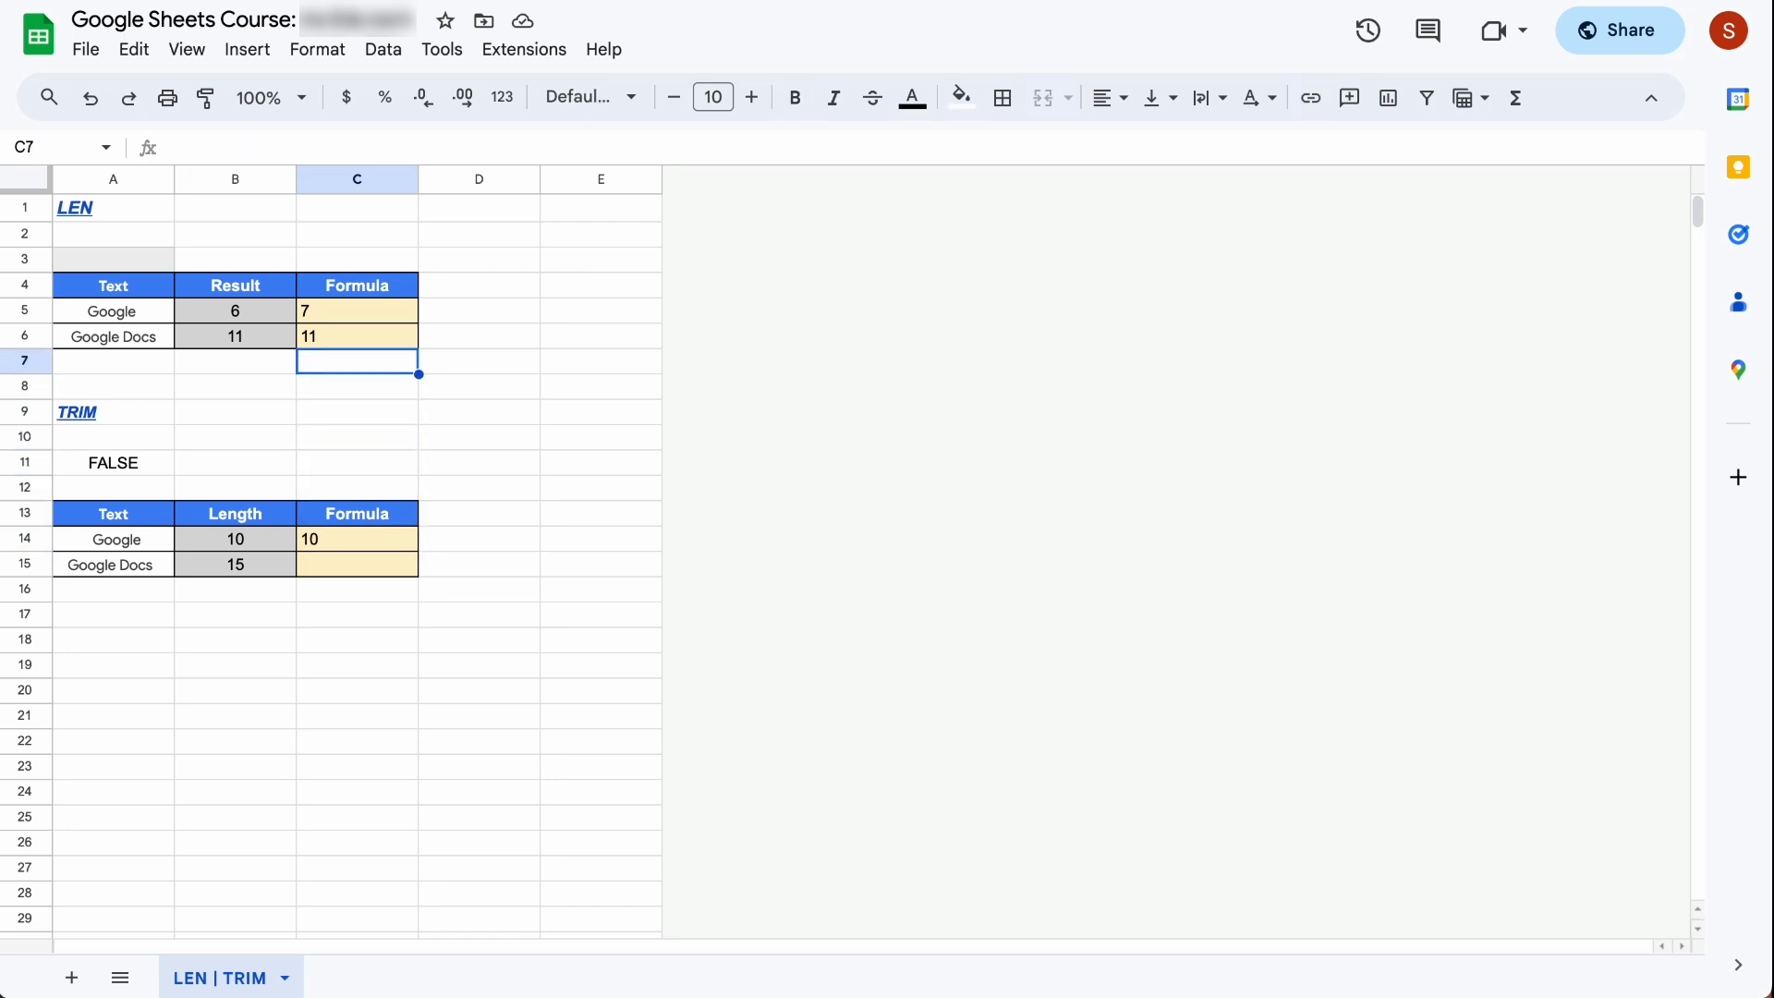
key("Up")
key("Up")
key("Left")
key("Left")
key("Return")
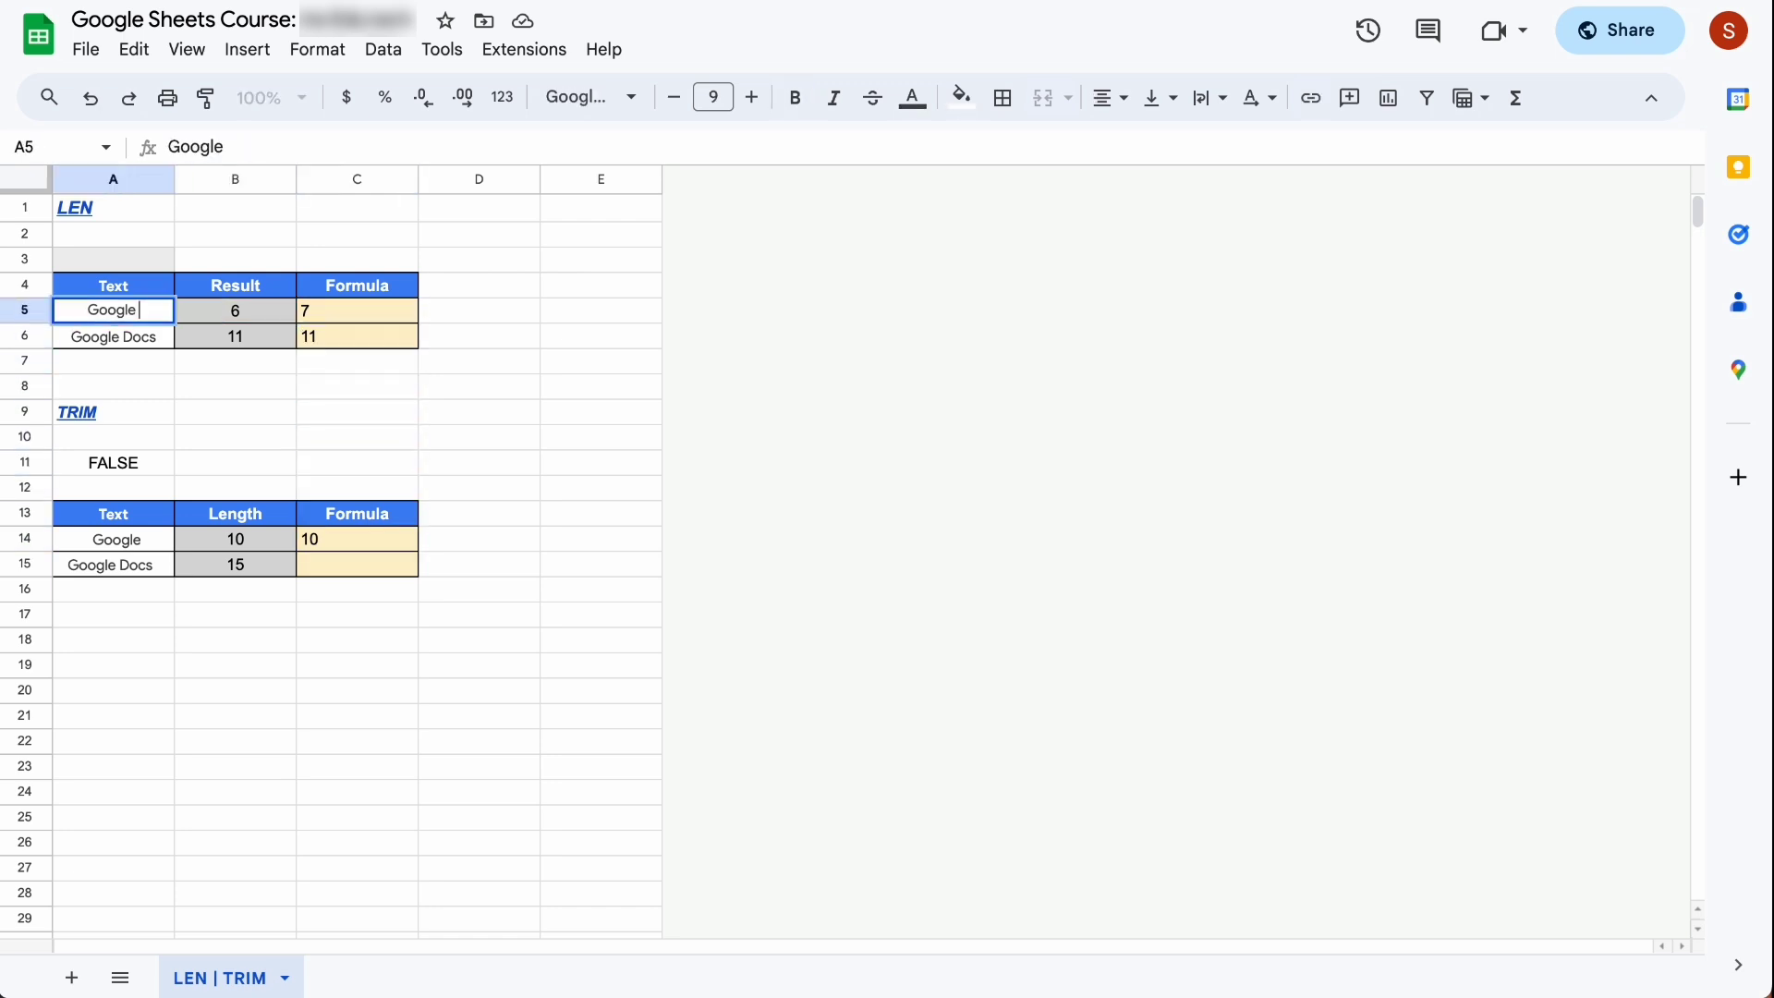
key("Return")
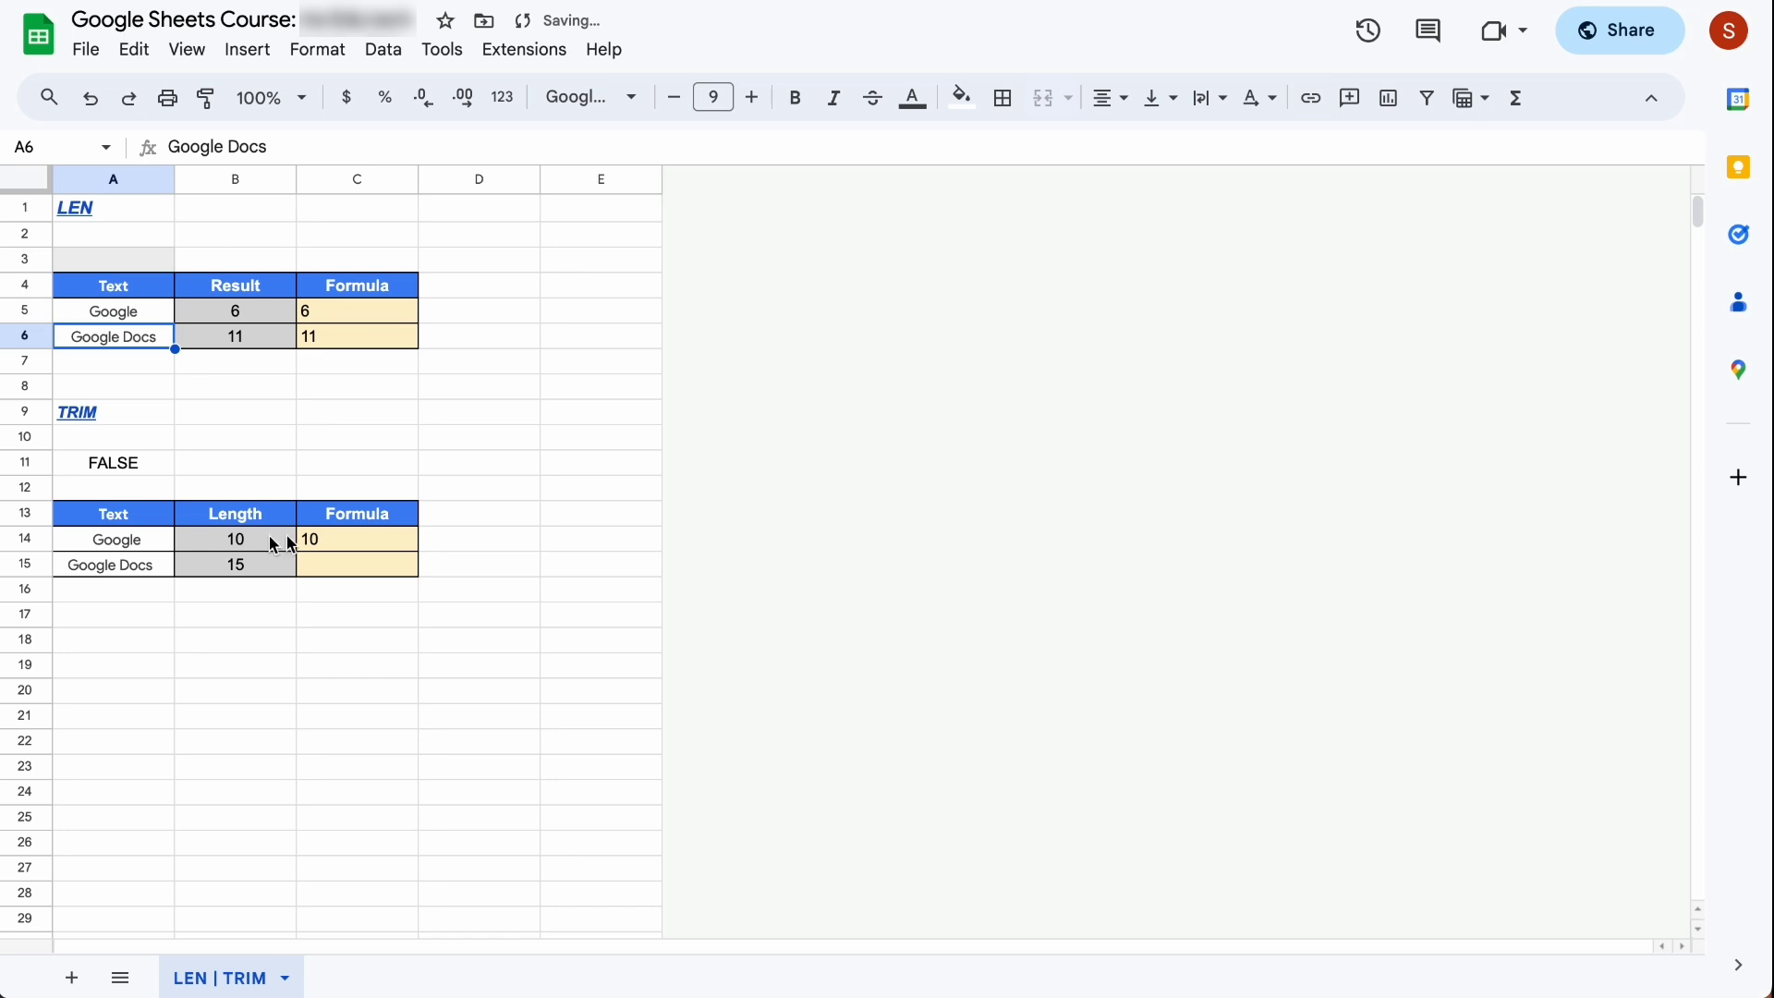
Step: Inspect C14, helper cell D14 and the A14 text, leaving A14:A15 selected
left_click(373, 545)
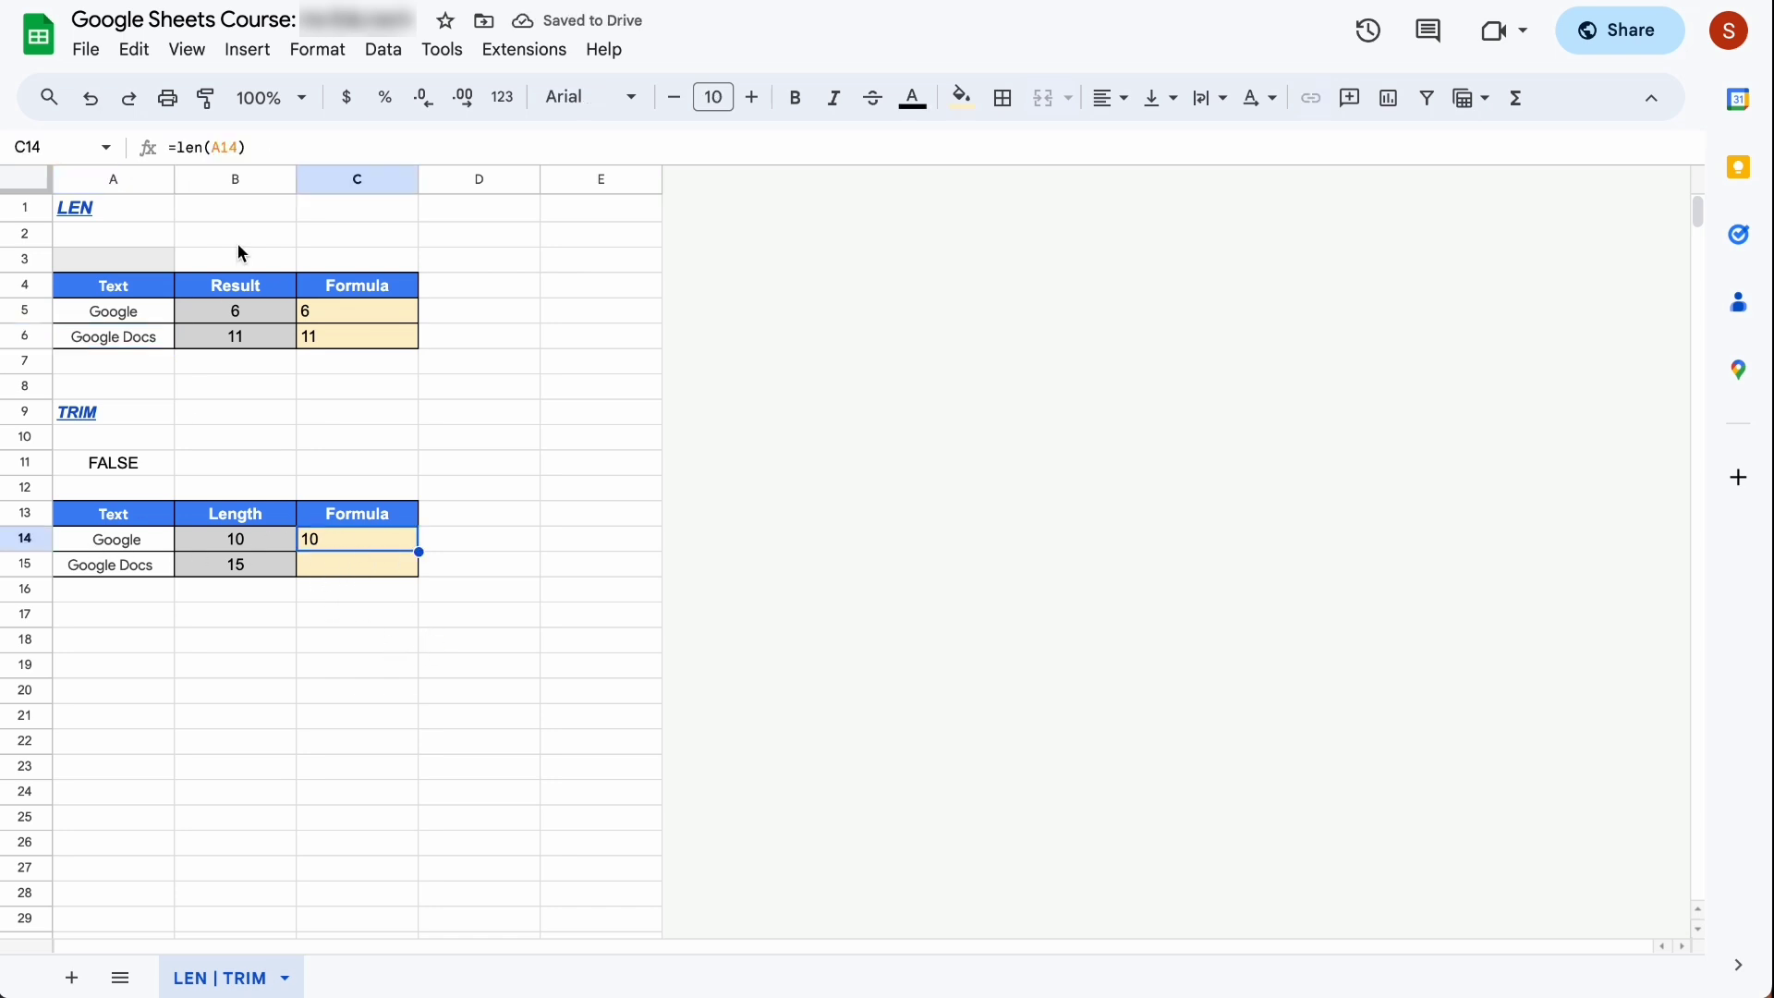
left_click(443, 541)
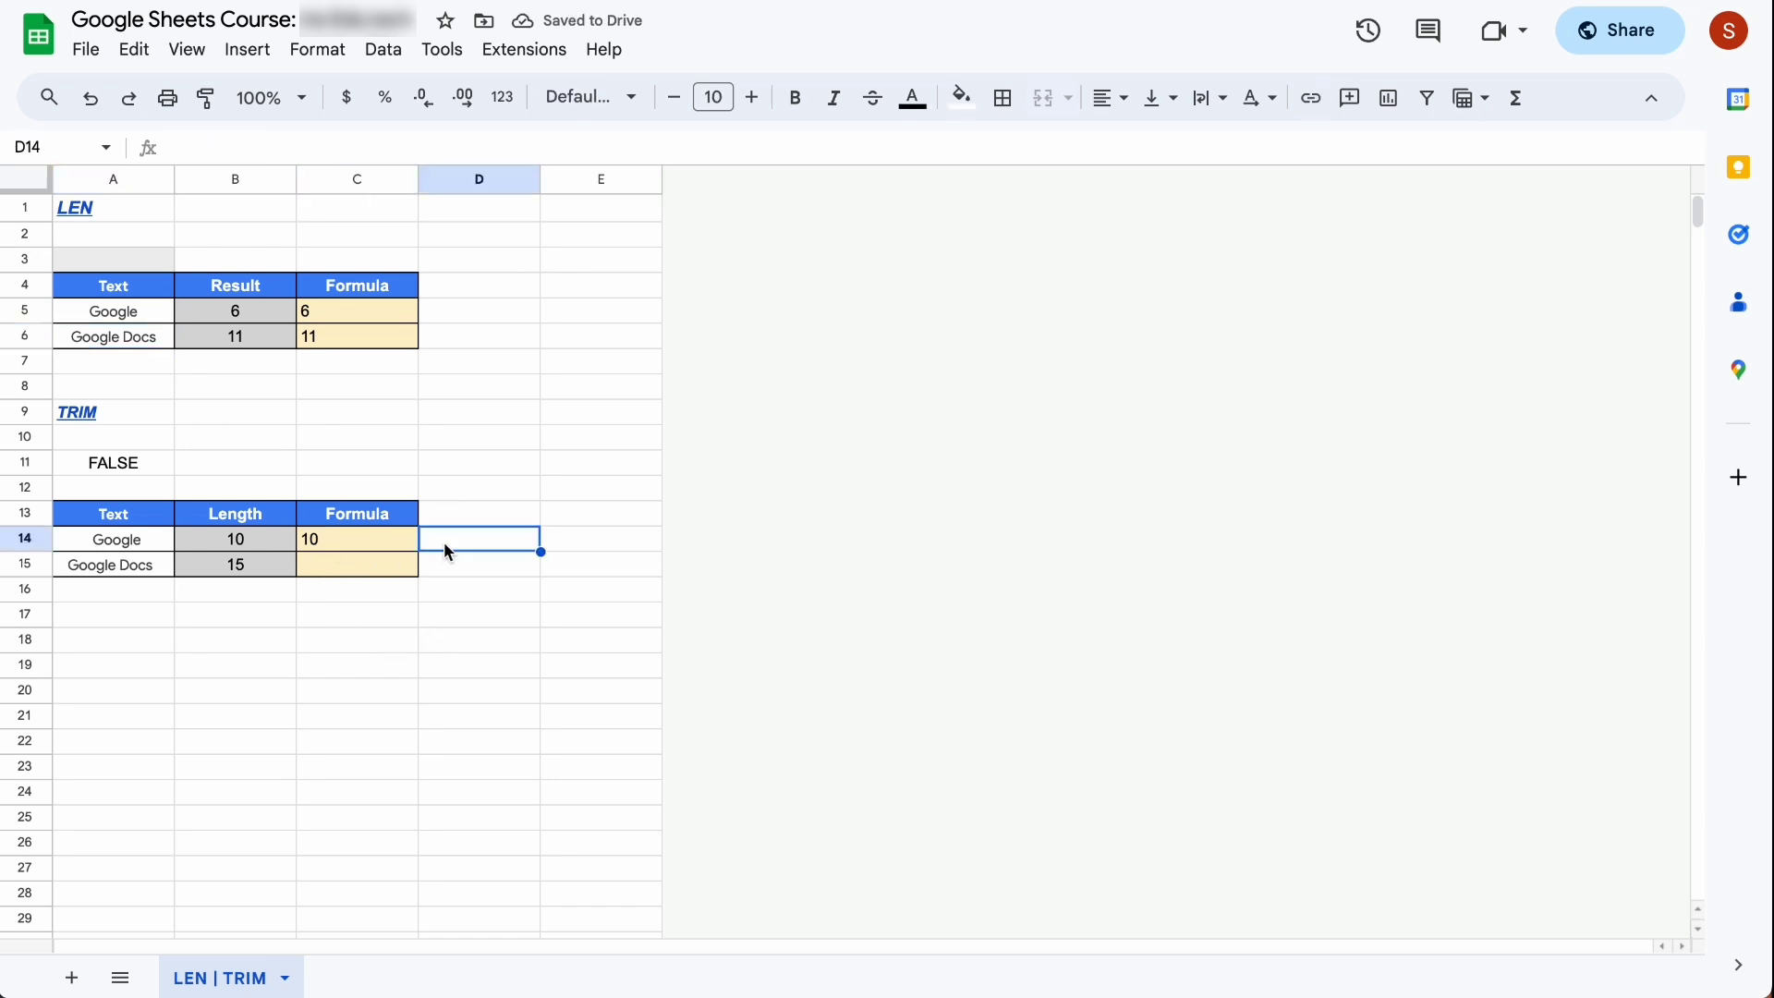
double_click(154, 310)
key("Escape")
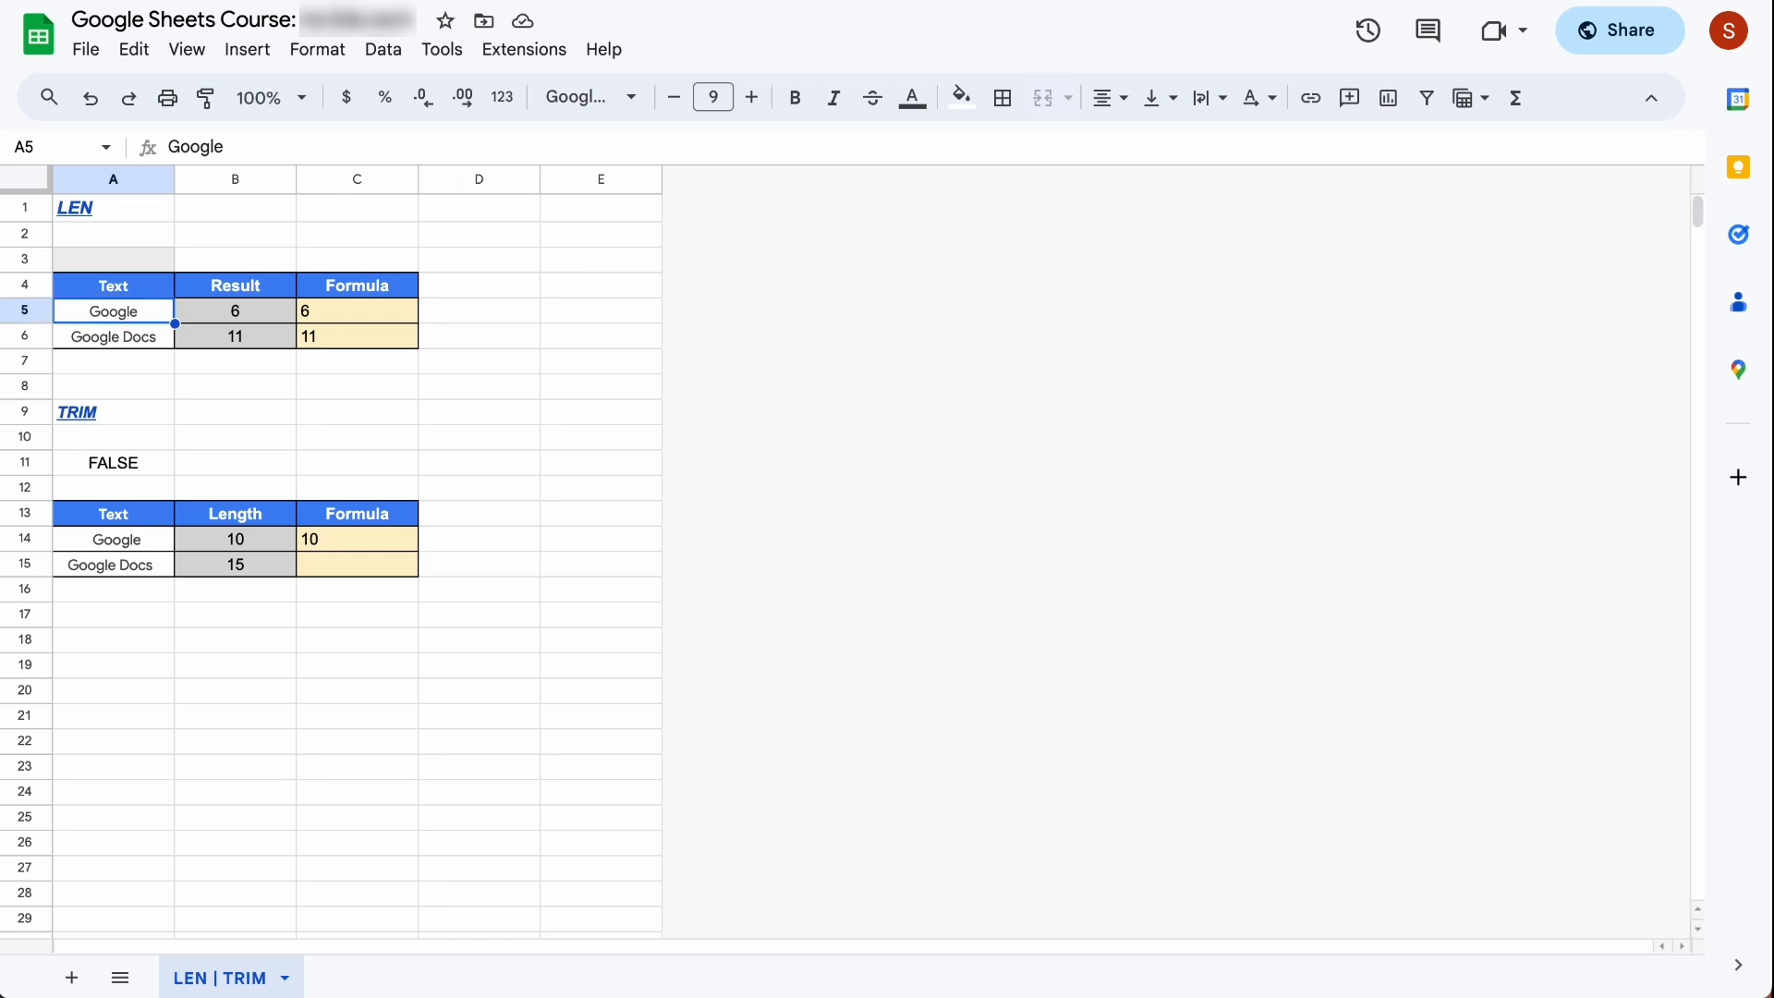
double_click(148, 541)
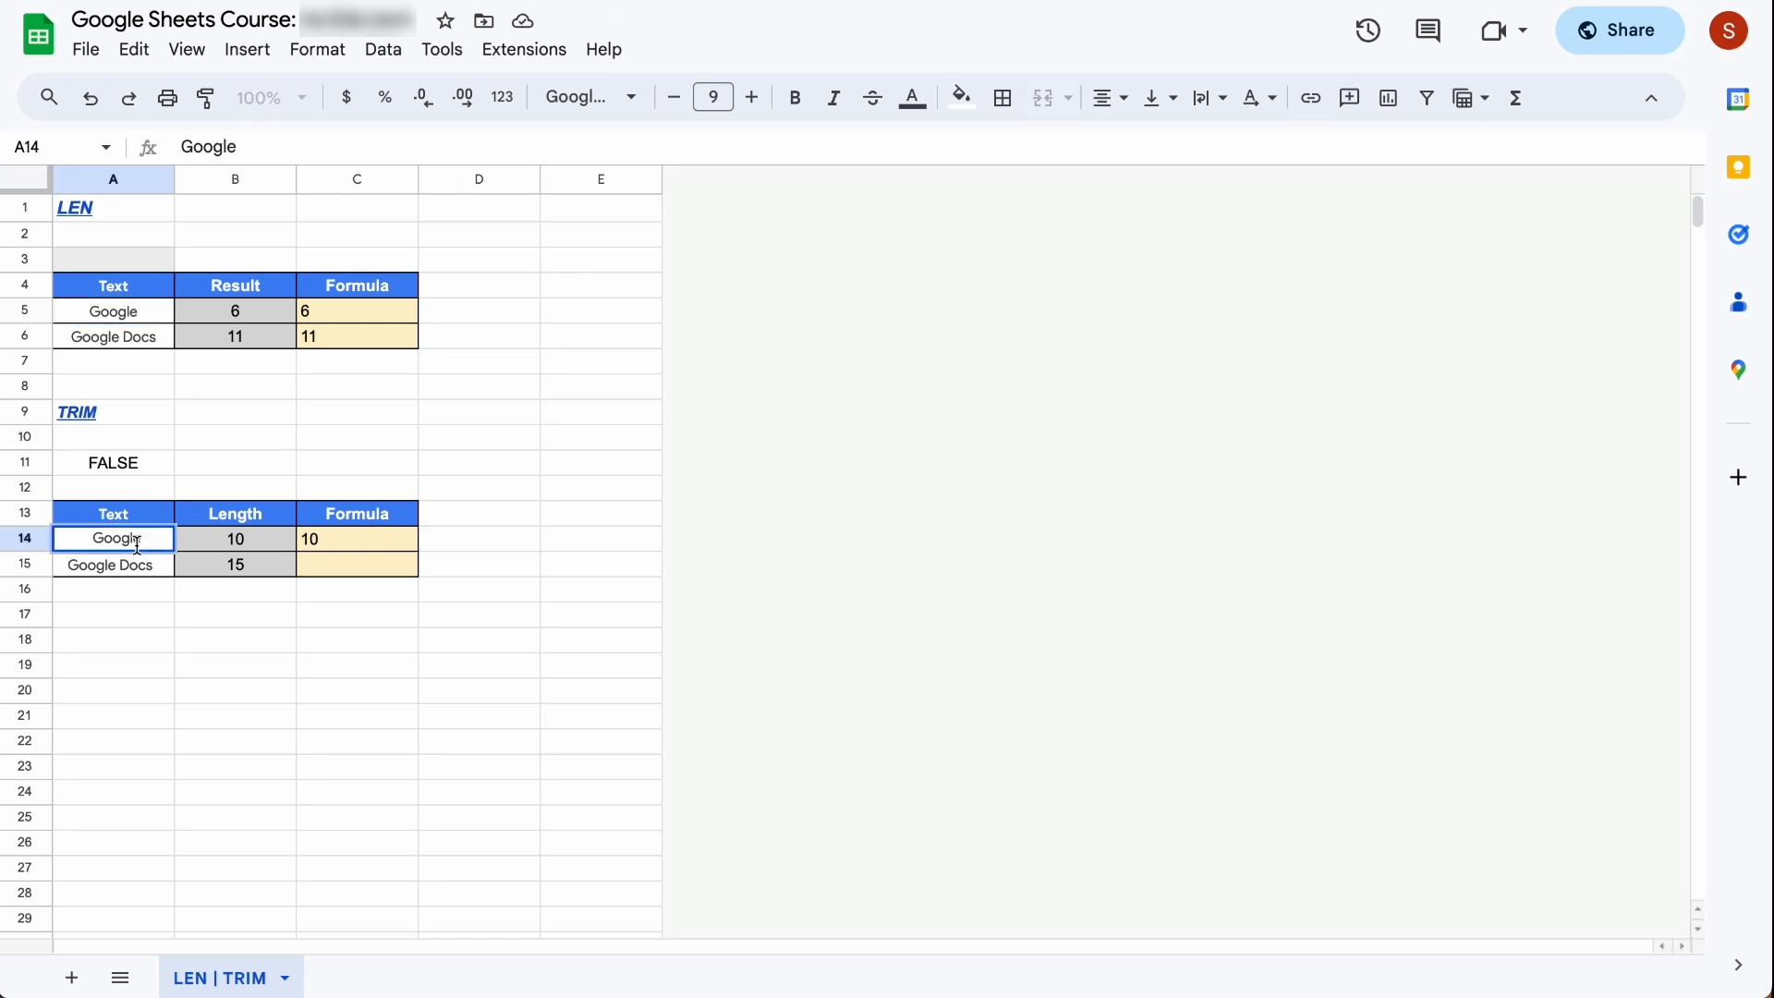
key("Home")
key("Return")
key("Up")
key("Right")
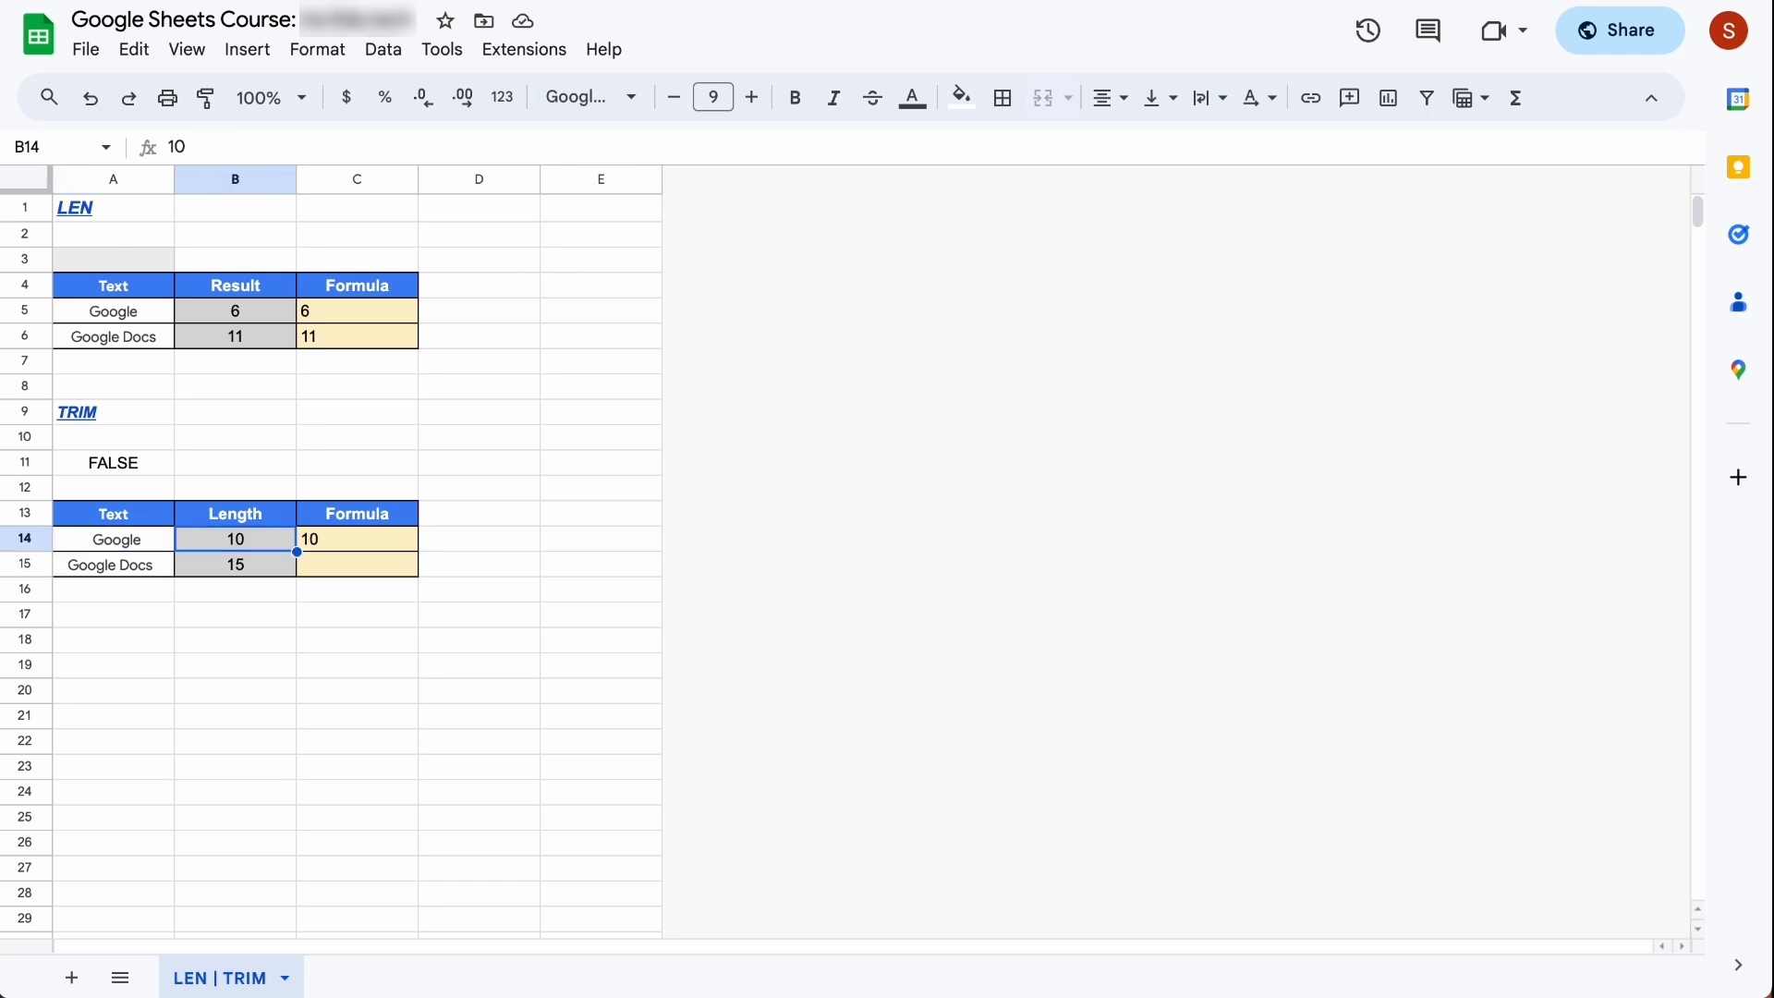
key("Right")
key("Right")
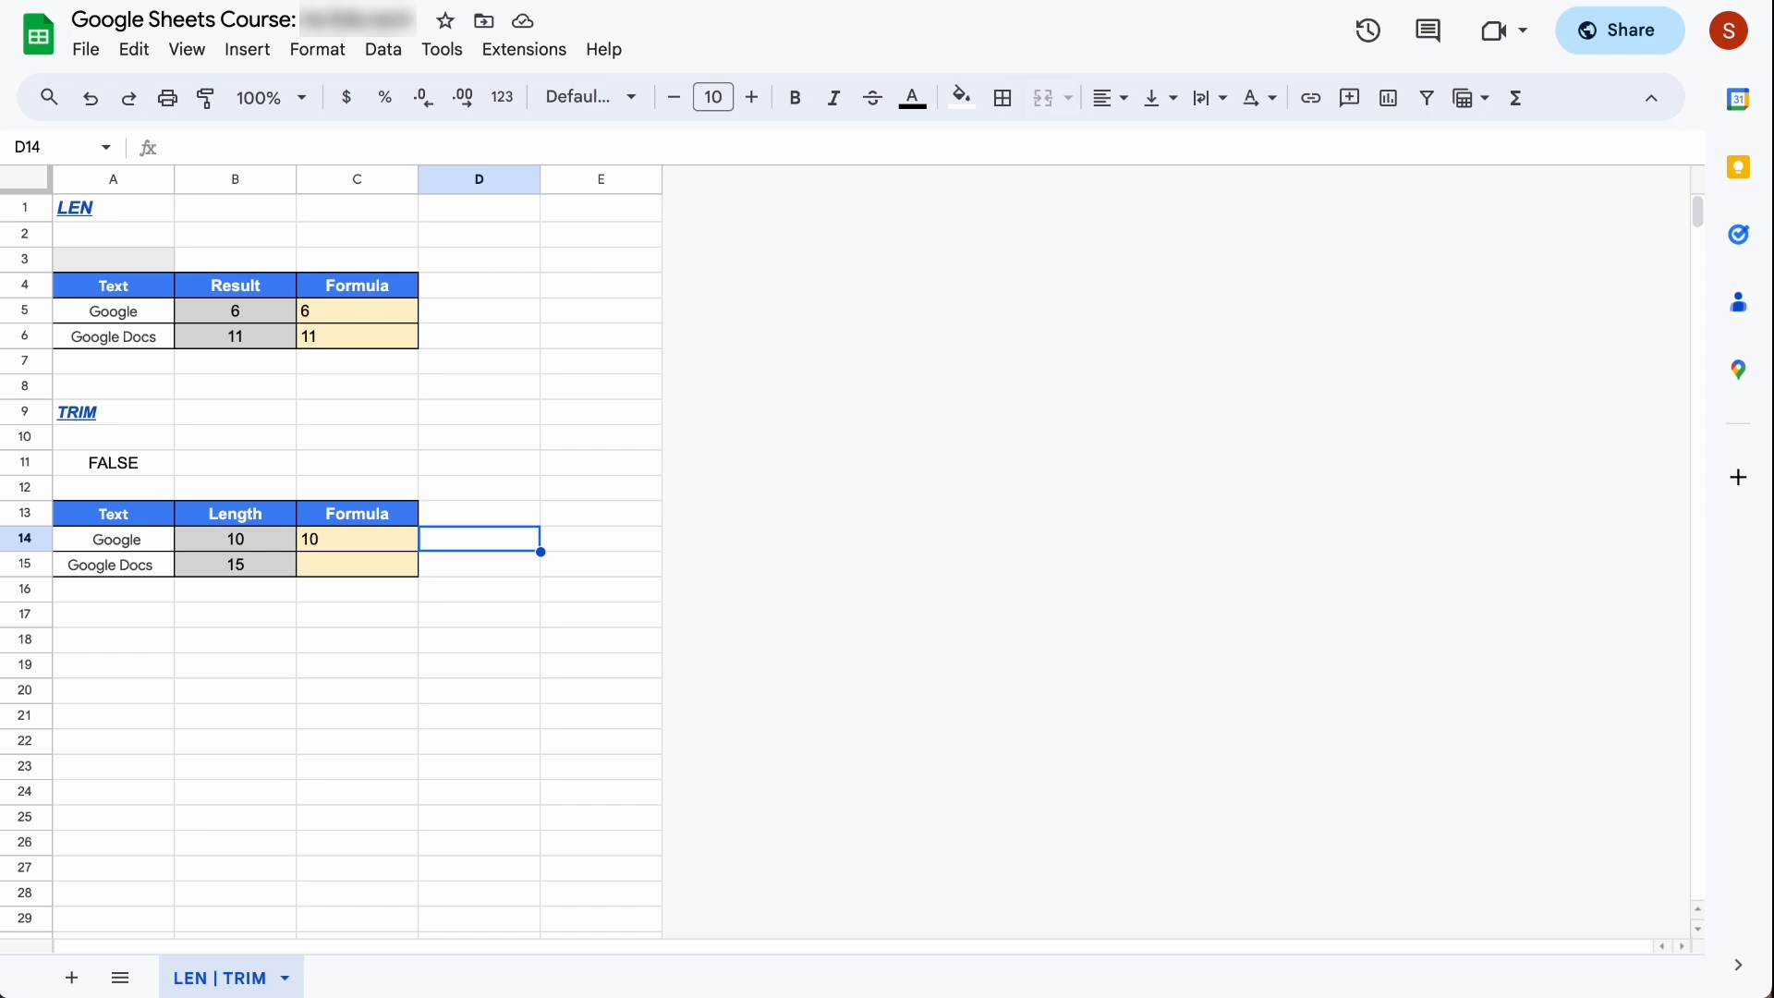
left_click(154, 542)
key("shift+Down")
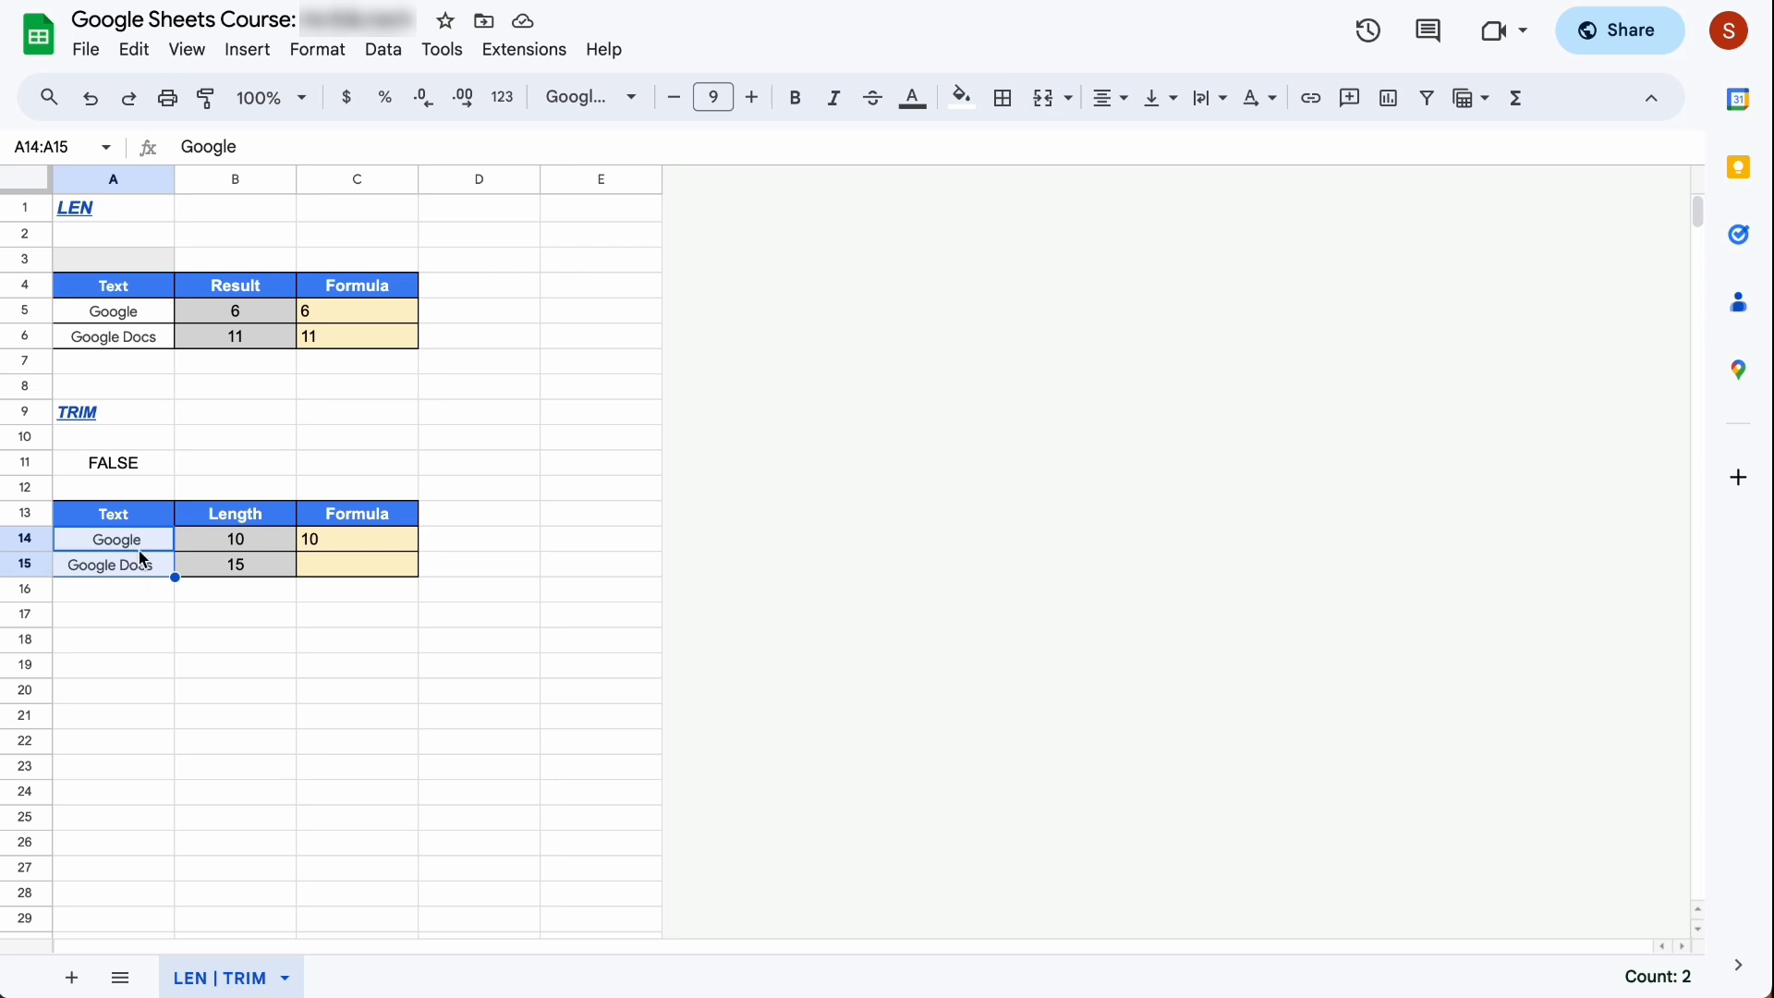
Step: Apply Data cleanup > Trim whitespace to A14:A15, so C14 shows 6 and A11 reads TRUE
left_click(384, 50)
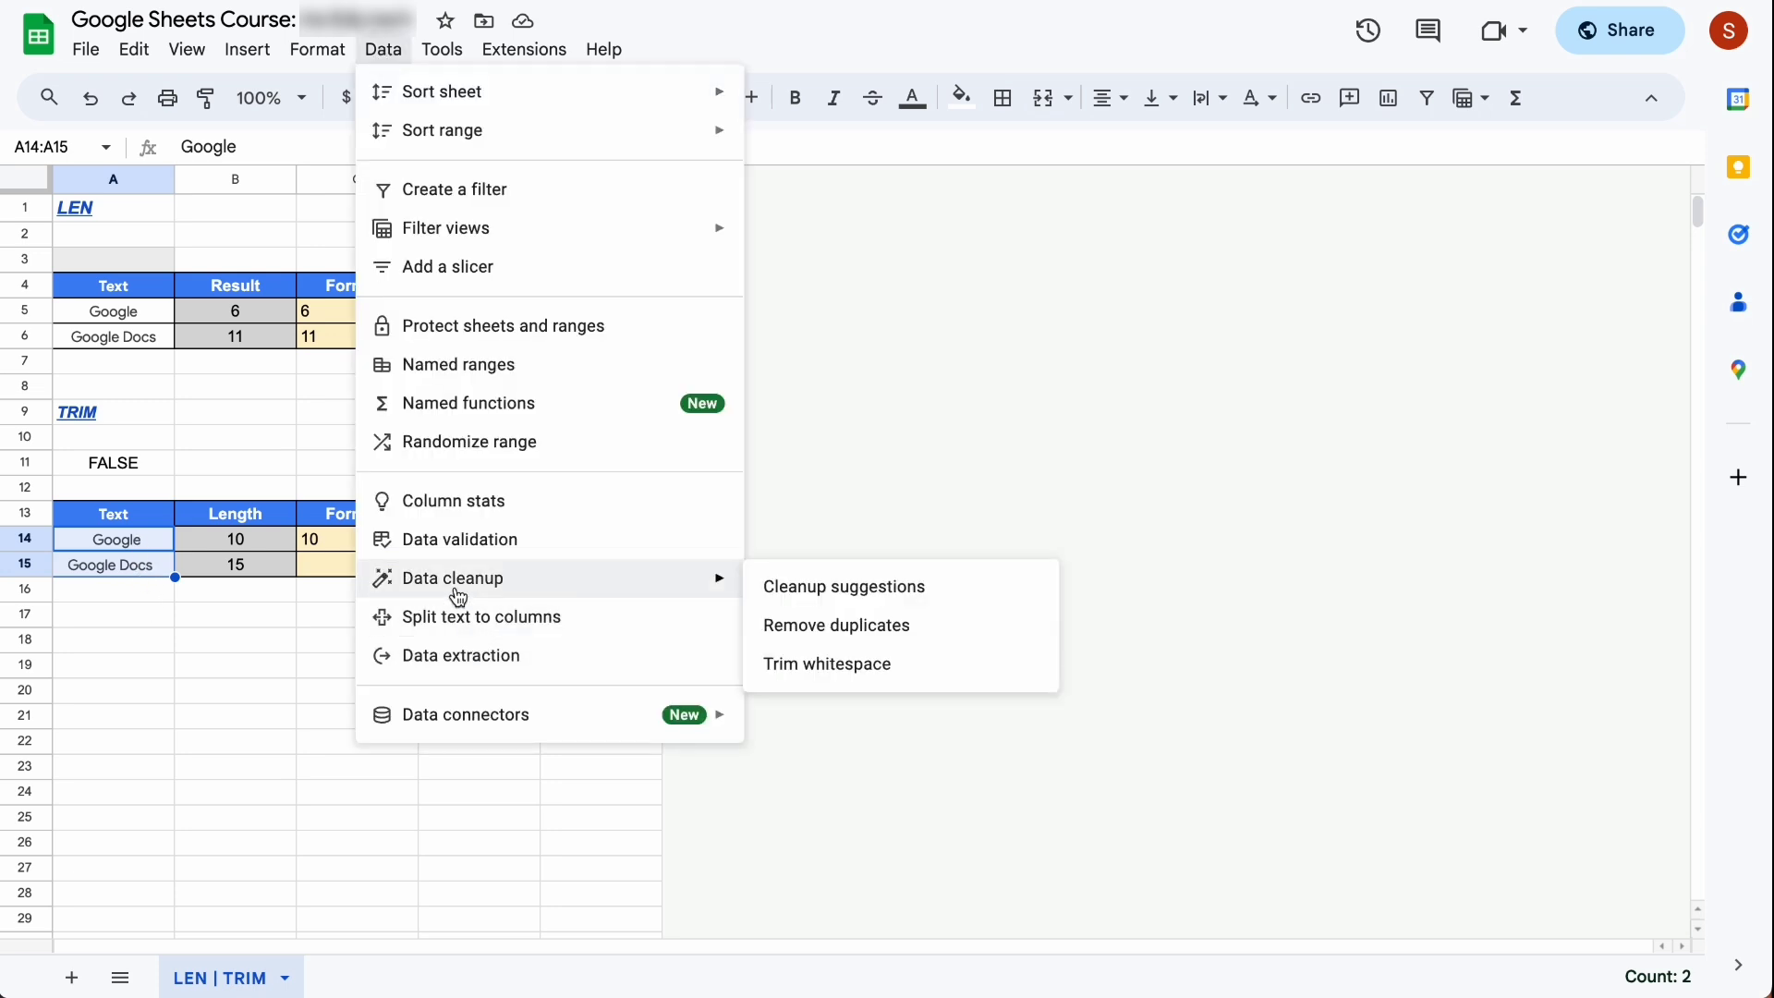
mouse_move(454, 578)
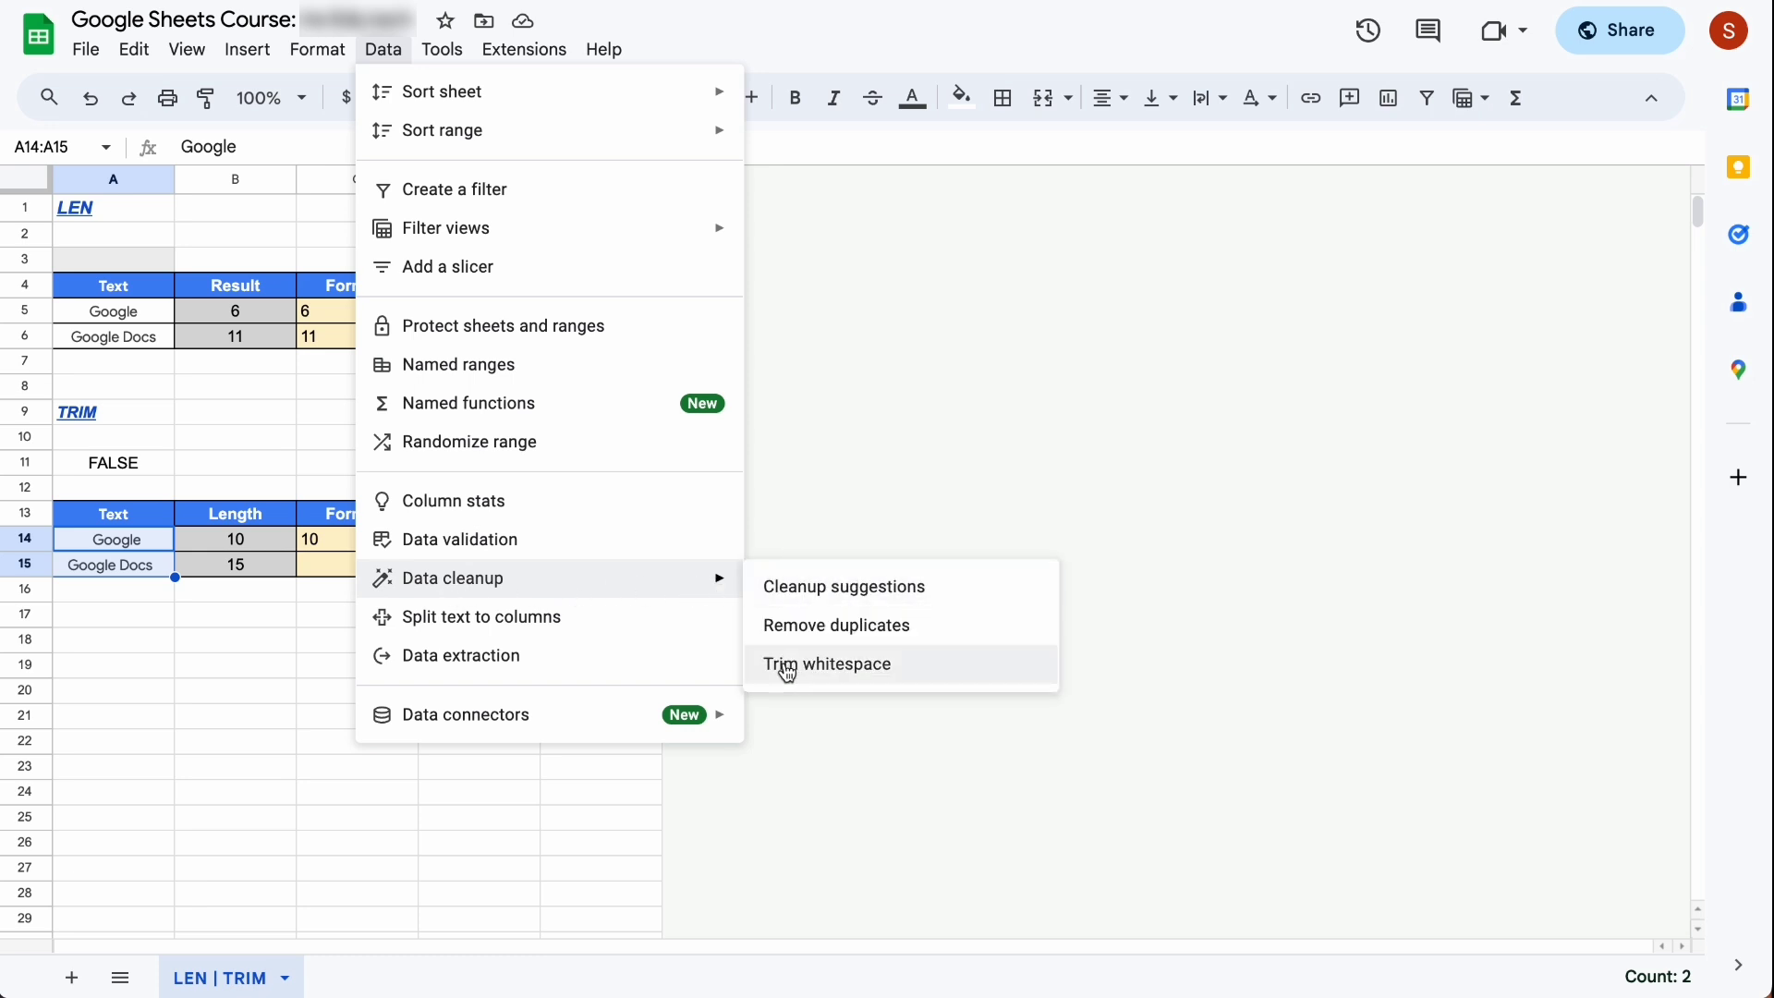
left_click(828, 677)
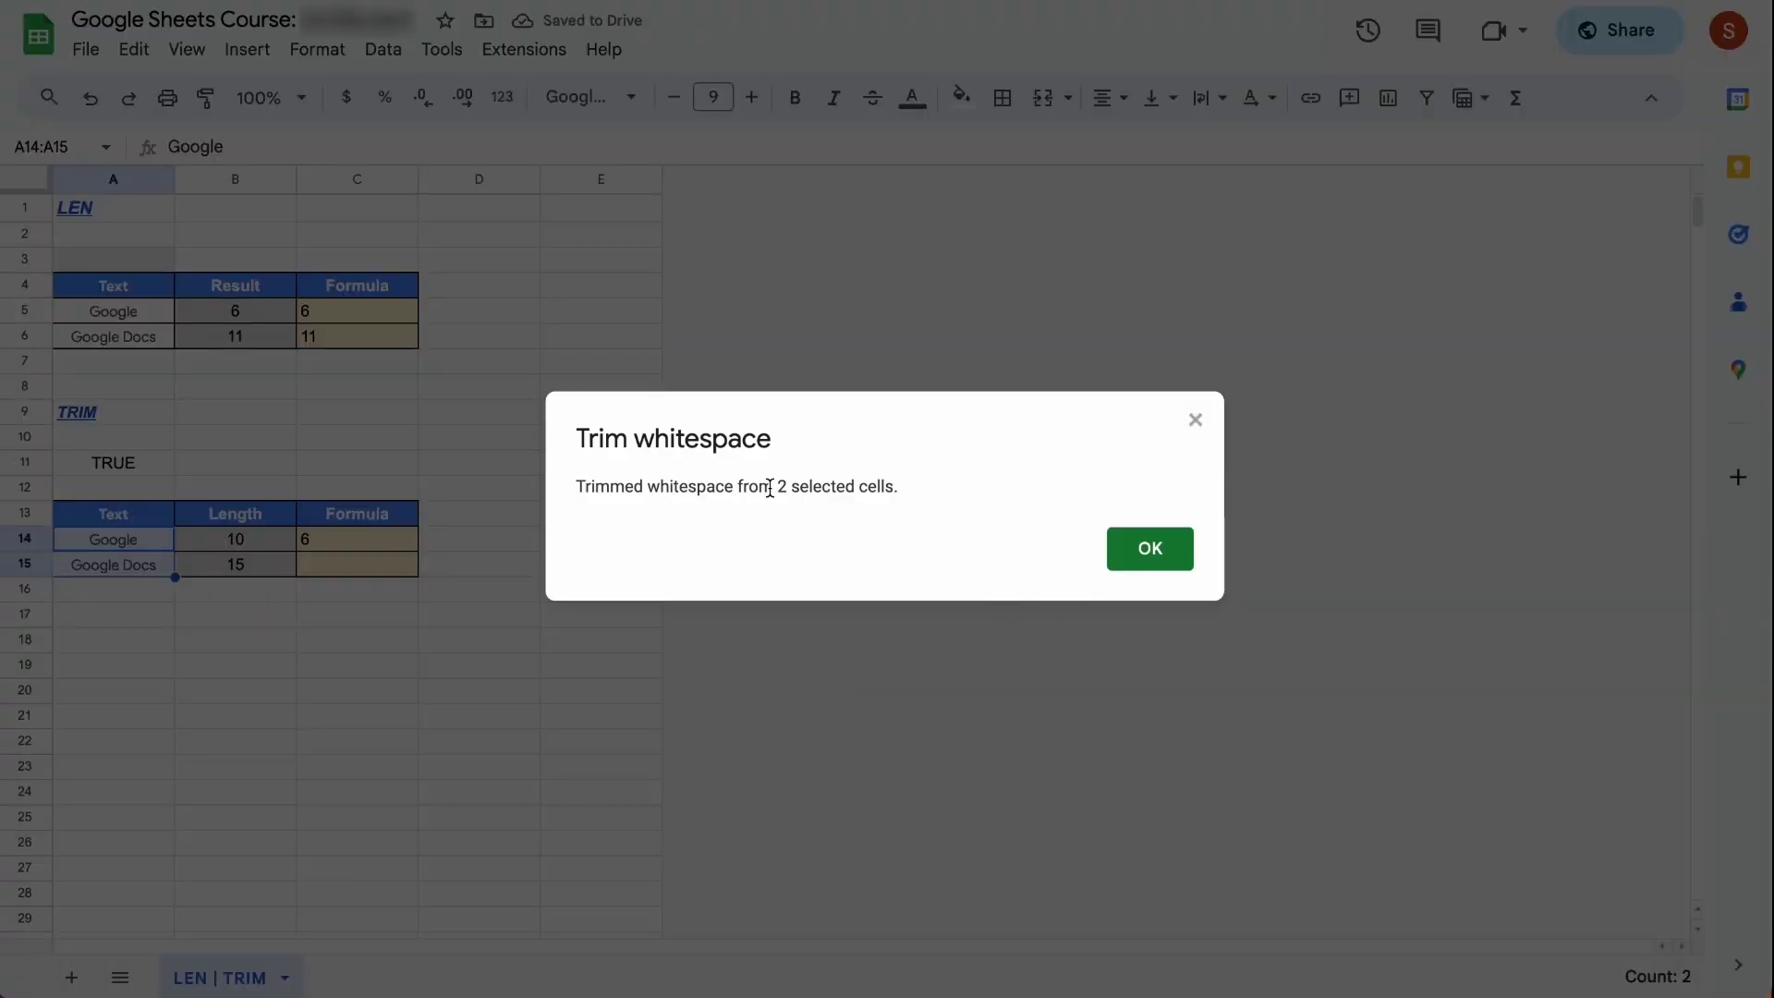
left_click(1169, 559)
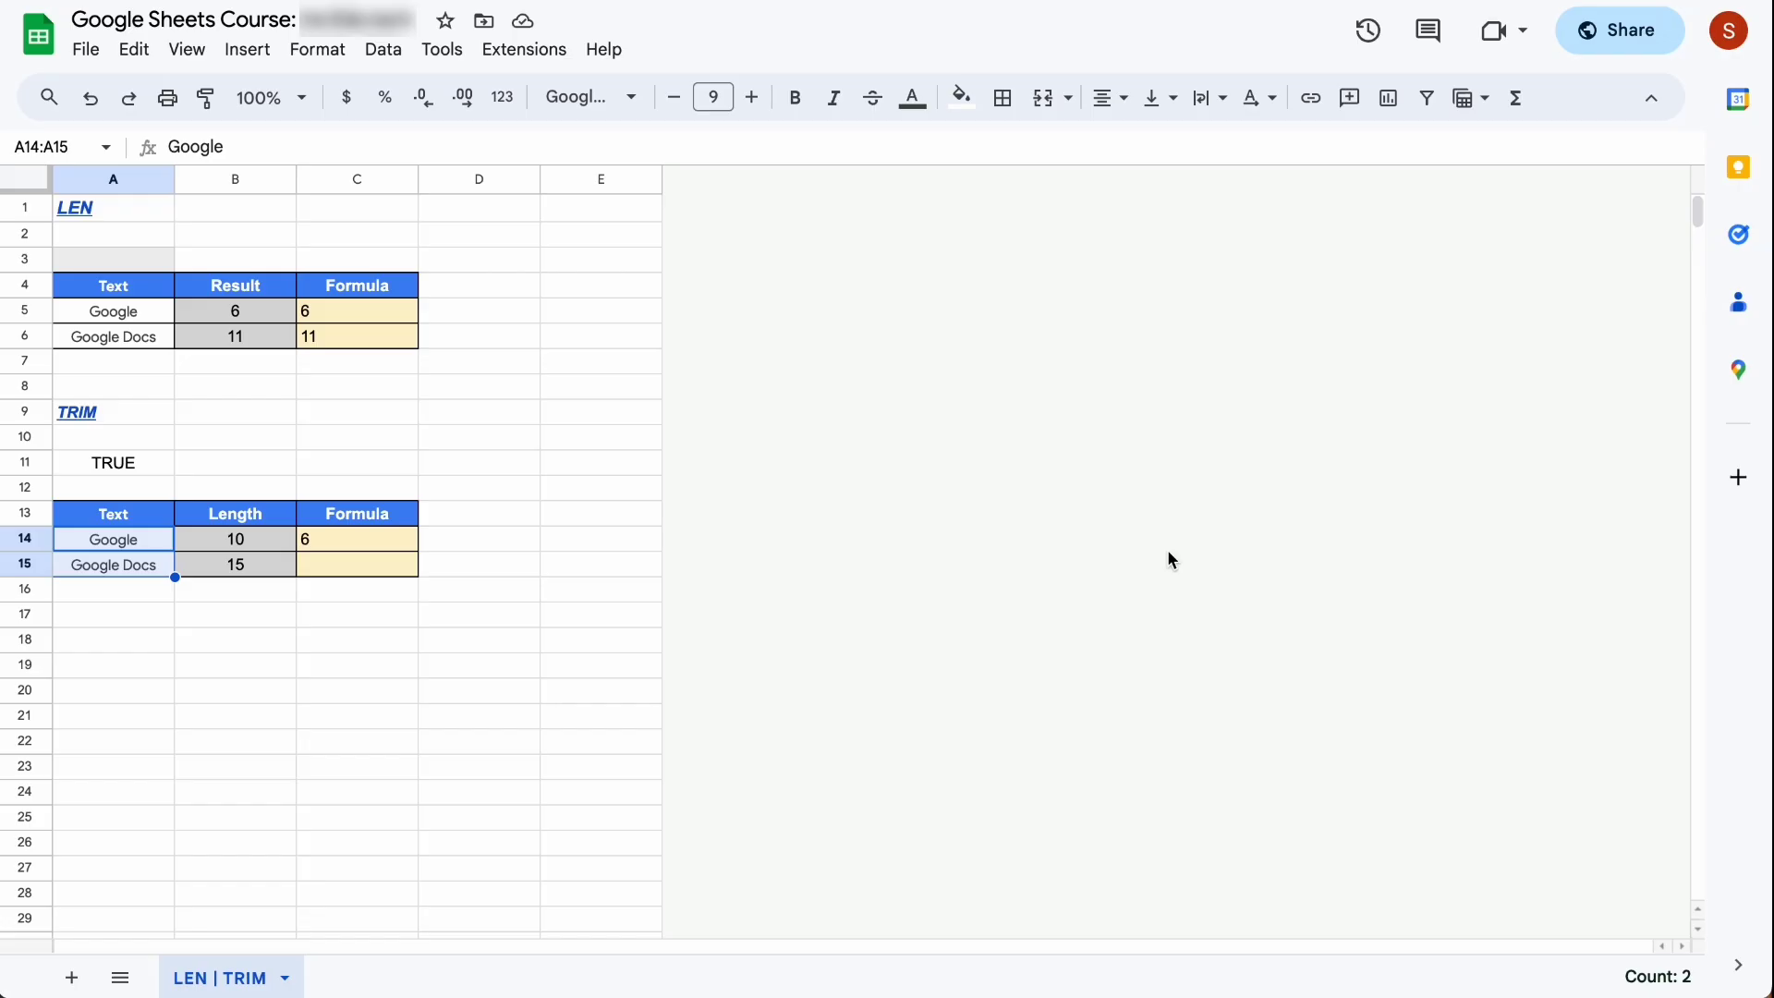
left_click(387, 547)
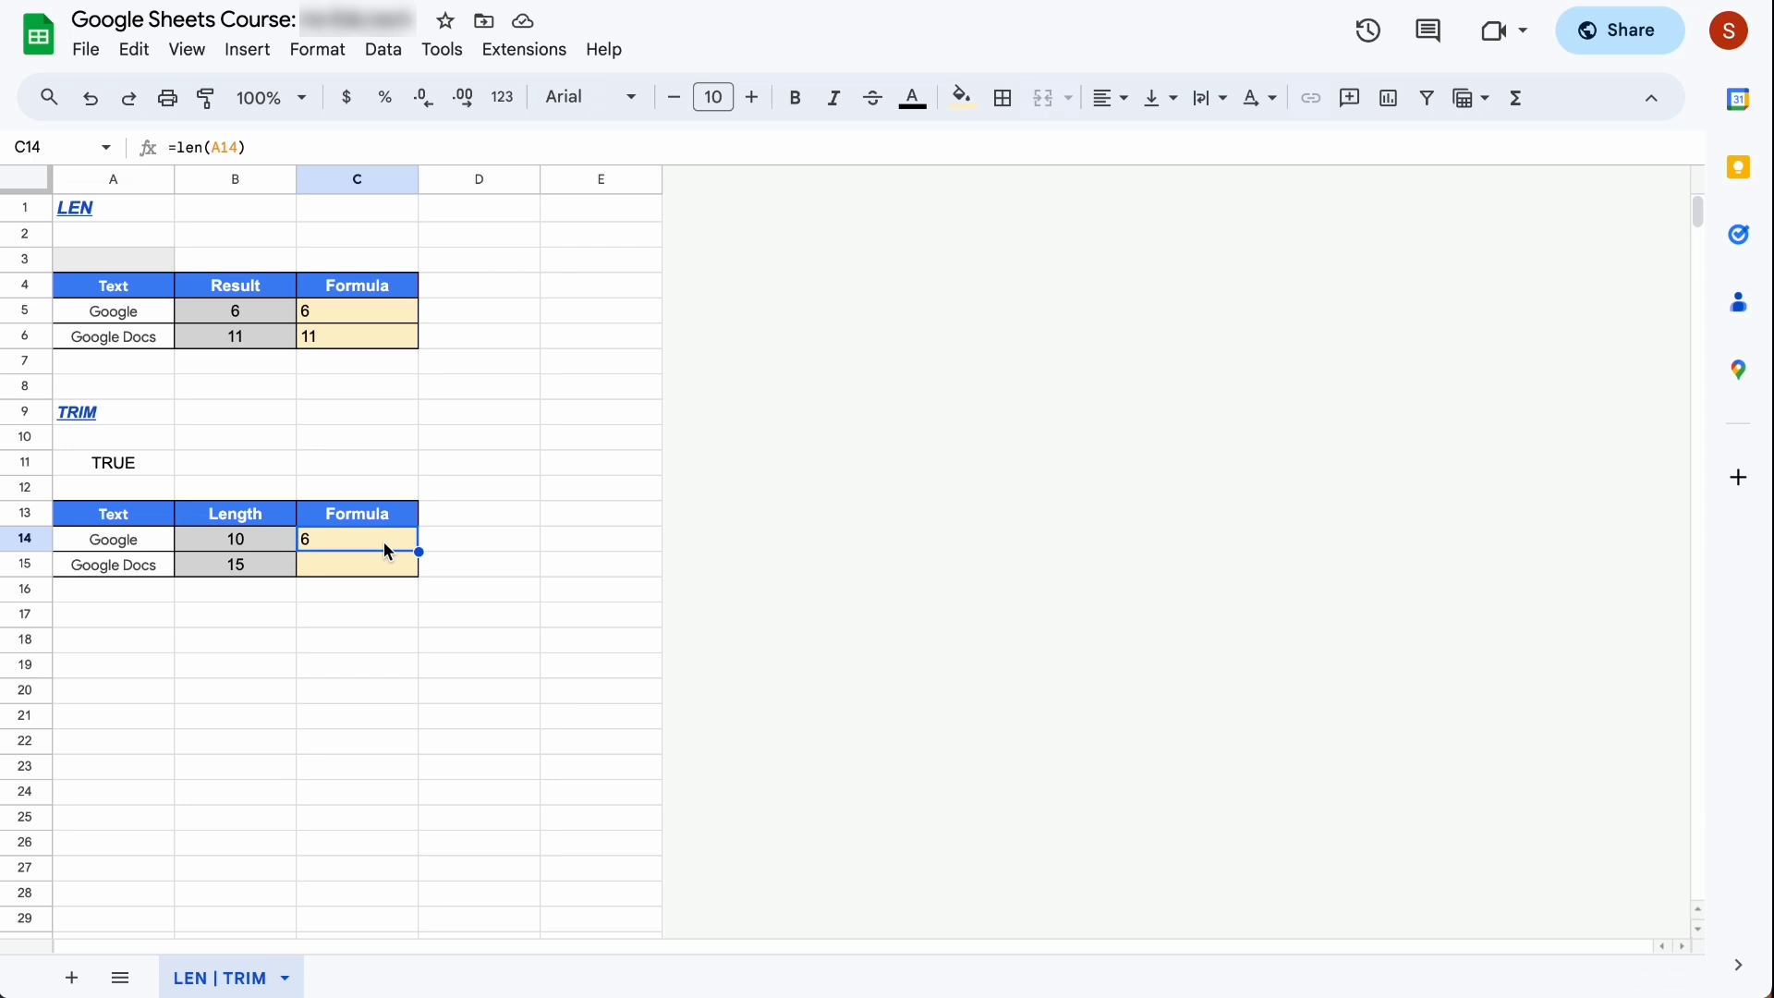
Step: Replace C14's formula with =len(A14), returning 10 so the A11 check reads FALSE
left_click(106, 467)
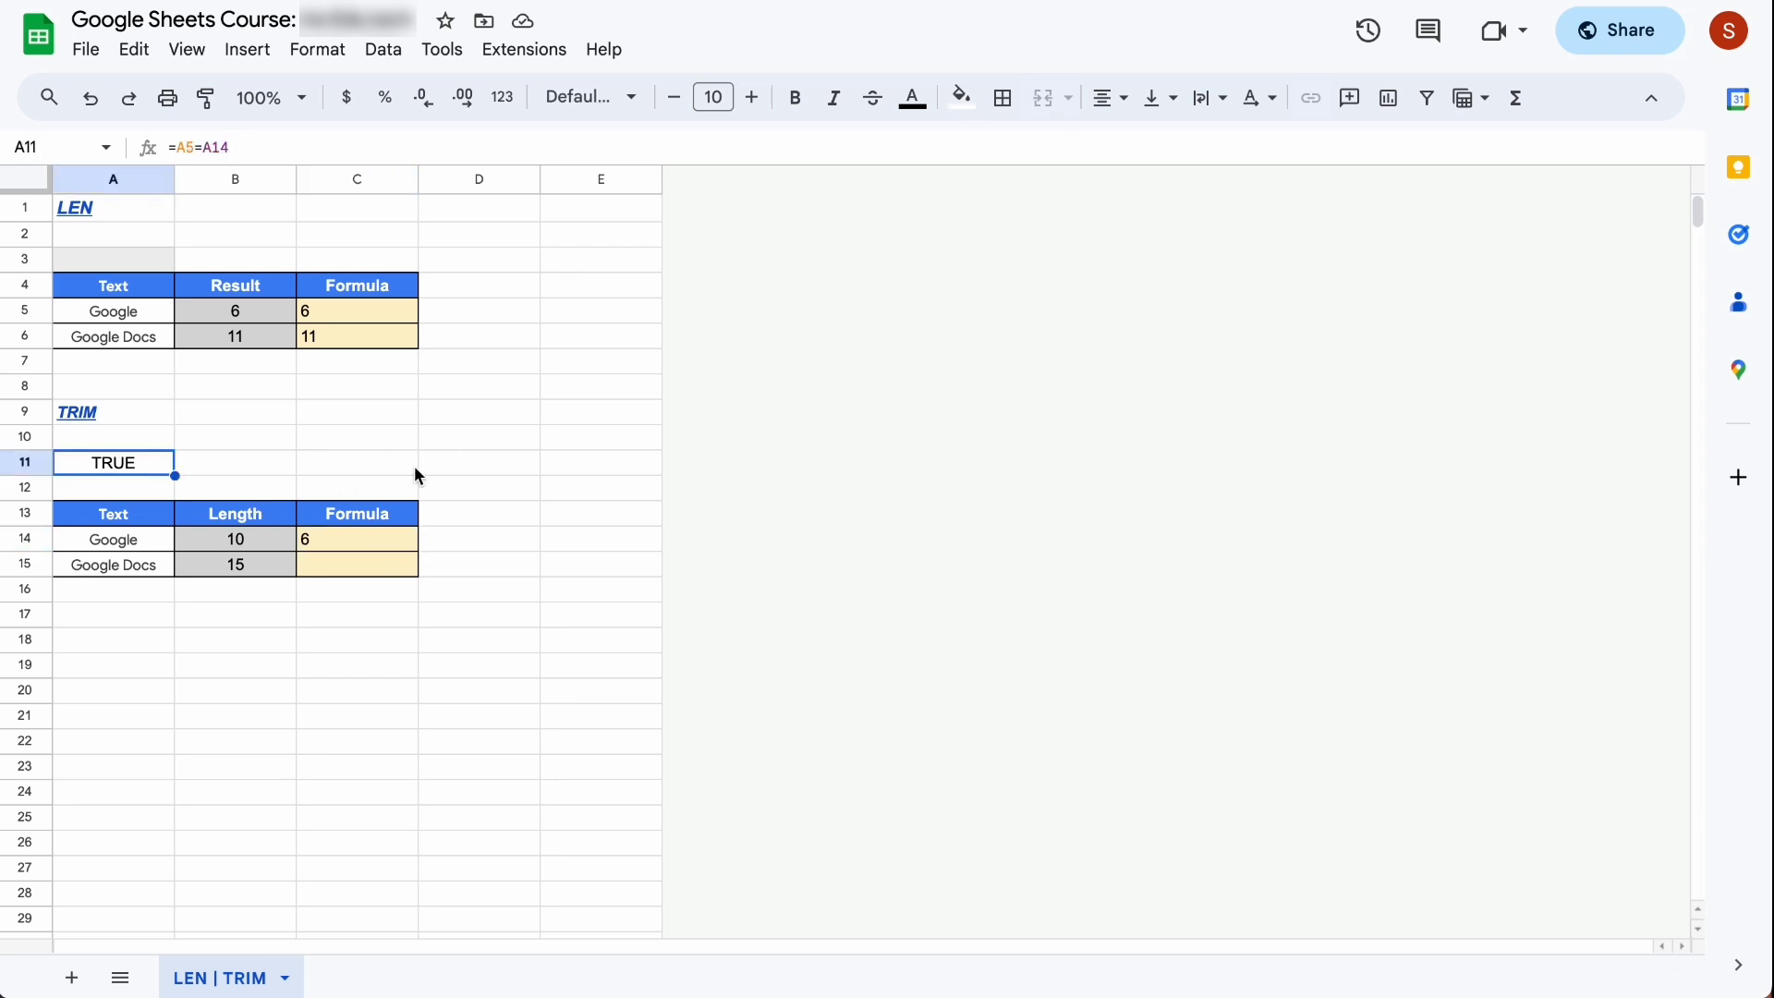
key("Down")
key("Down")
key("Down")
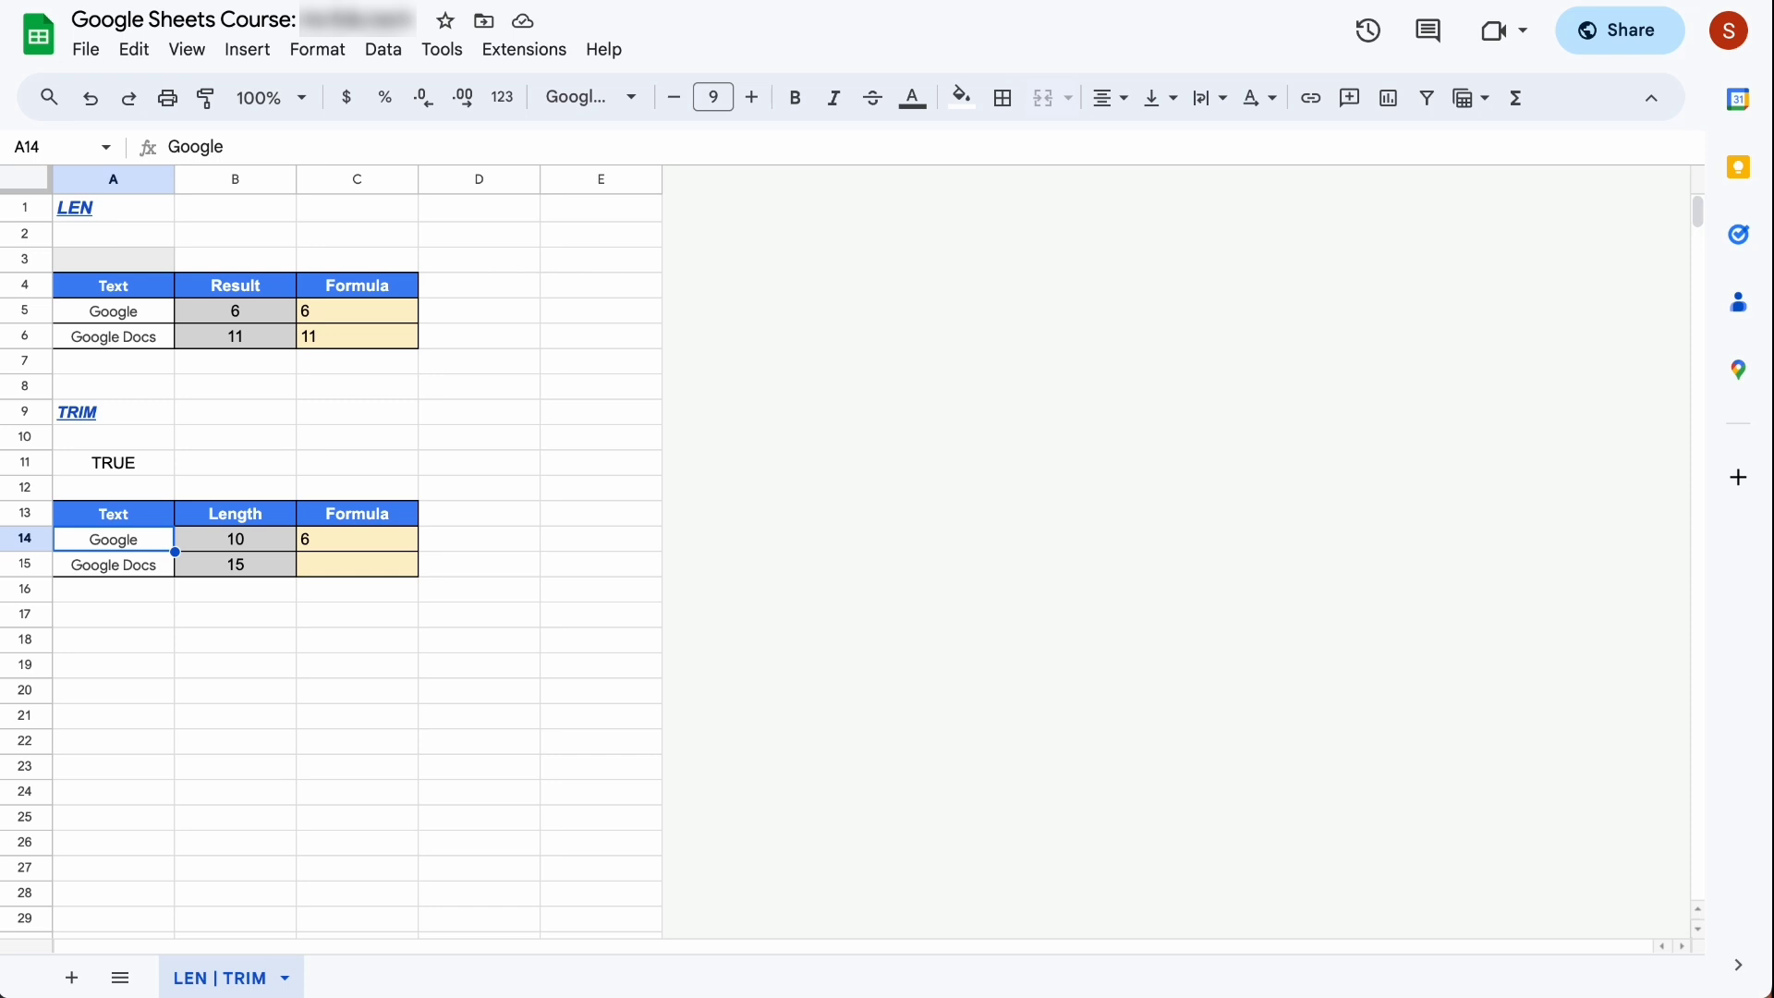
left_click(356, 538)
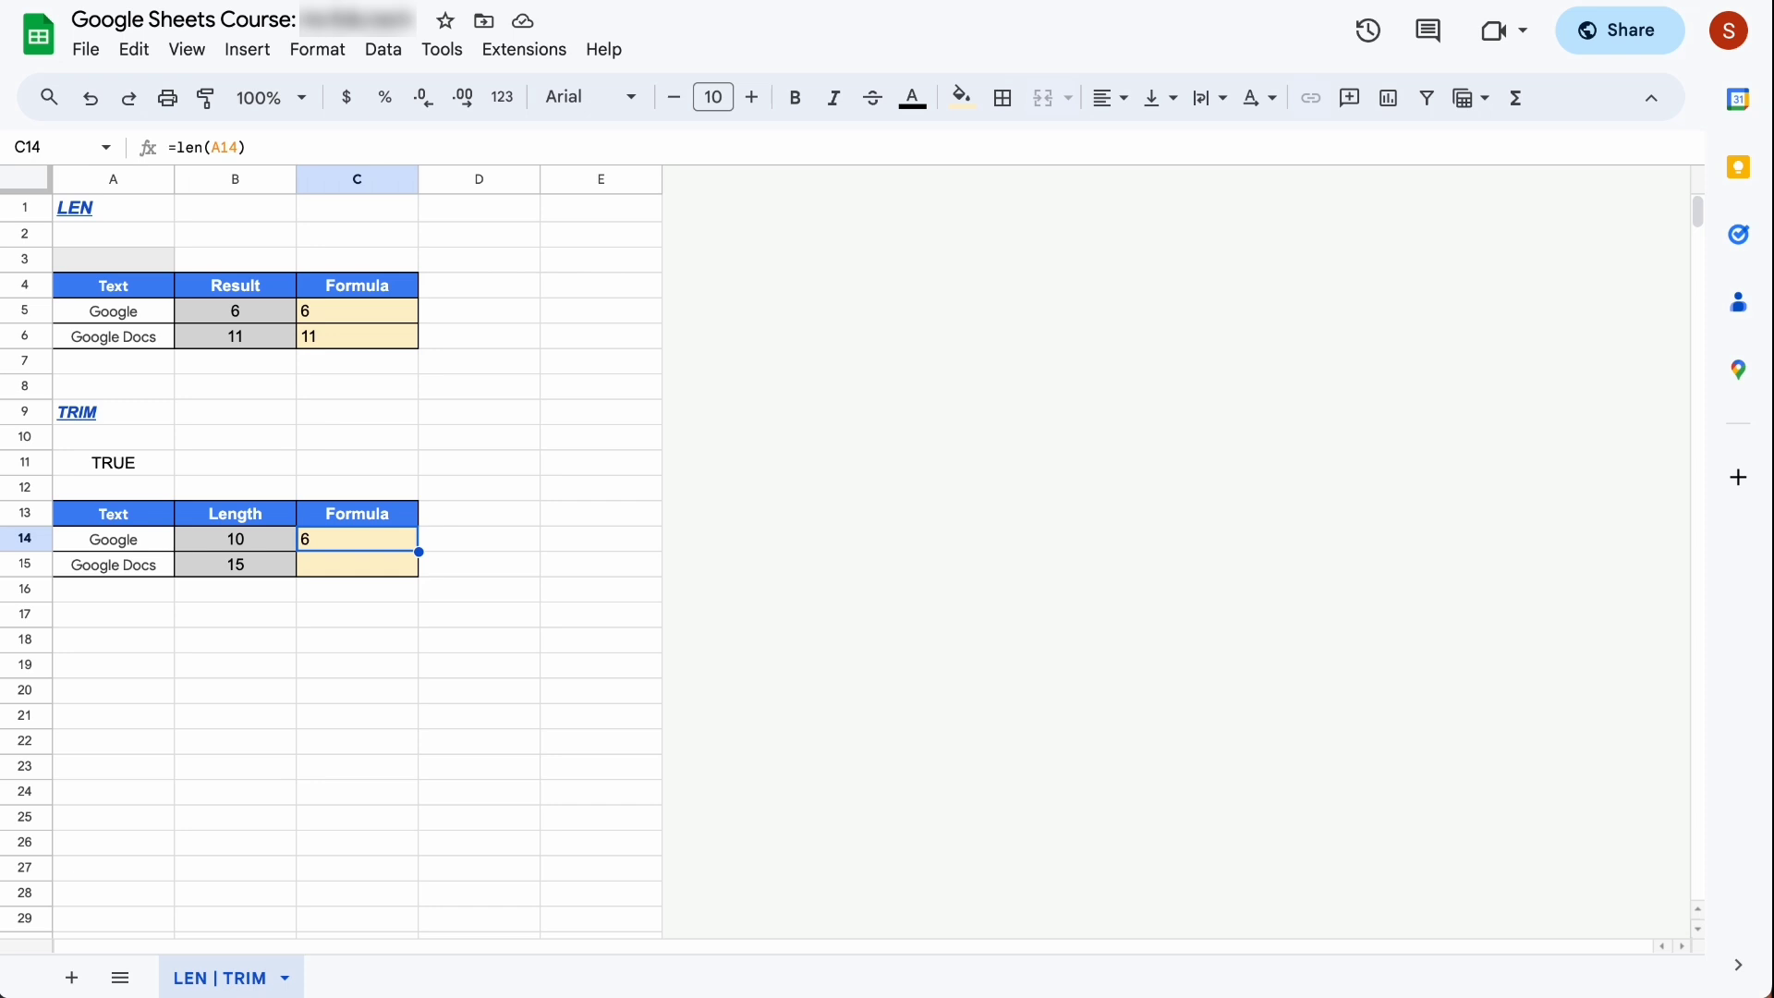
key("Delete")
type("=len(A14)")
key("Return")
left_click_drag(114, 539, 114, 565)
key("Right")
key("Right")
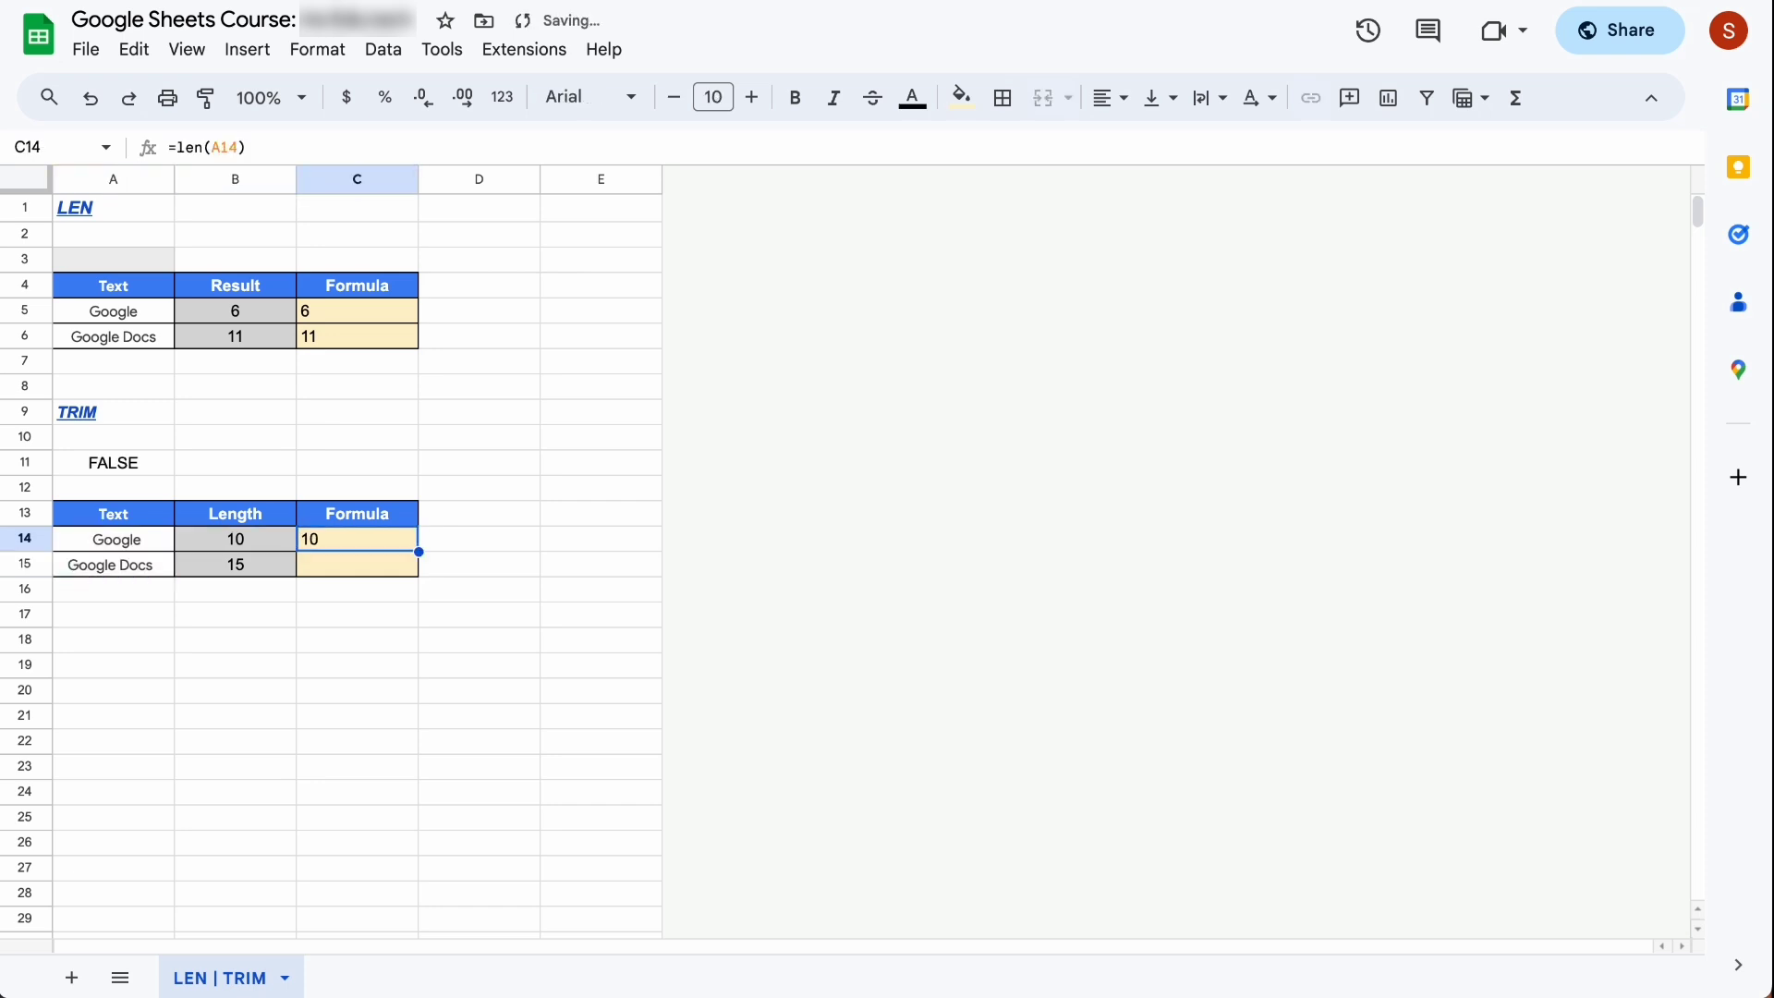
Step: Enter =TRIM(A14) in helper cell D14
left_click(479, 539)
type("=")
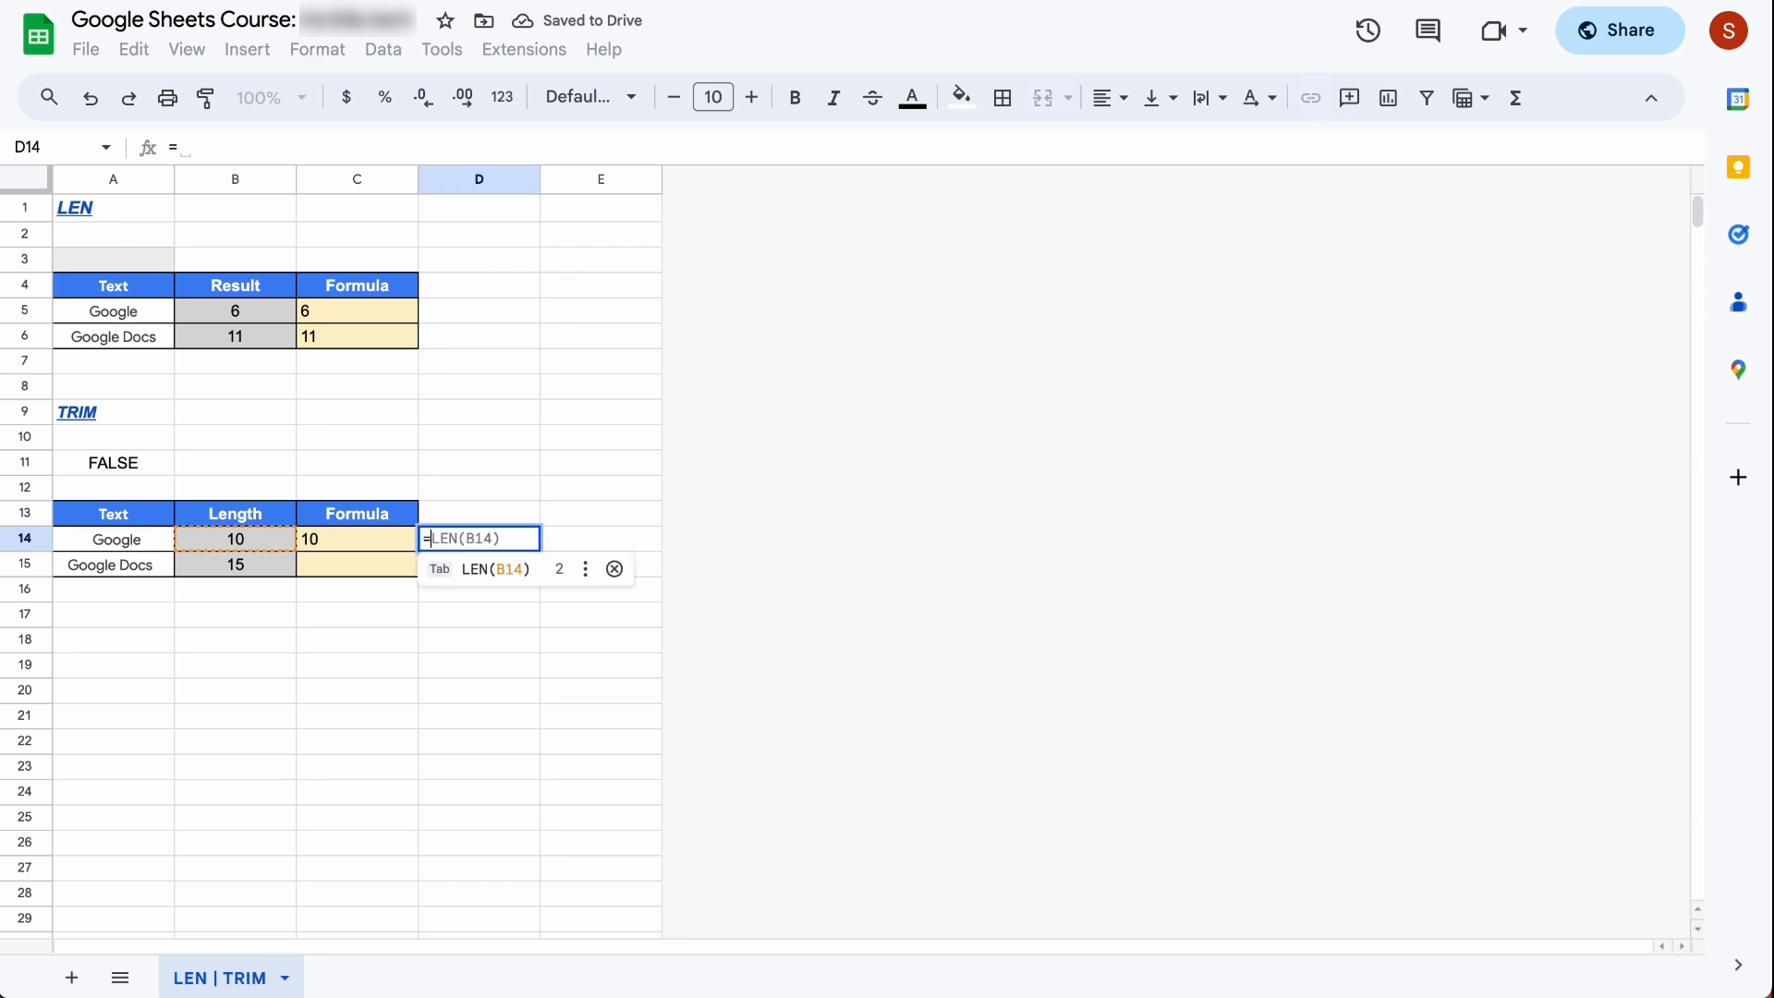
type("tri")
key("Tab")
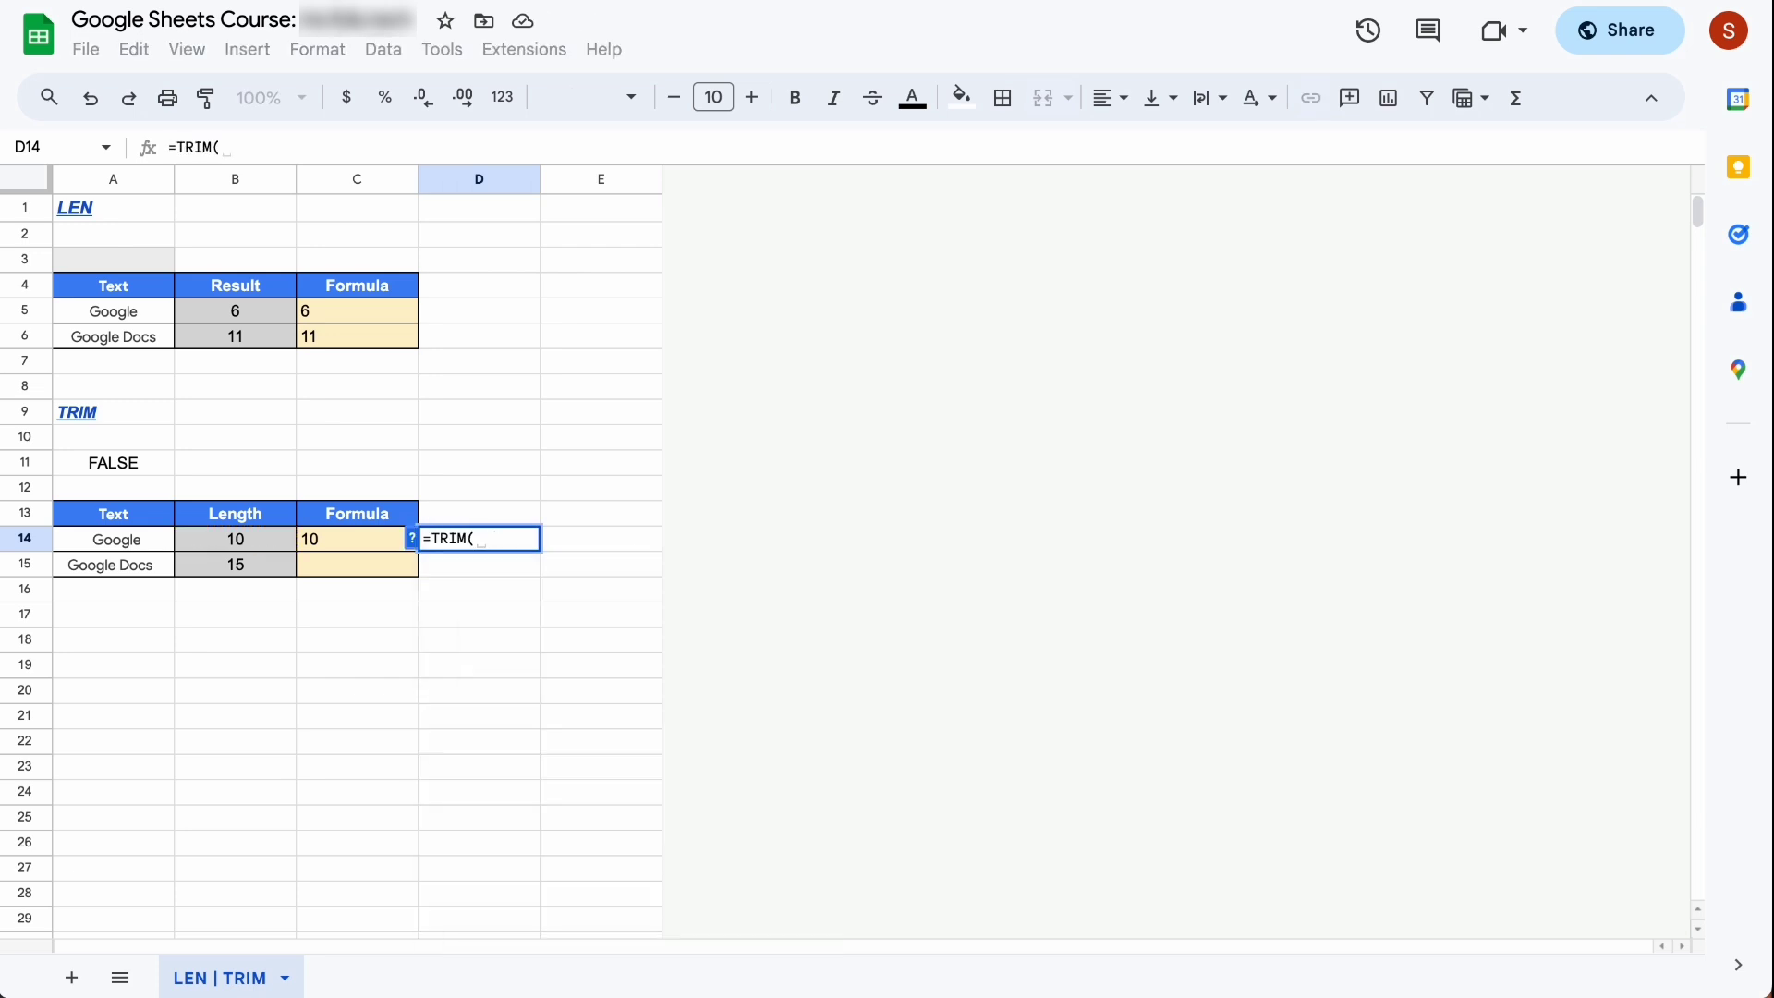
key("Left")
key("Left")
key("Left")
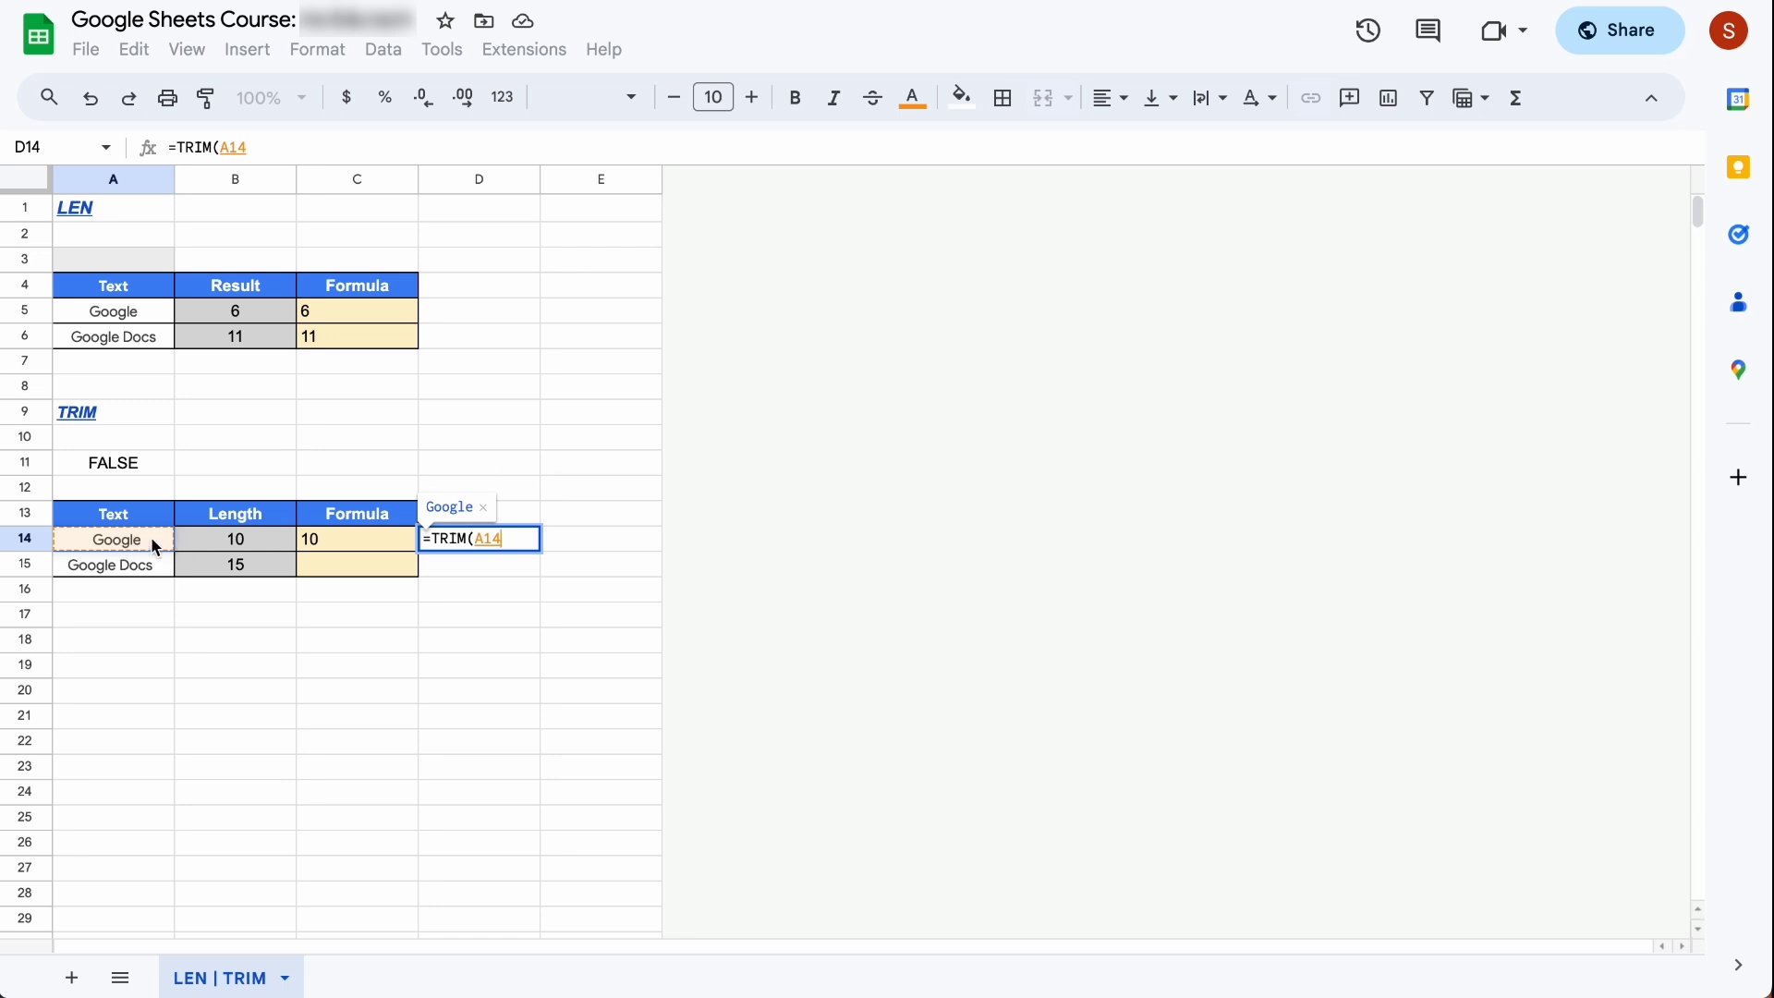
type(")")
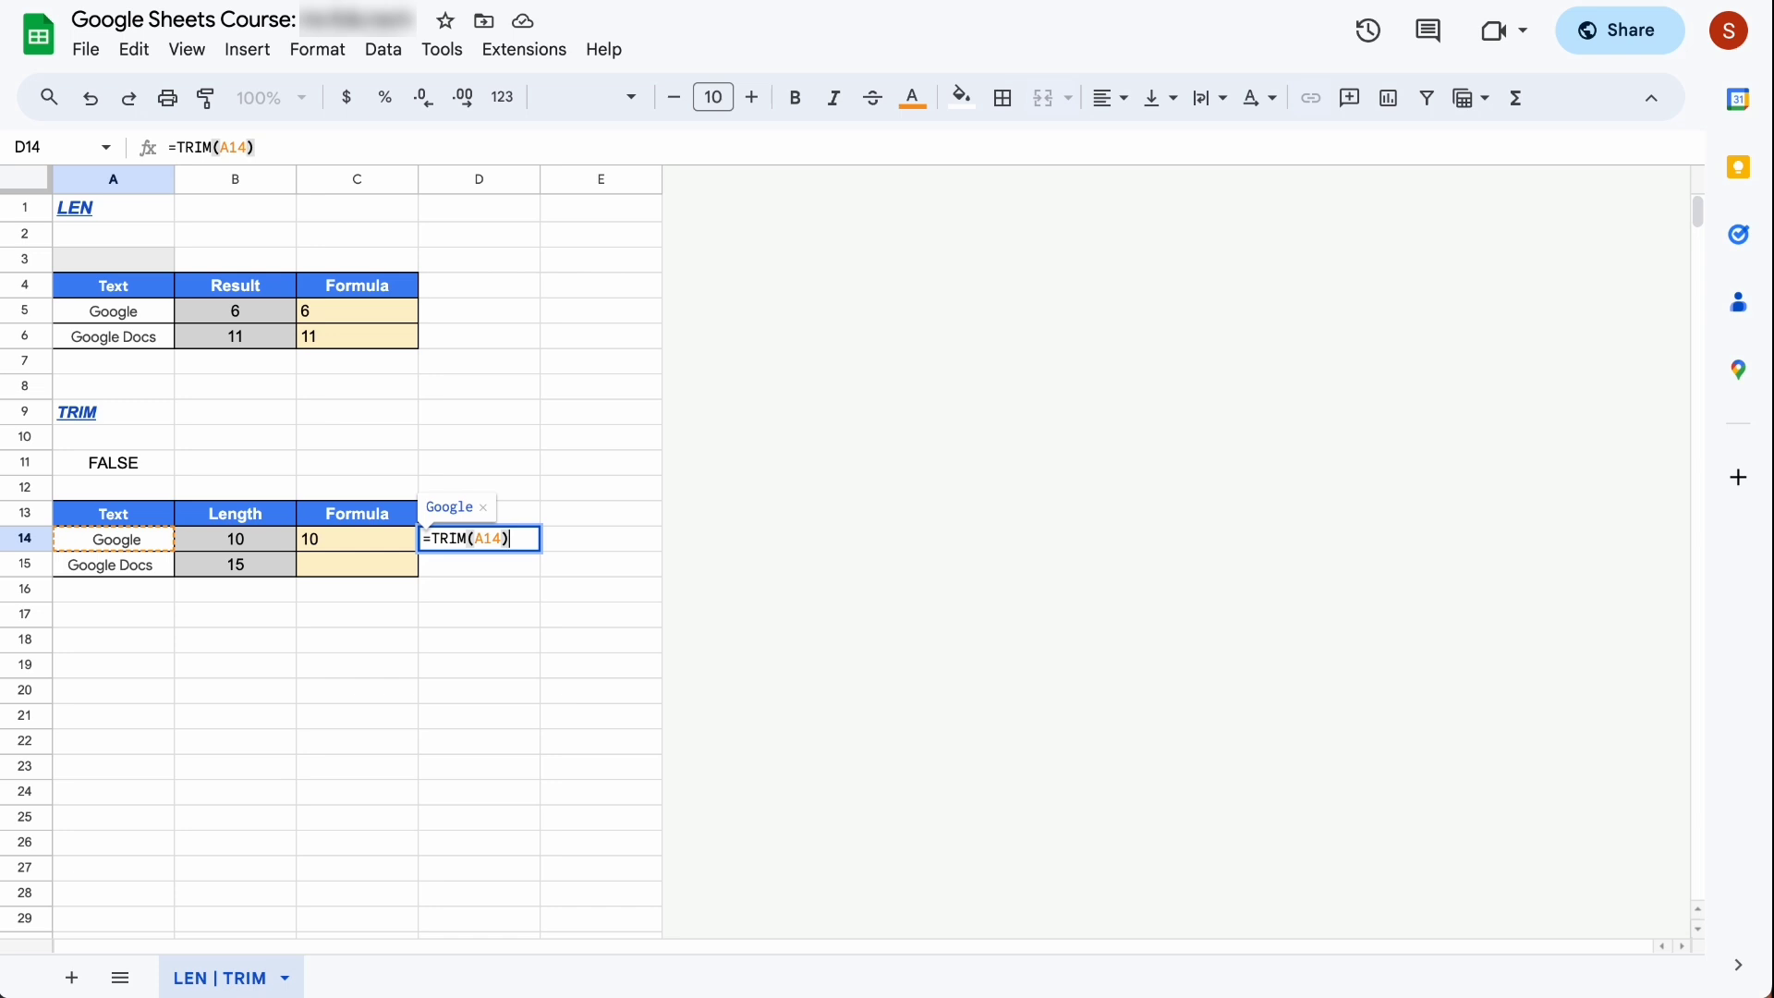
key("Return")
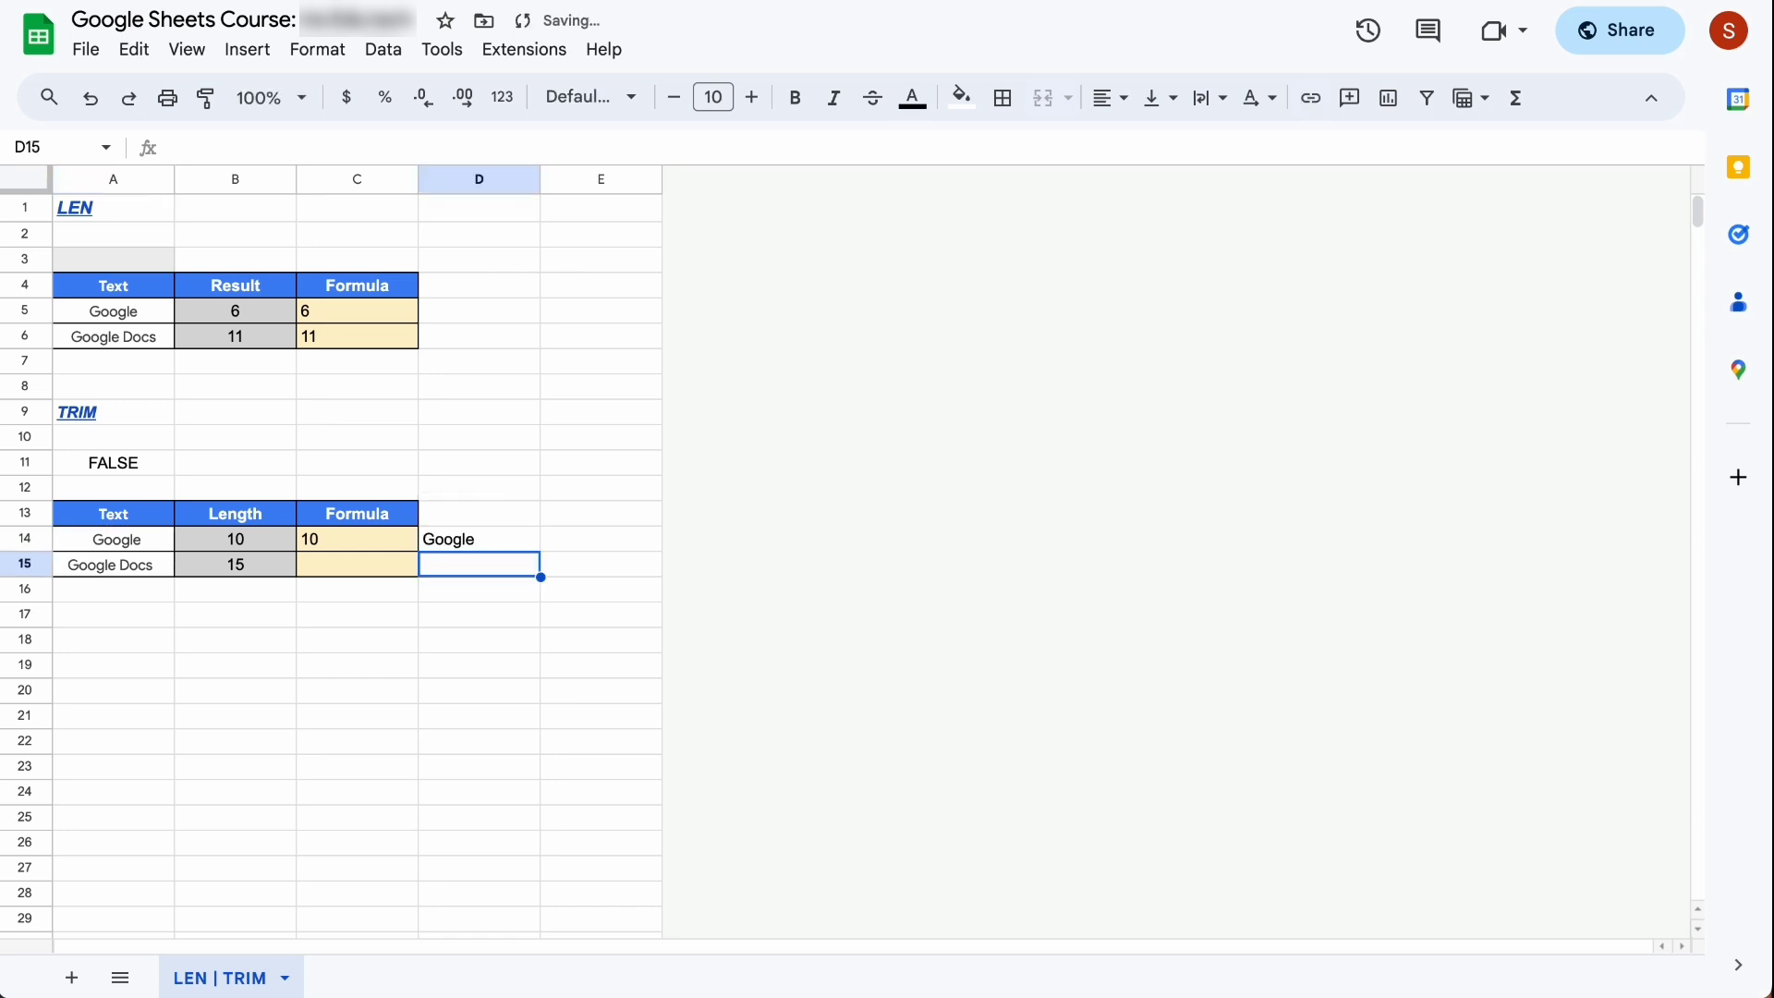
Step: Fill the TRIM formula down into D15 so it shows the trimmed Google Docs text
key("Up")
key("shift+Down")
key("shift+Down")
key("ctrl+d")
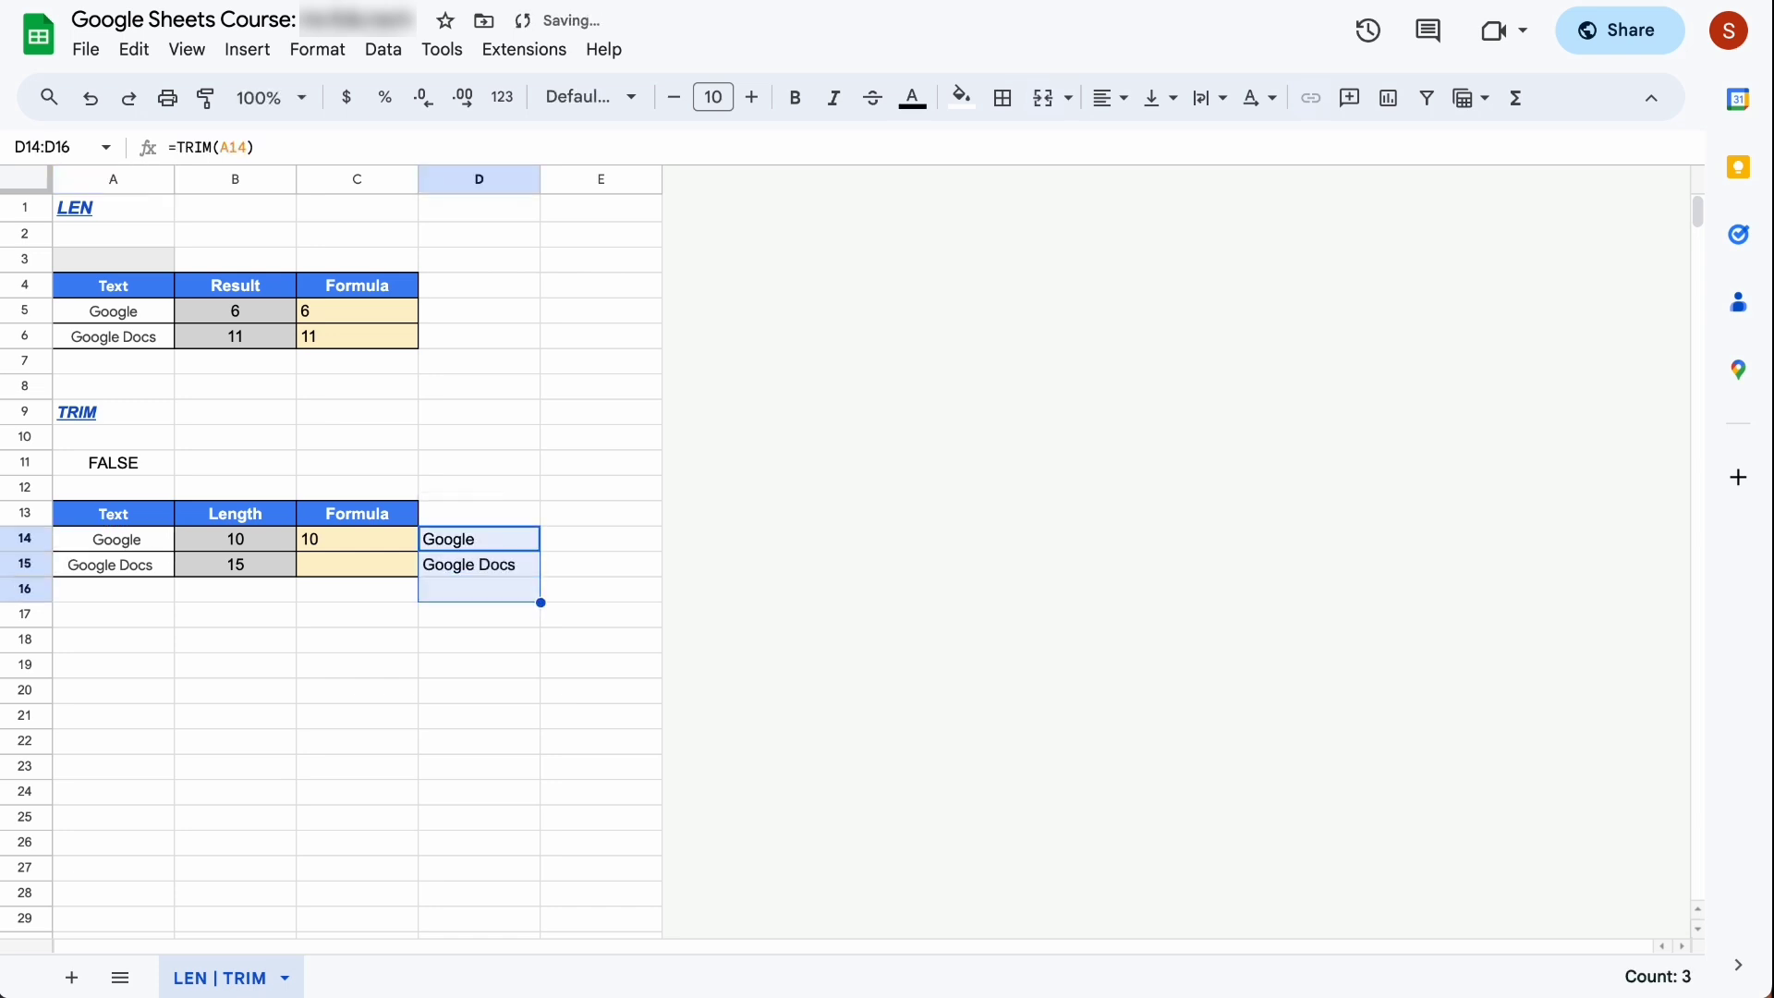
key("Down")
key("Up")
key("Down")
key("Left")
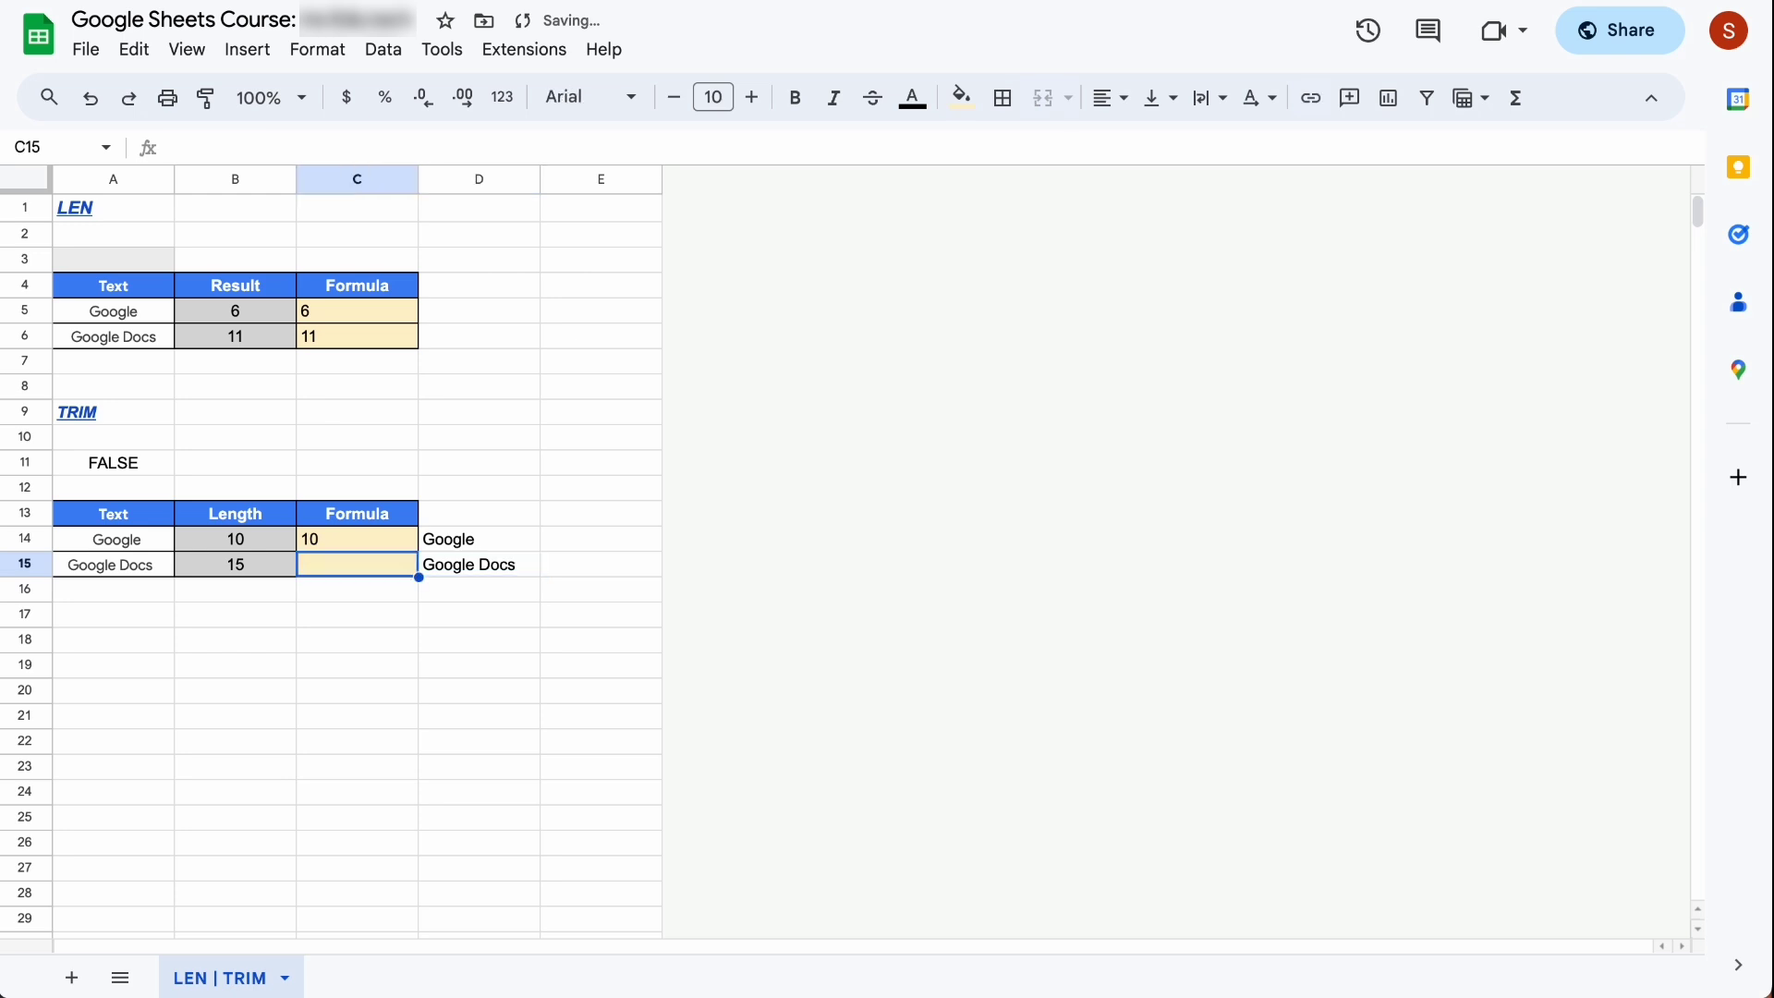
key("Left")
key("Left")
key("Right")
key("Up")
key("Up")
key("Up")
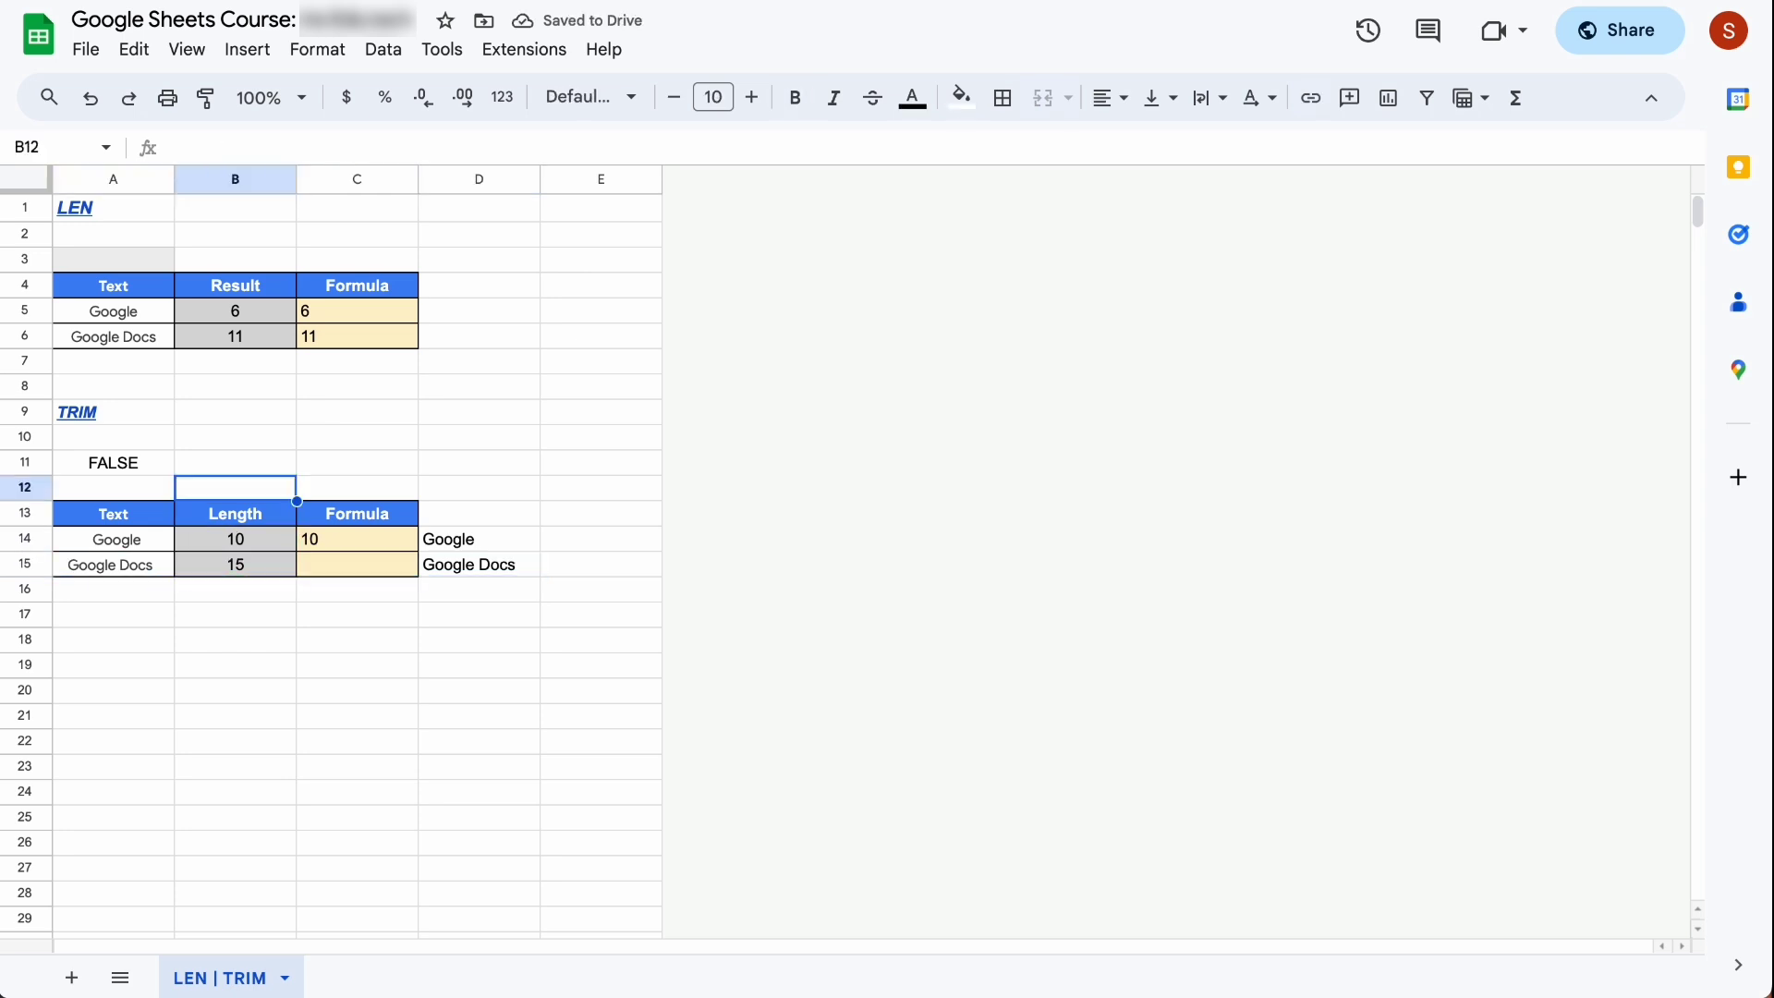
Step: Enter =LEN(D14) in C14 and copy it to C15, giving lengths 6 and 11
key("Down")
key("Down")
key("Right")
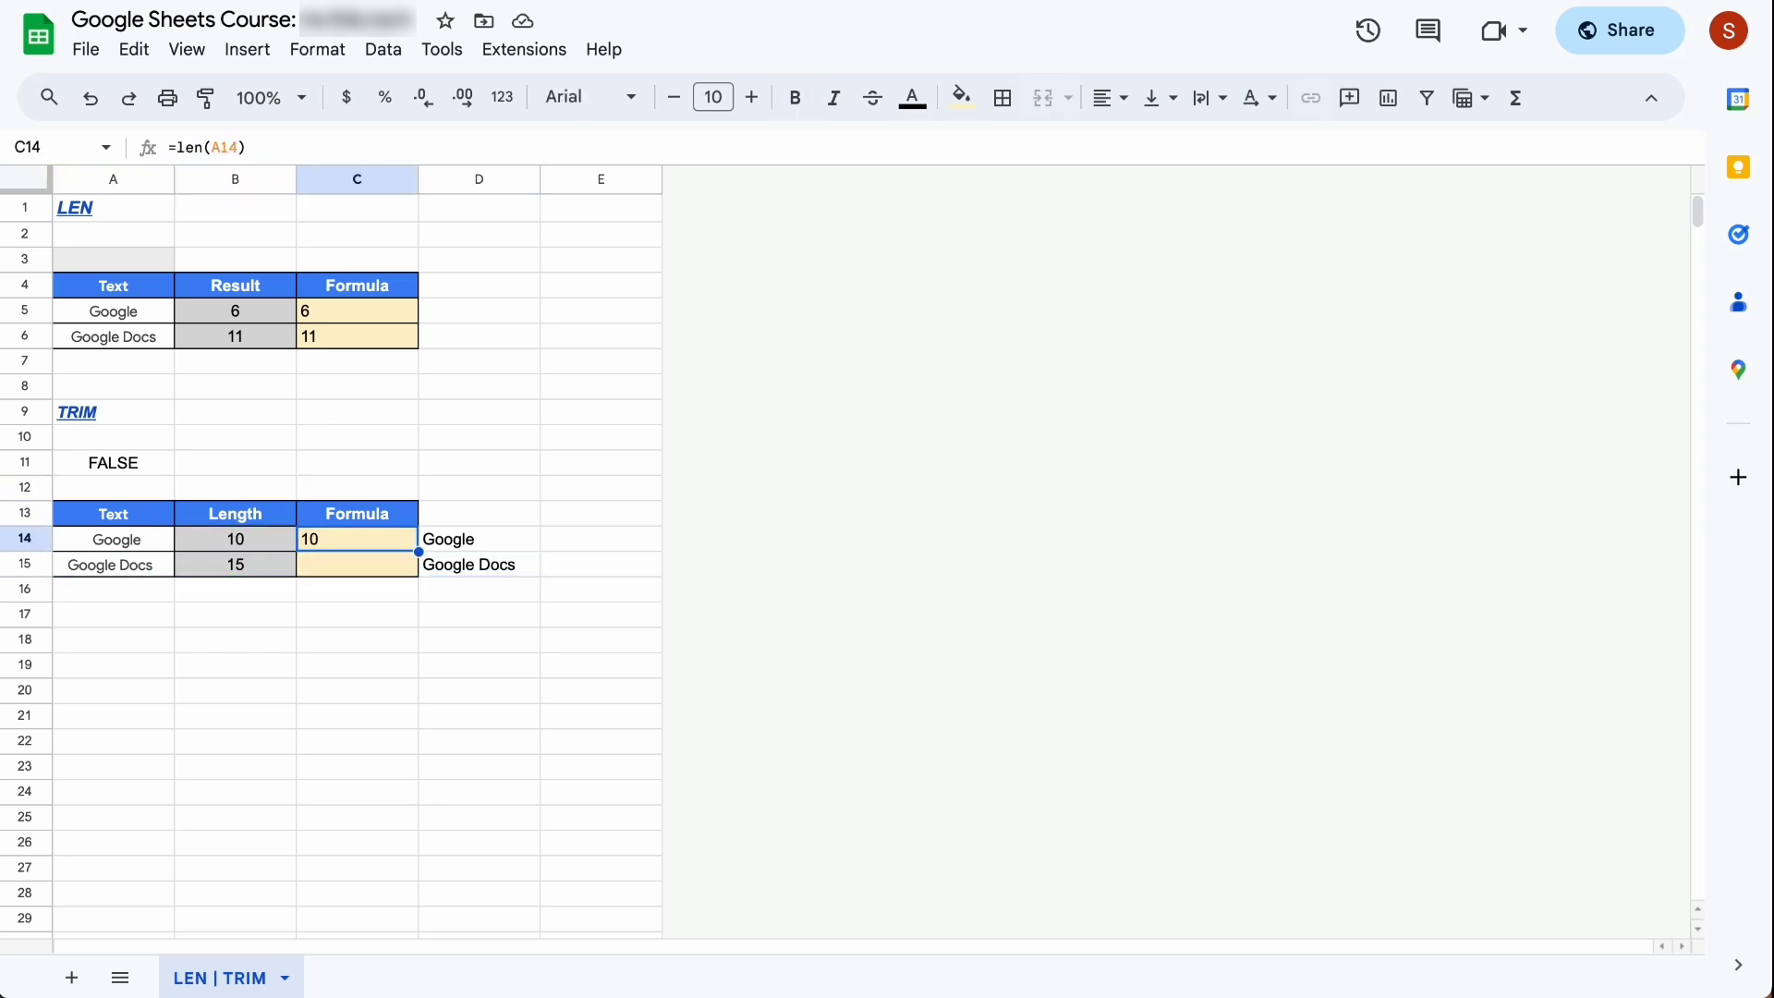
type("=Len")
key("Tab")
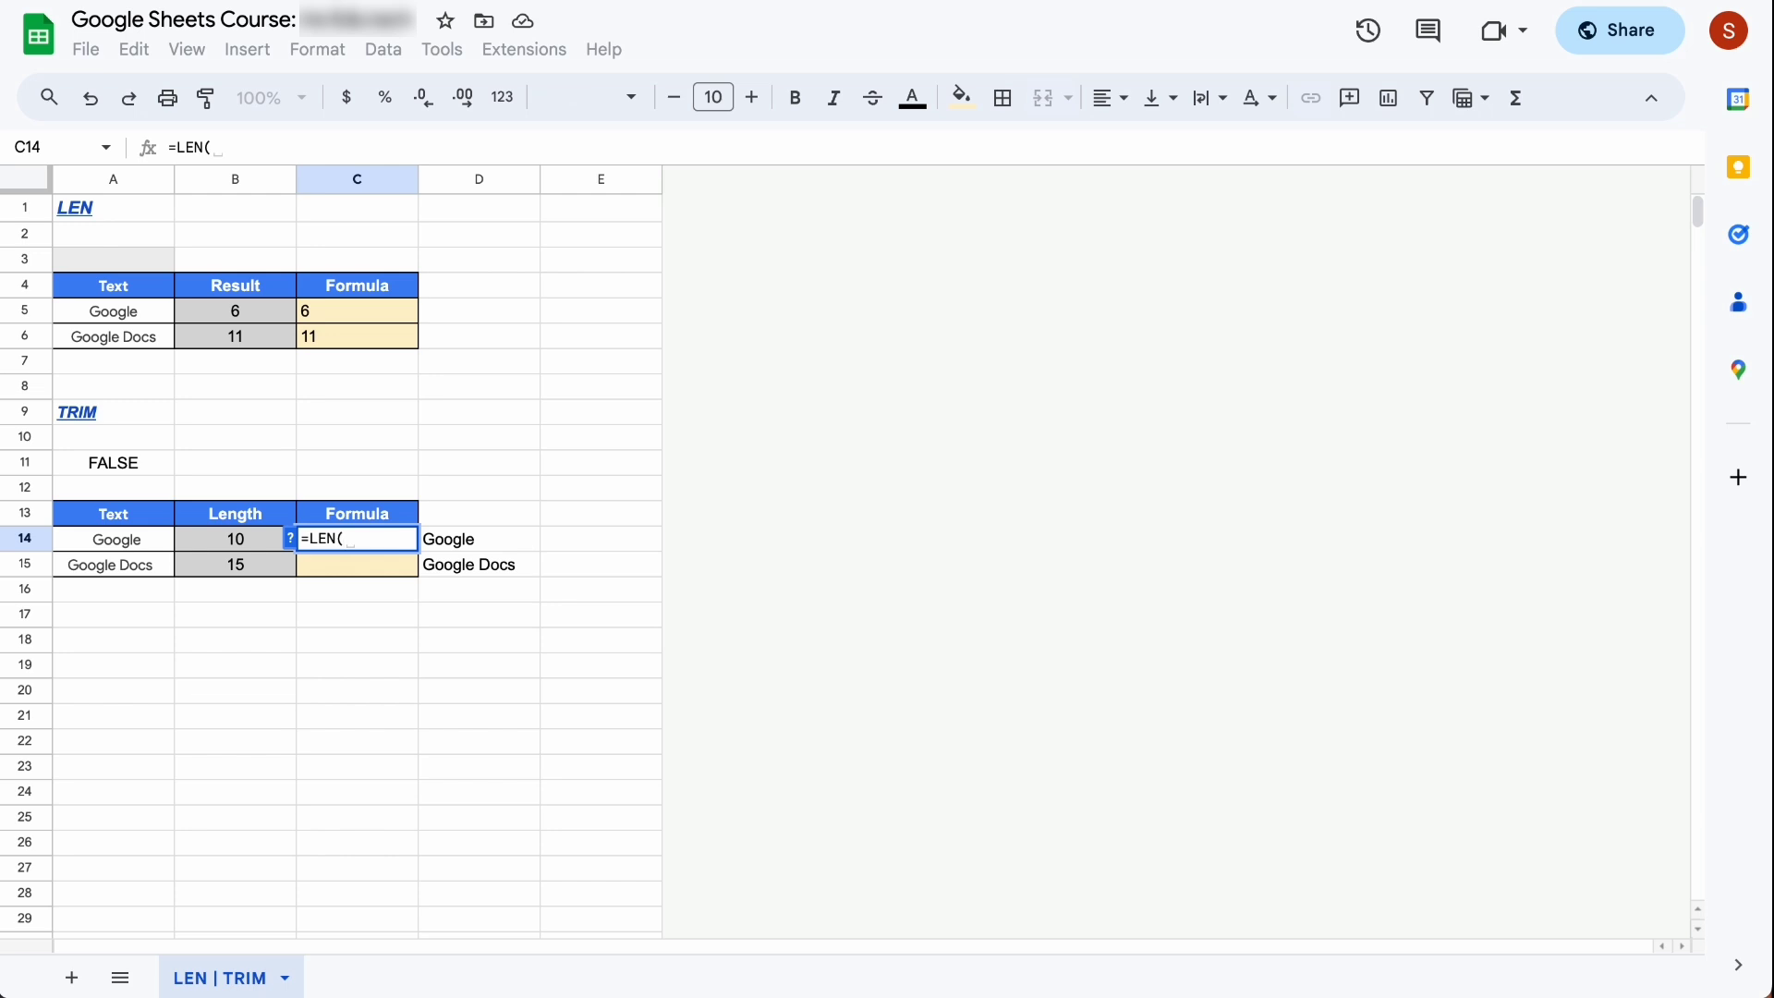
key("Right")
type(")")
key("Return")
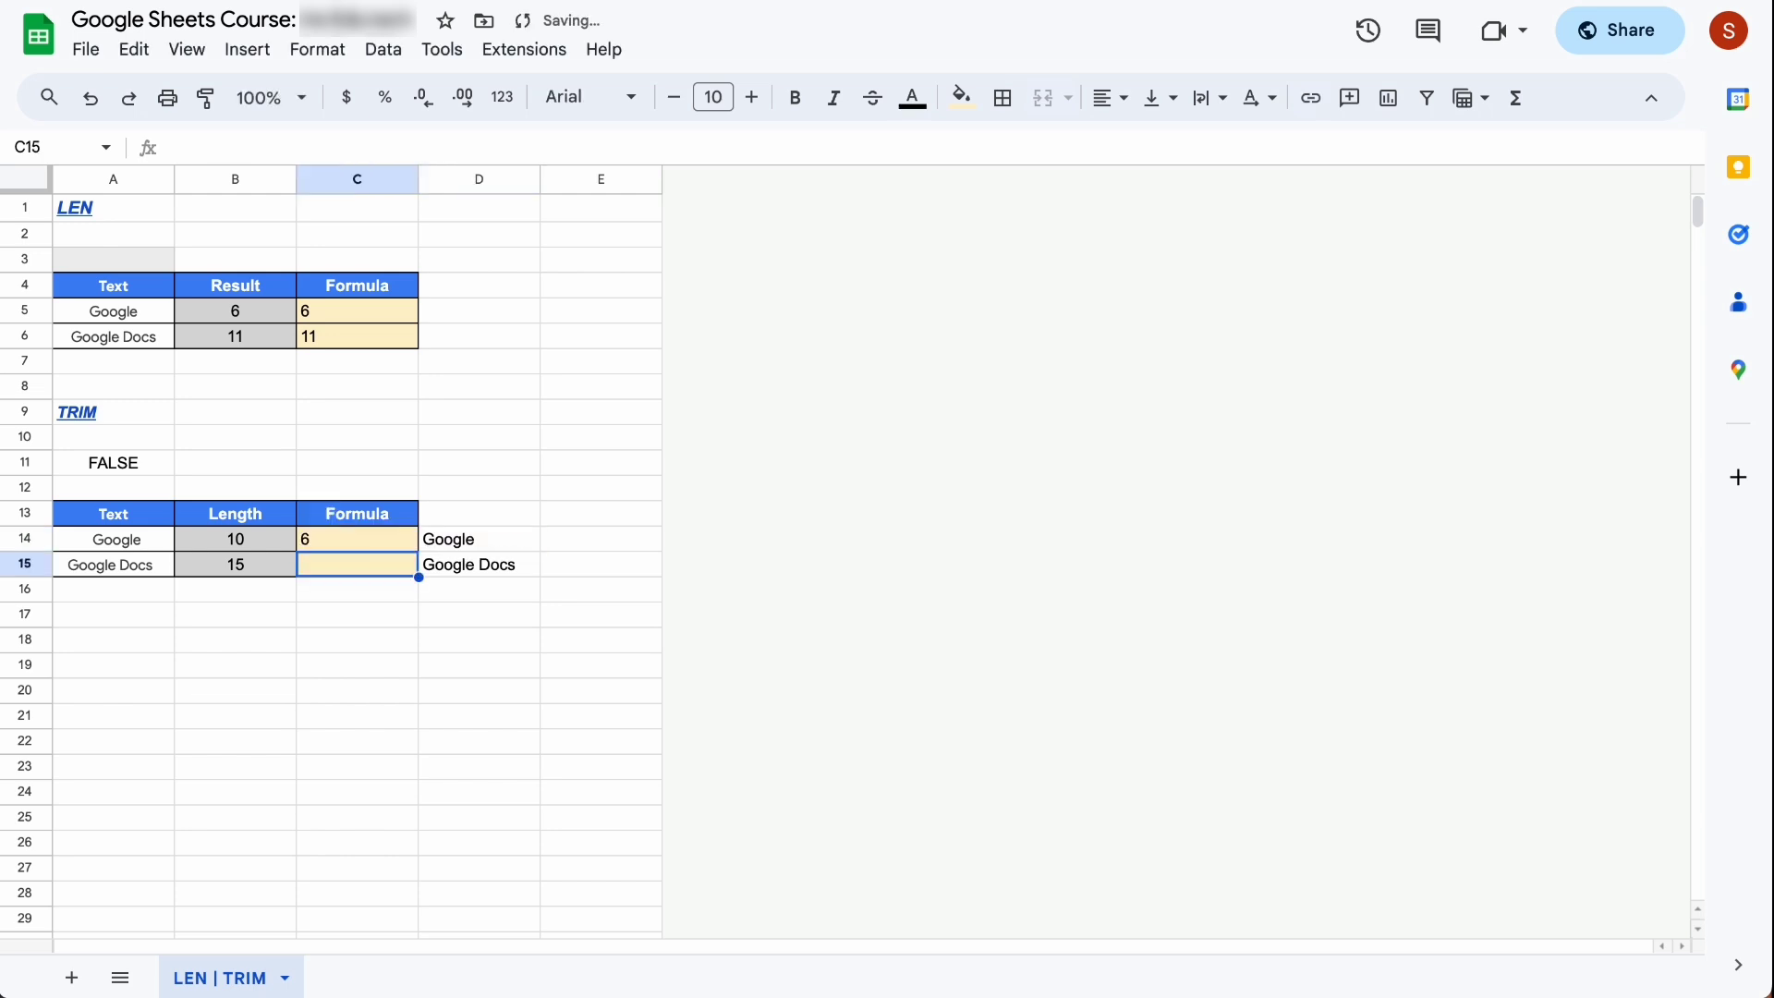
key("ctrl+Return")
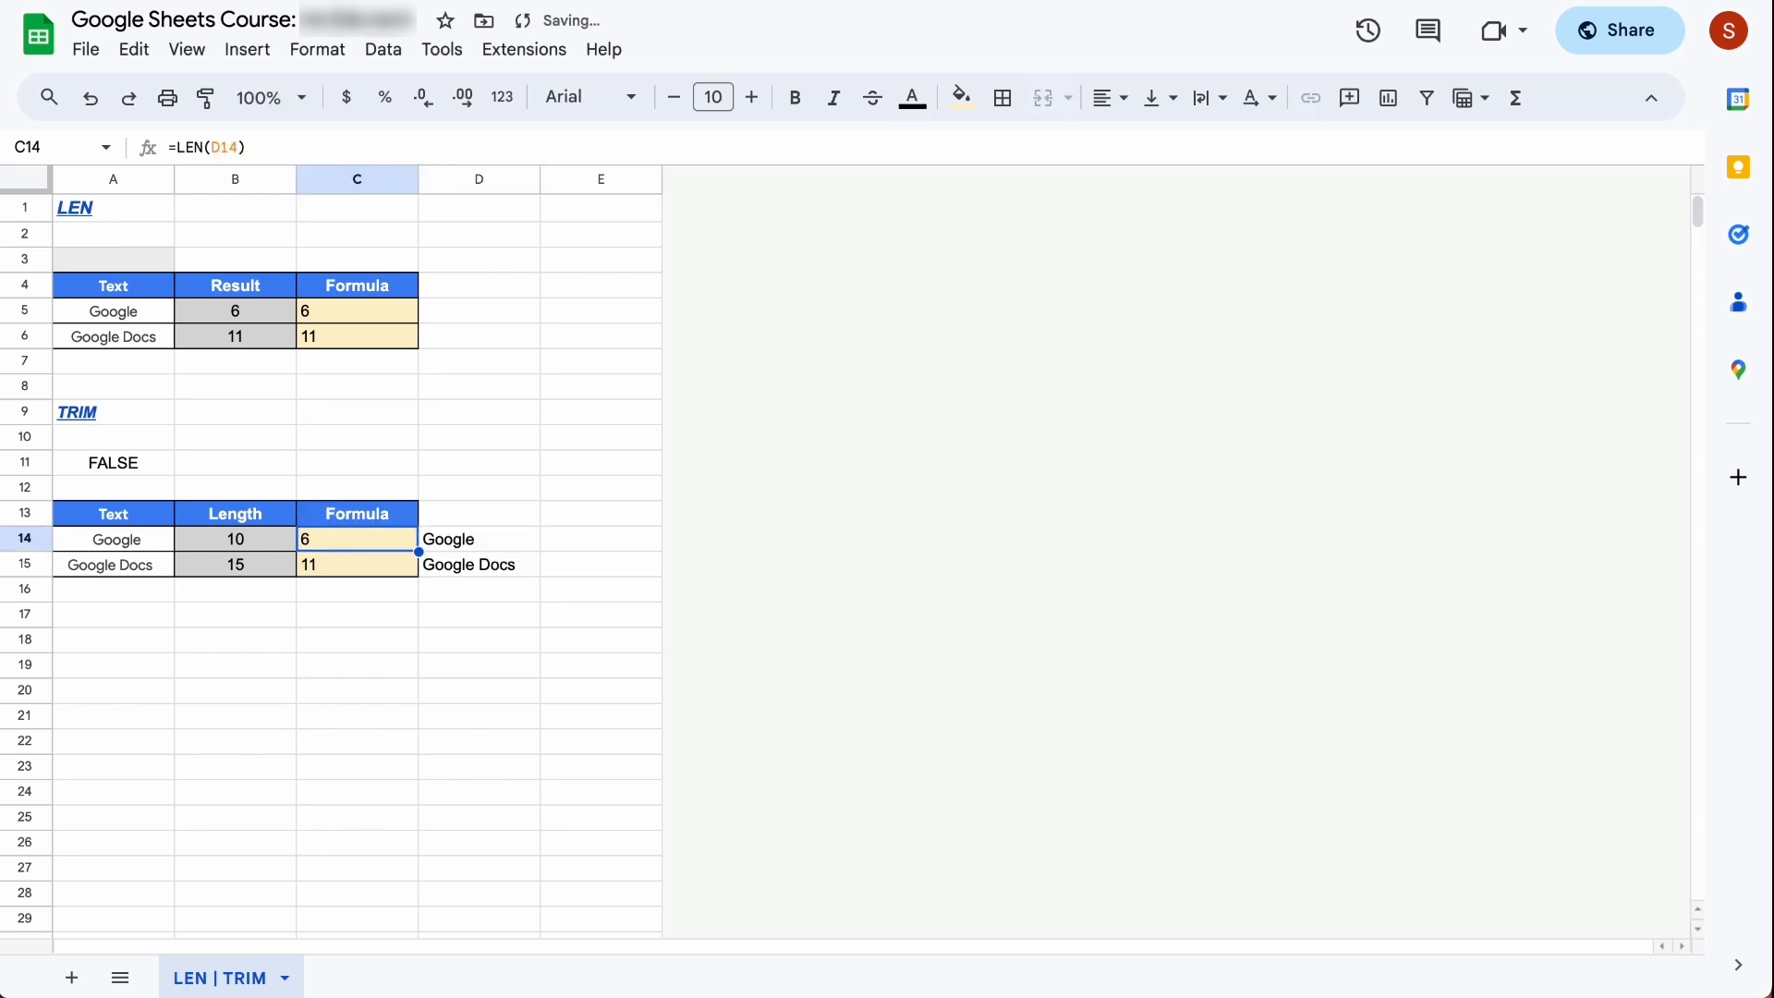
key("Up")
key("Up")
key("Up")
key("Up")
key("Up")
key("Up")
key("Up")
key("Up")
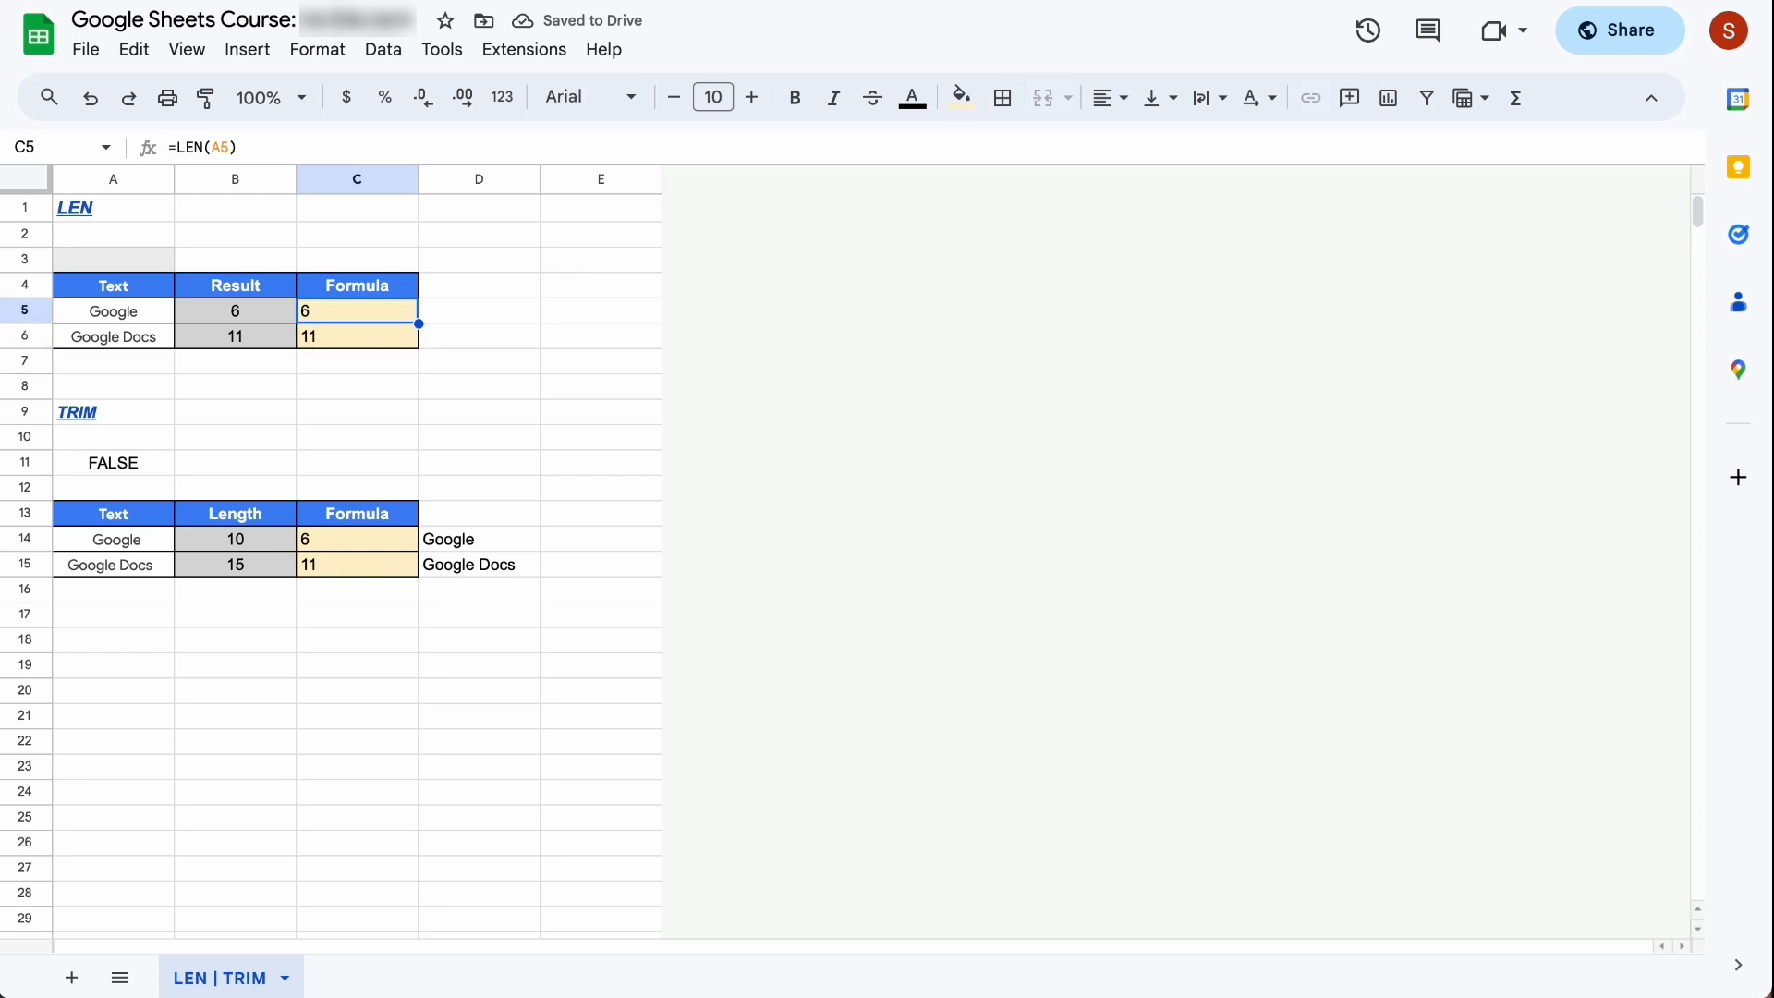
key("Down")
key("Down")
key("Down")
key("Down")
key("Down")
key("Down")
Step: Enter the formula =A5=D14 in C11 to compare the original text with its trimmed version
type("=")
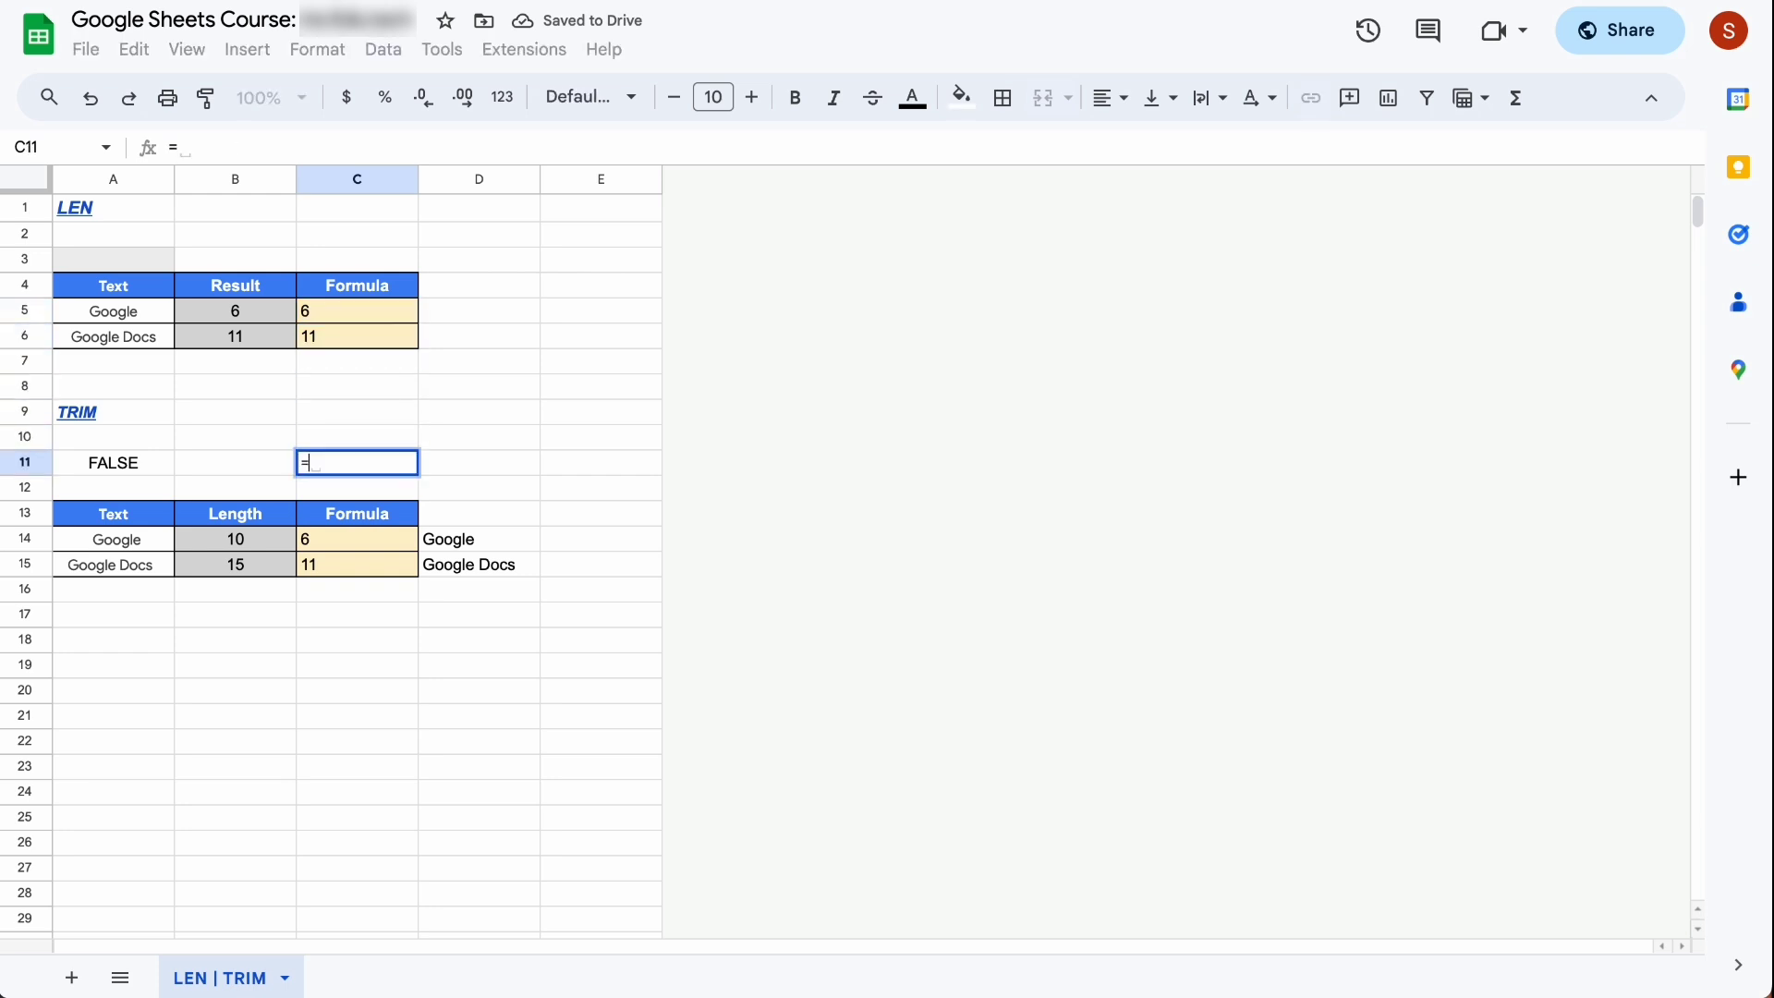
left_click(142, 318)
type("=")
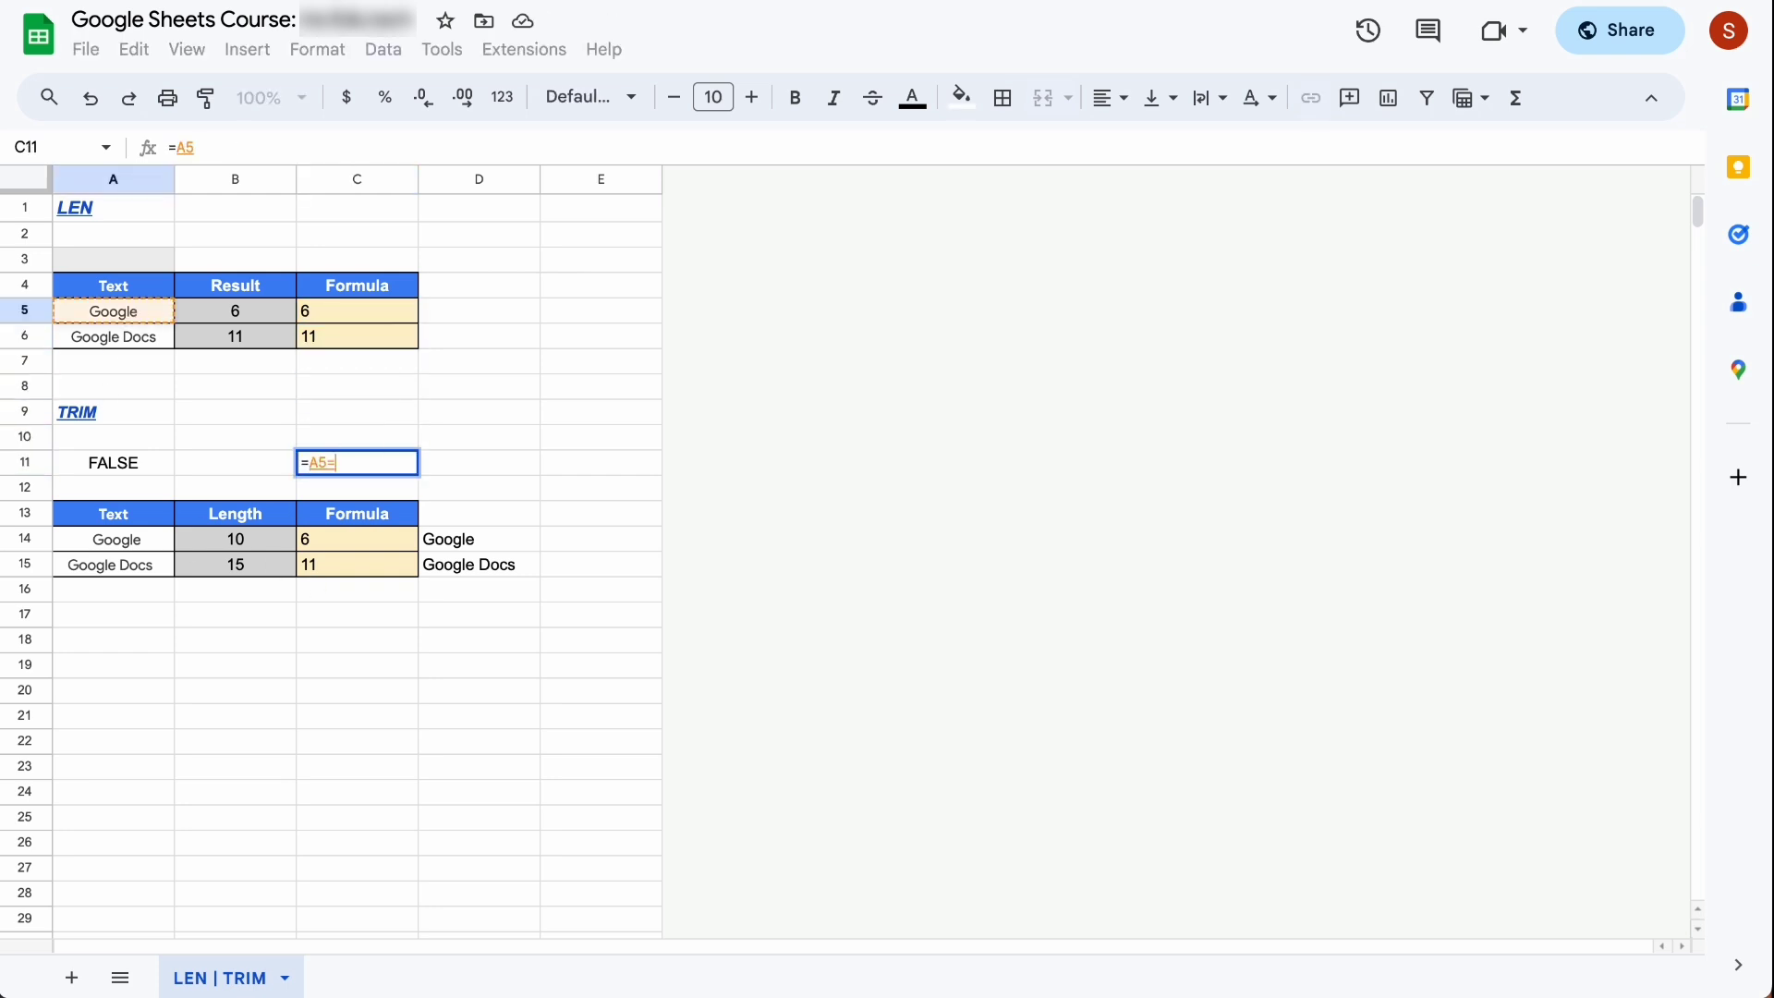
left_click(494, 546)
key("Return")
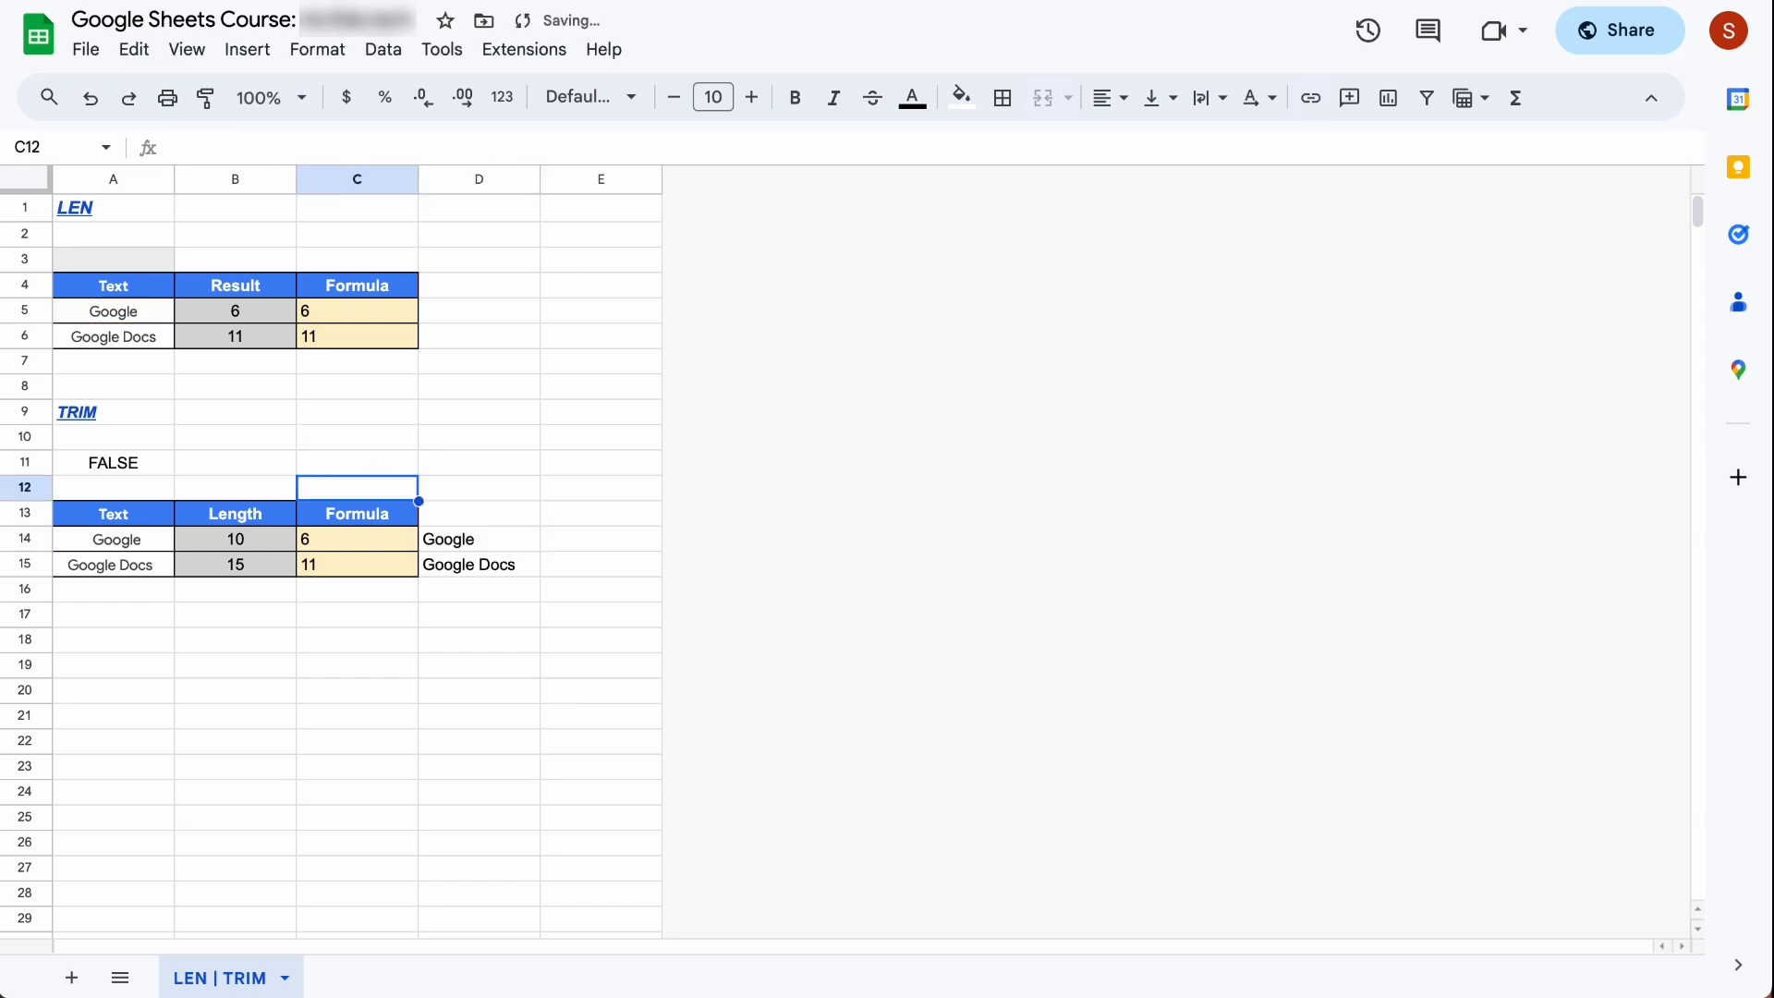
Step: Confirm C11 shows TRUE and review the source cell A5 and the TRIM formula in D14
key("Up")
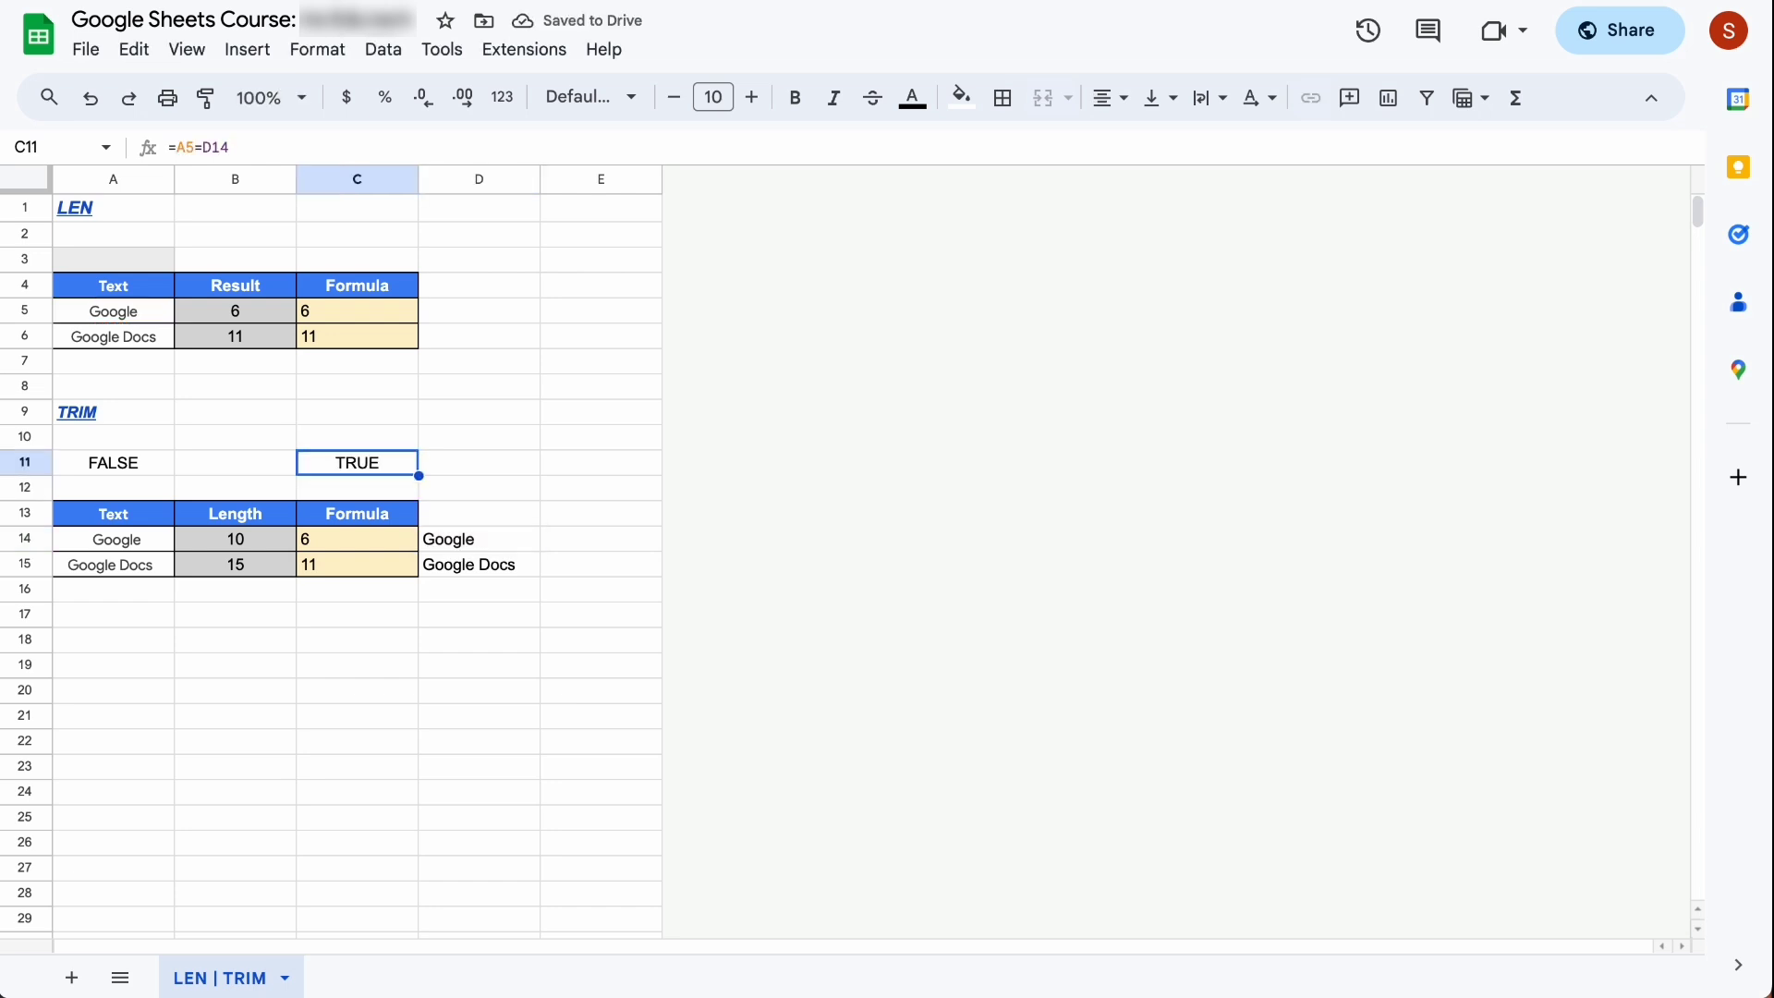
left_click(148, 319)
left_click(456, 540)
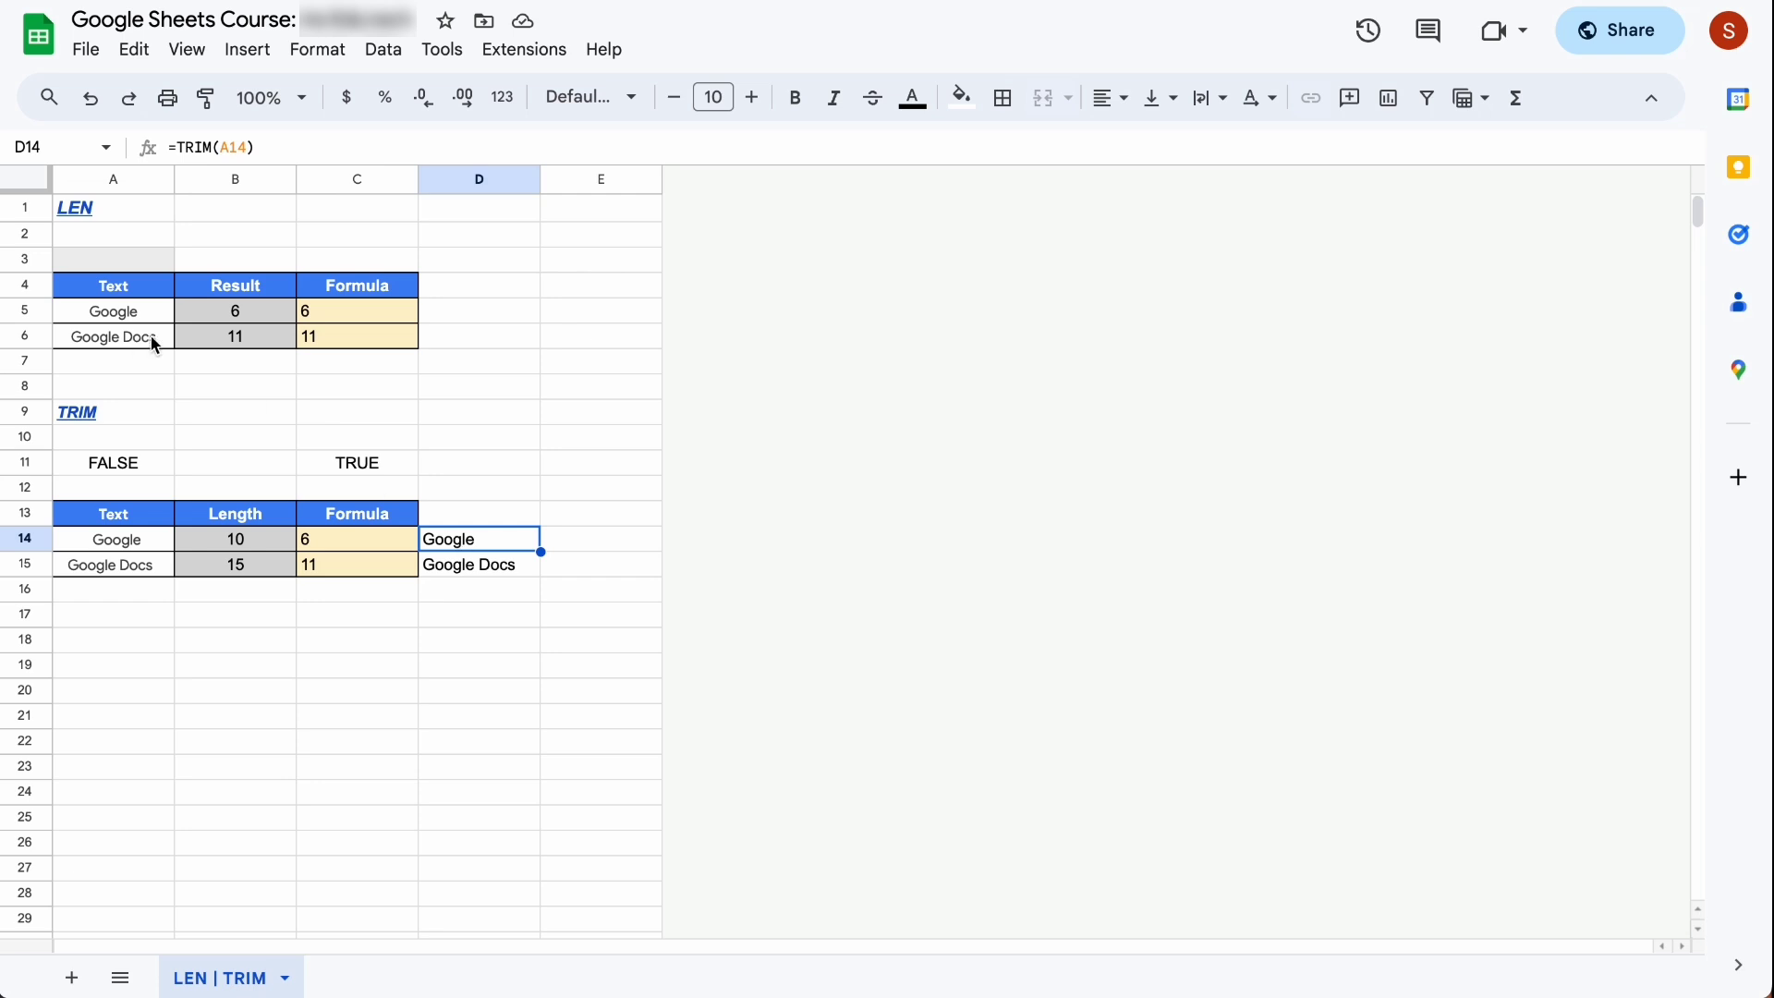
double_click(487, 545)
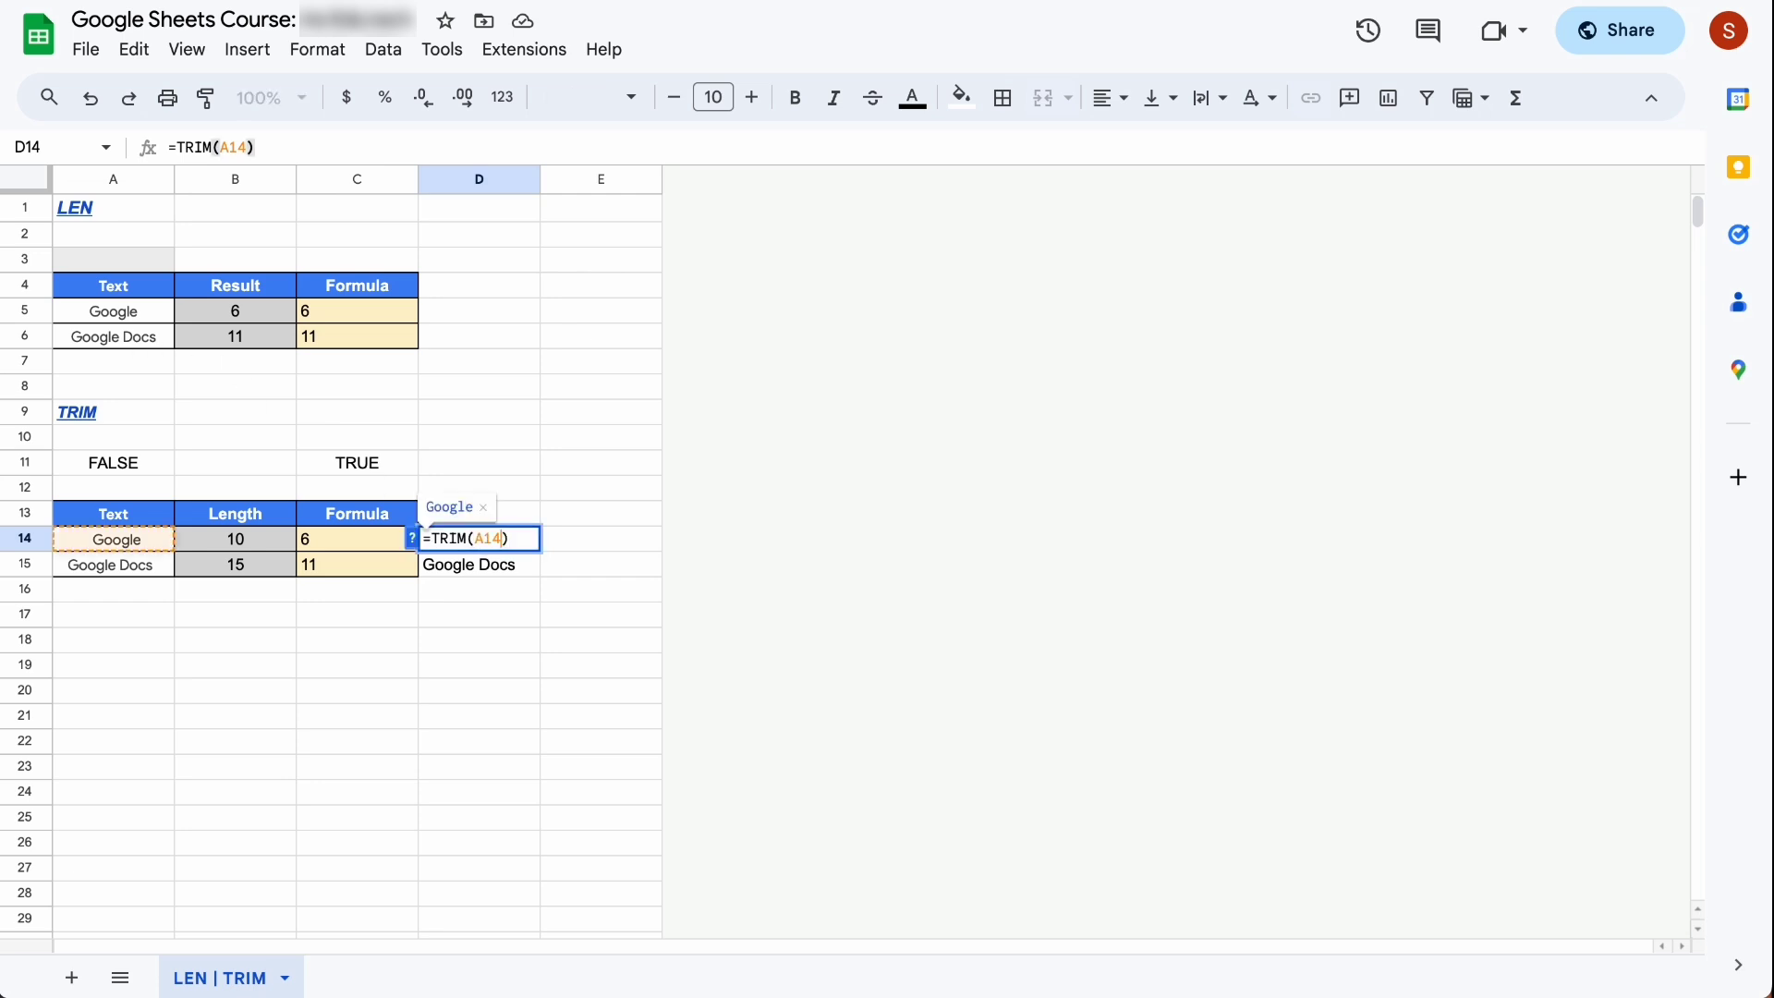
key("Escape")
key("Left")
key("Left")
key("Left")
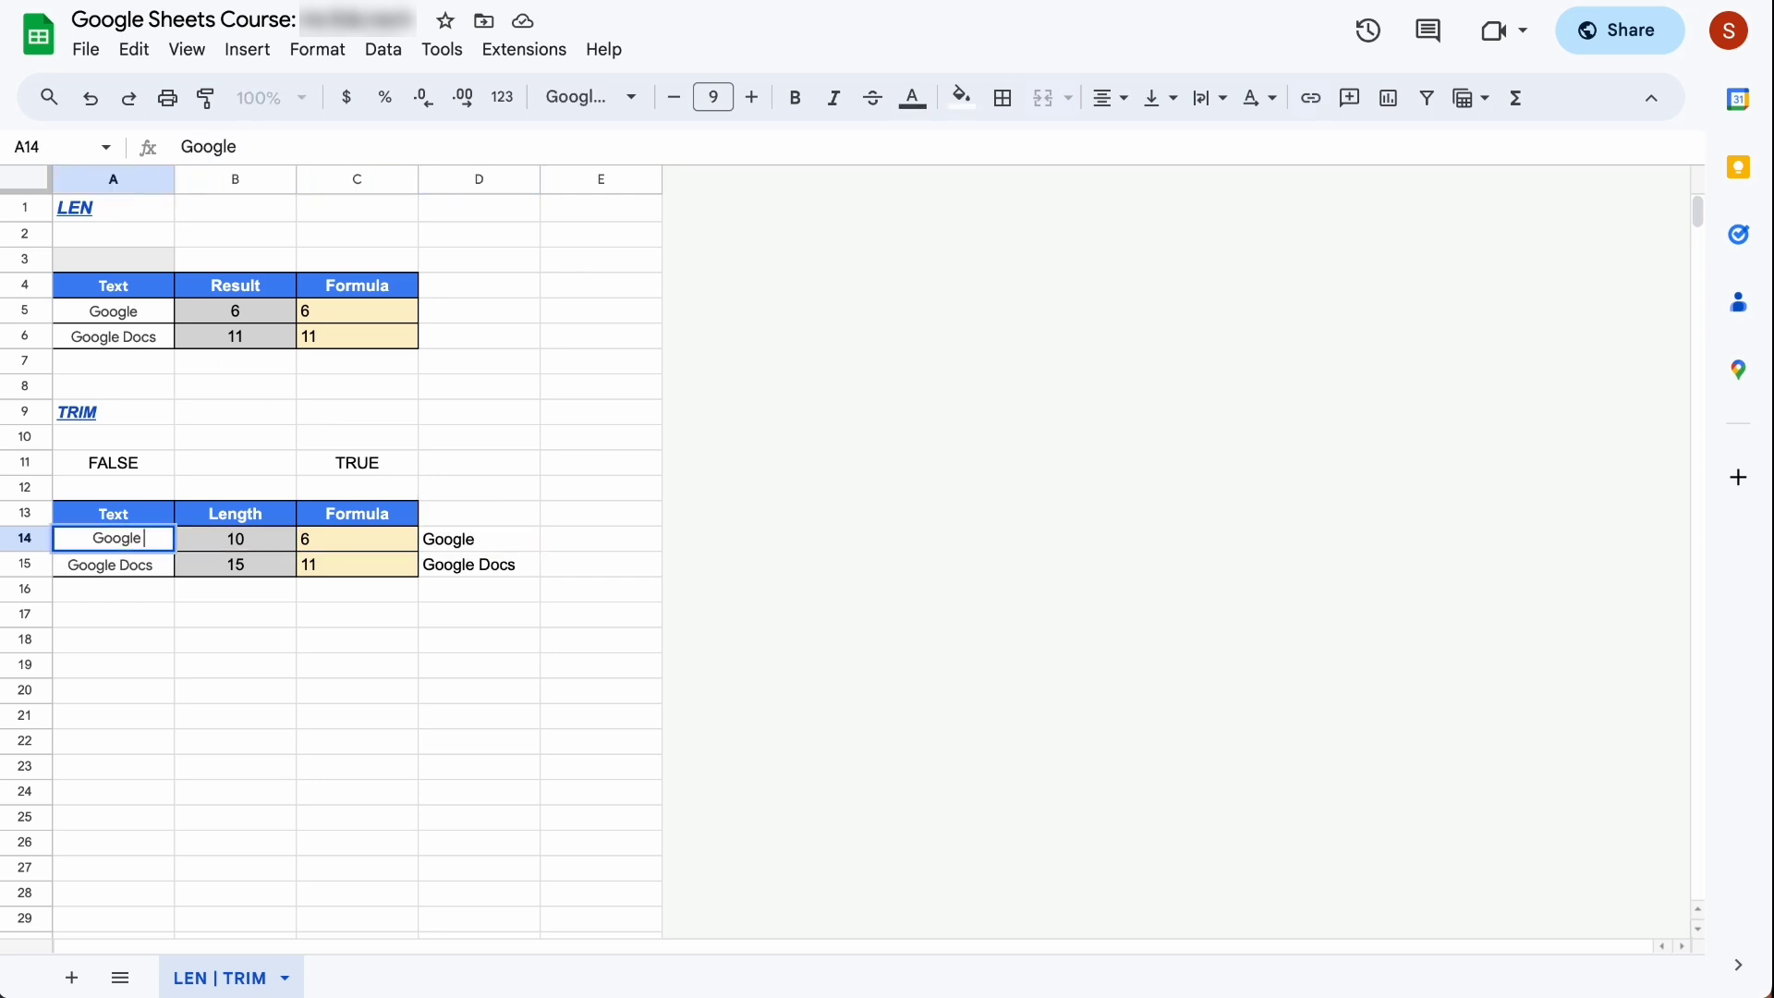
double_click(131, 537)
key("BackSpace")
type("h")
key("Return")
key("Up")
left_click(479, 539)
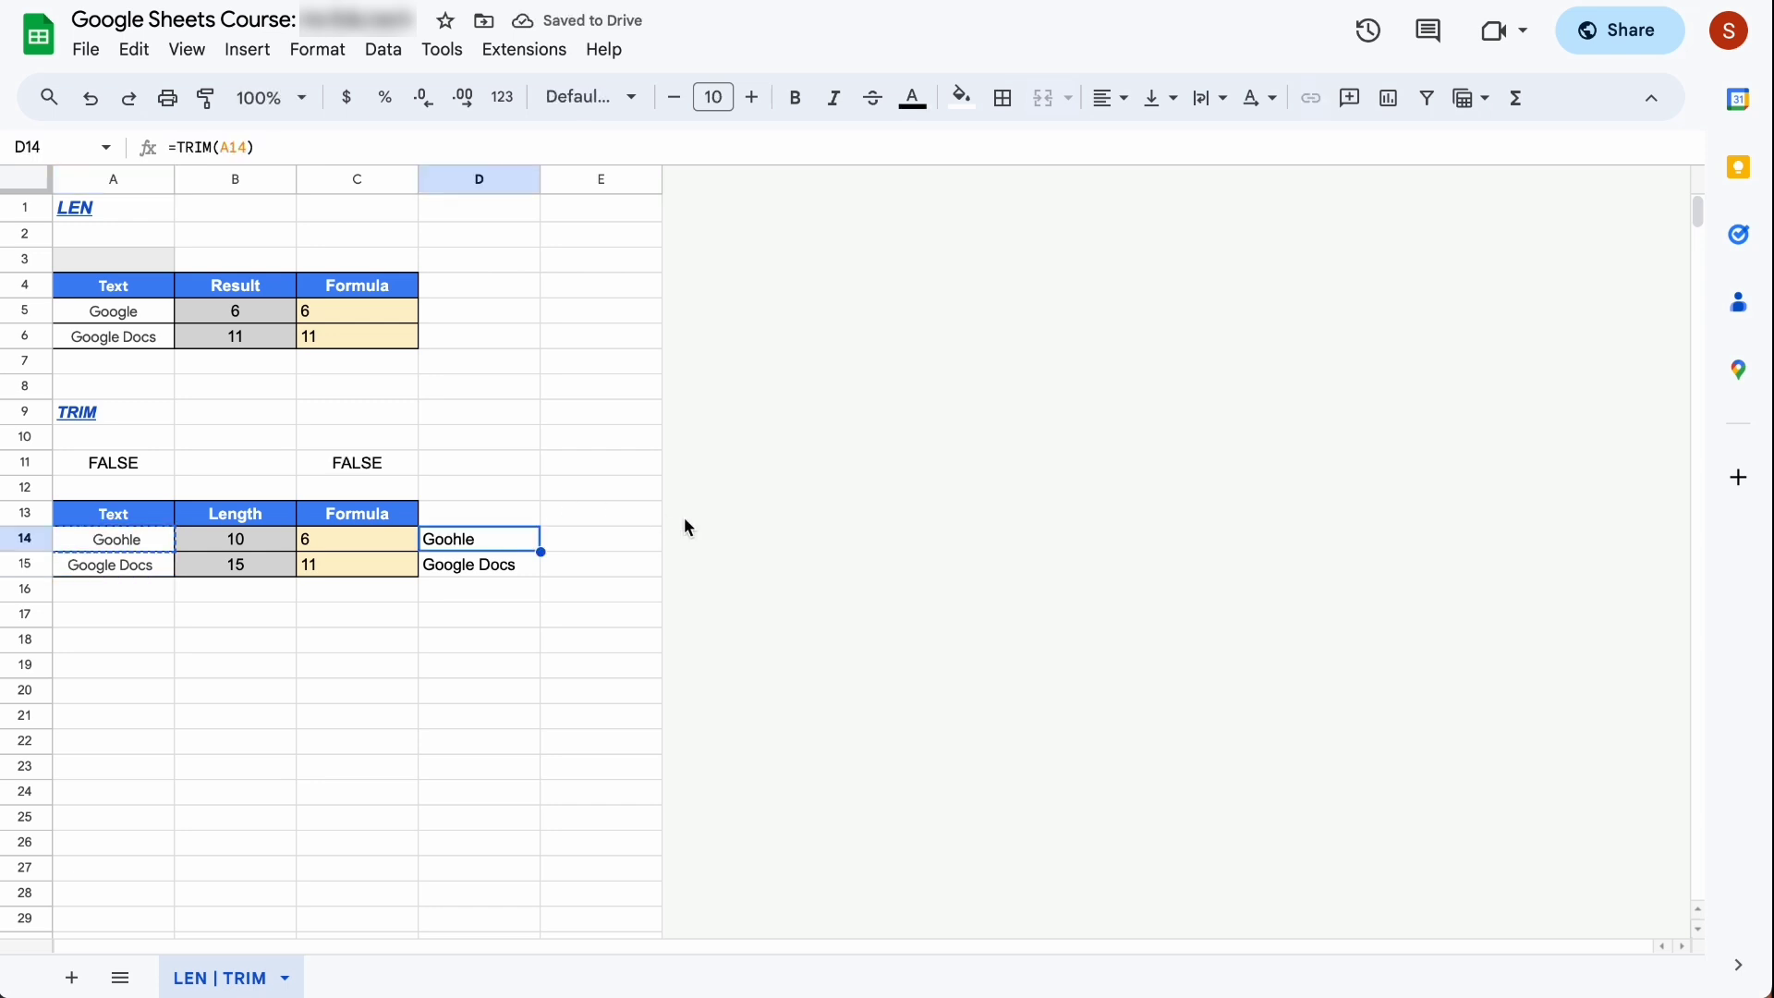
left_click(368, 473)
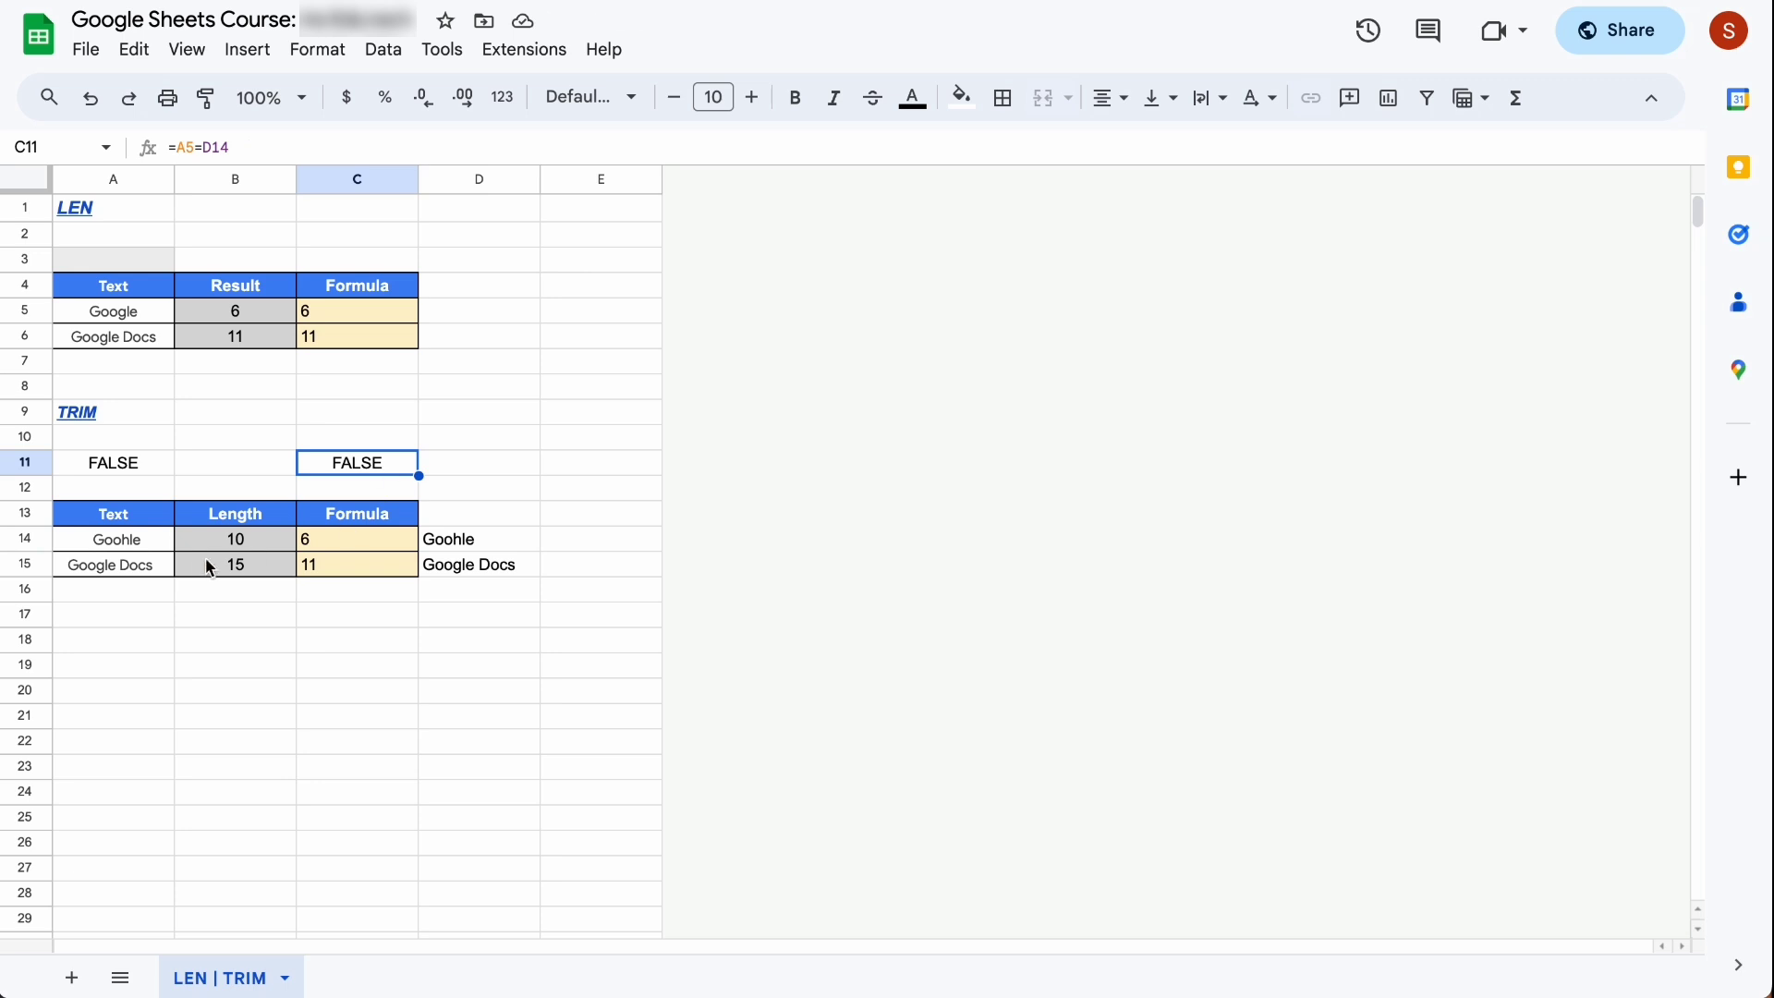
left_click(169, 550)
key("ctrl+z")
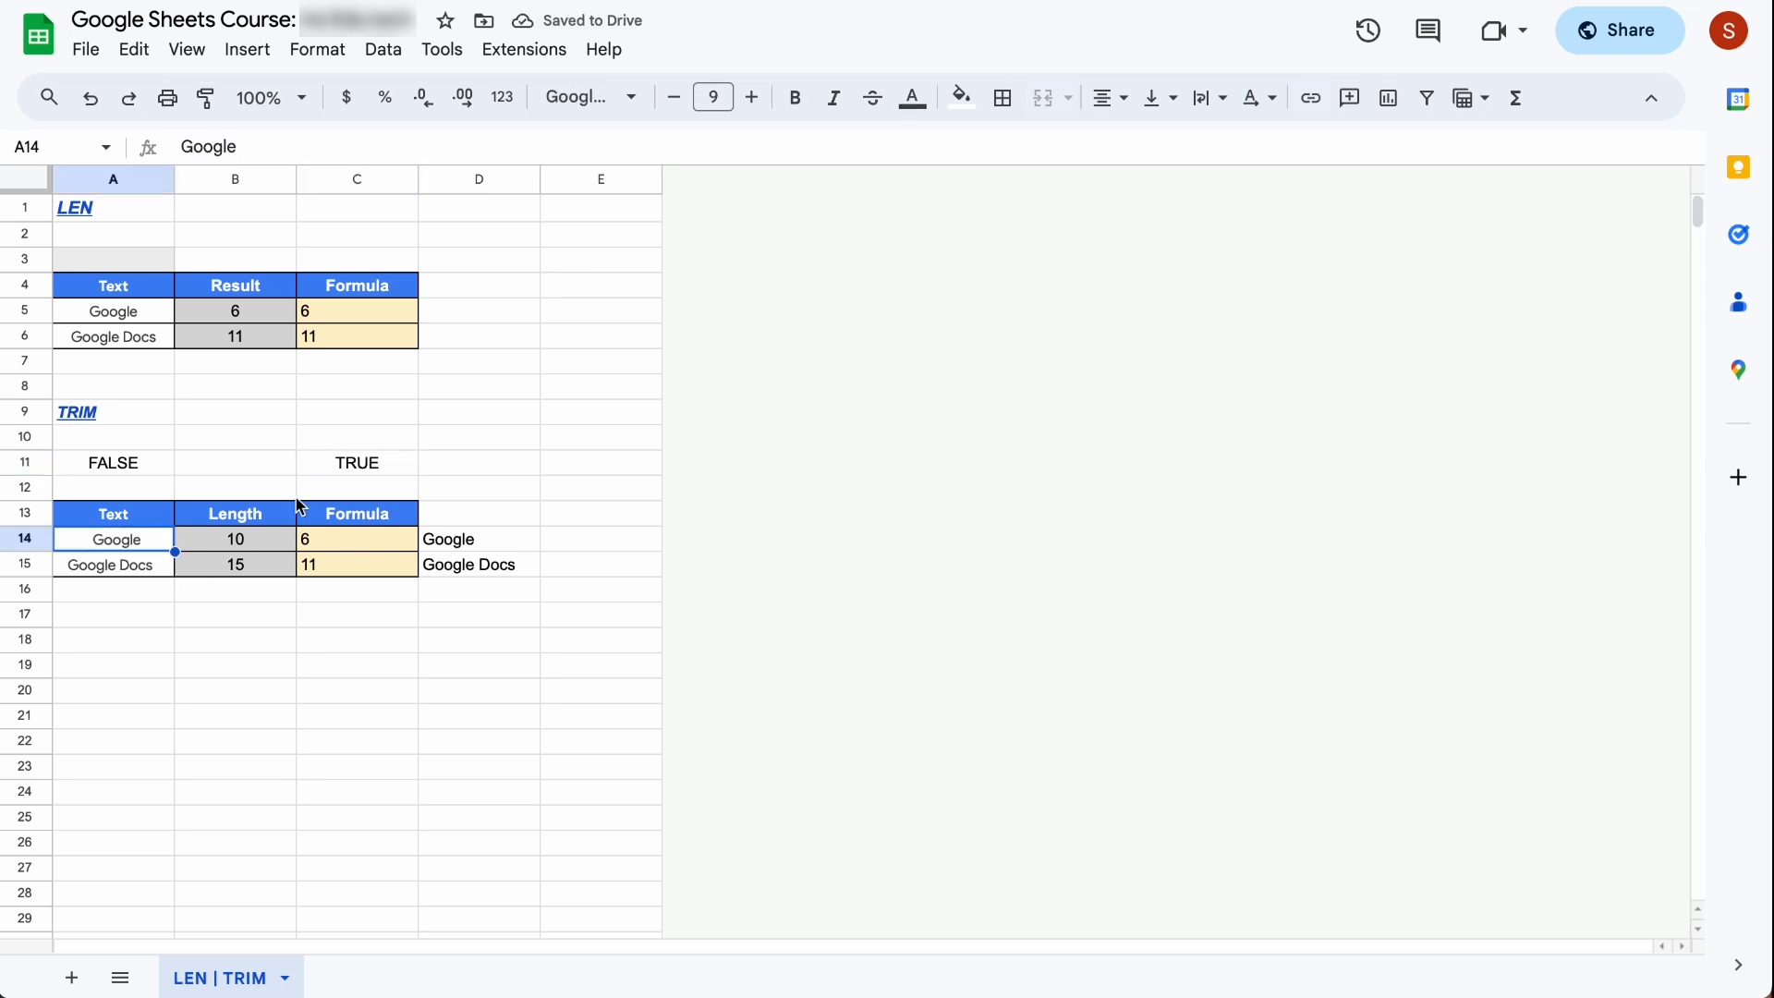
left_click(492, 546)
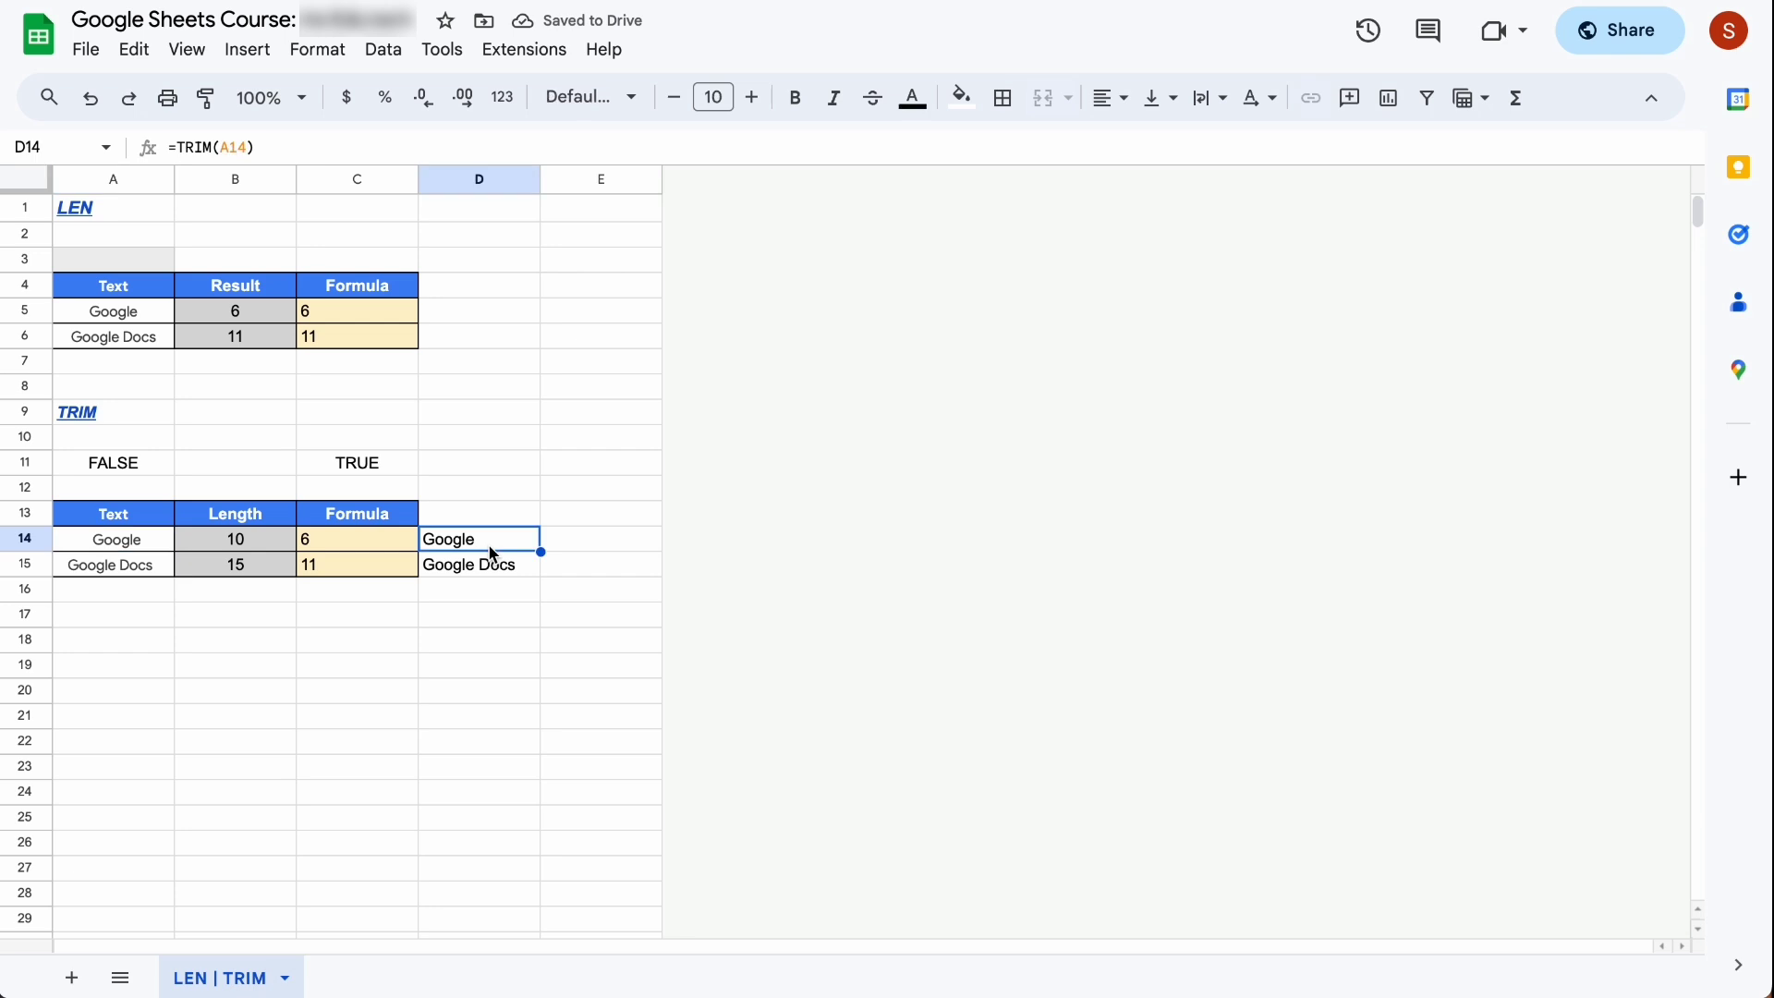